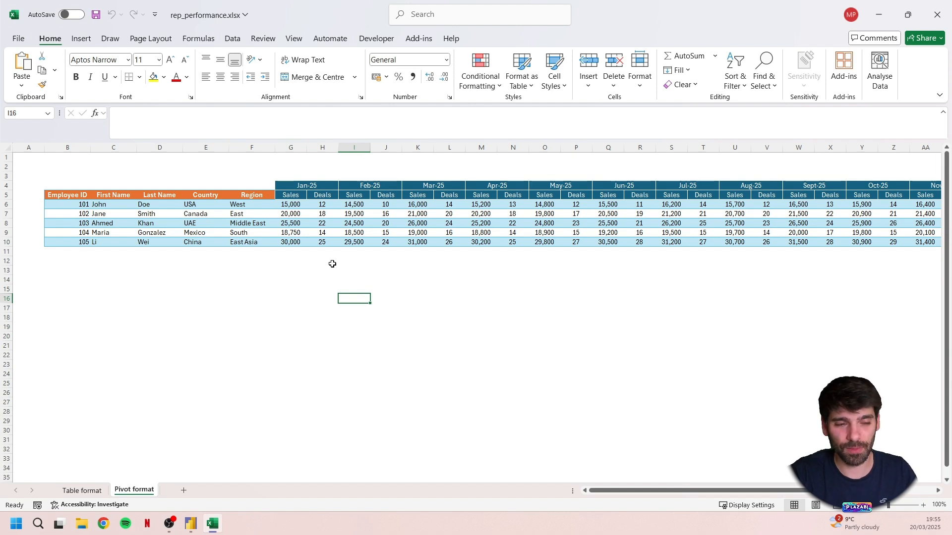
- Examine the month header and the repeated Sales and Deals column headers in the Pivot format sheet
{"action": "left_click", "coordinate": [300, 187]}
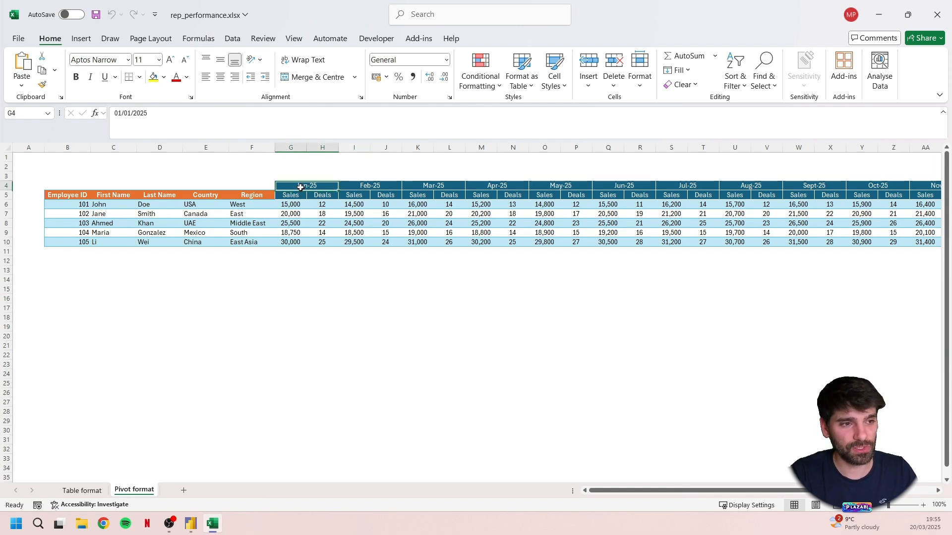
{"action": "left_click", "coordinate": [287, 195]}
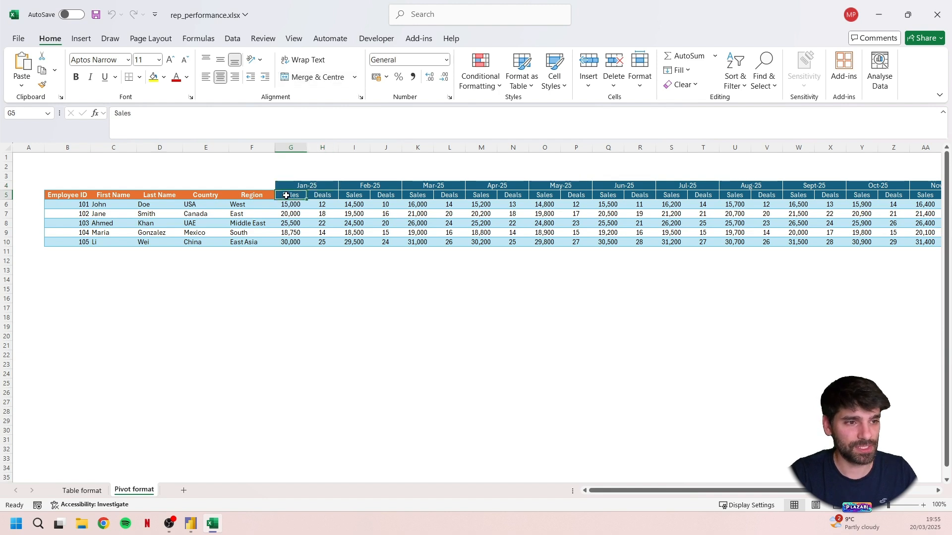
{"action": "left_click", "coordinate": [315, 195]}
{"action": "left_click", "coordinate": [385, 195]}
{"action": "left_click", "coordinate": [417, 195]}
{"action": "left_click", "coordinate": [480, 195]}
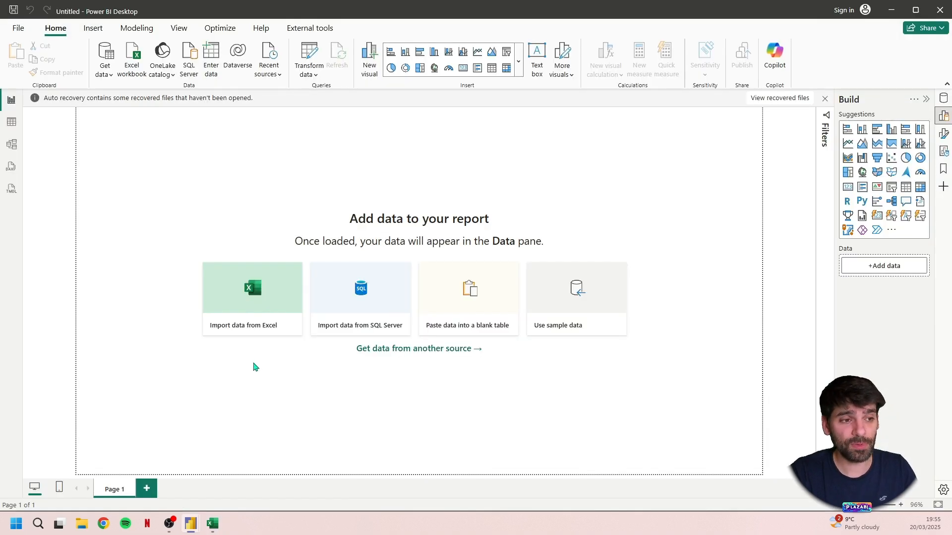
- Switch to Power BI Desktop and import the Pivot format sheet of rep_performance.xlsx from Excel, opening it for data transformation
{"action": "left_click", "coordinate": [286, 301]}
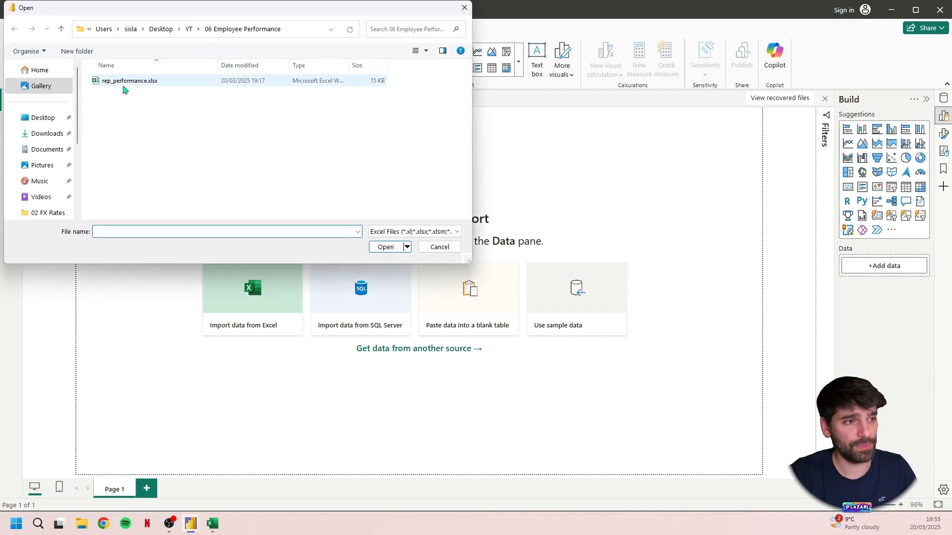
{"action": "left_click", "coordinate": [147, 83]}
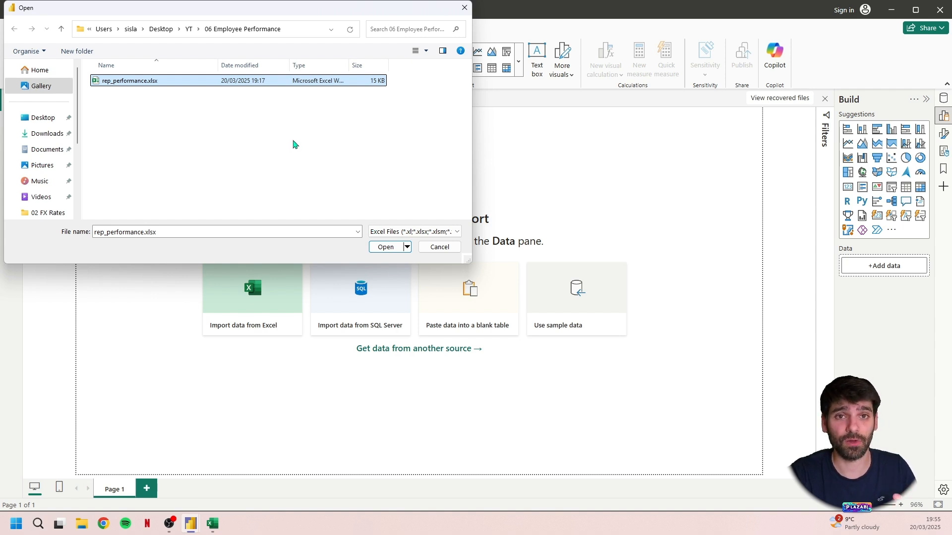
{"action": "left_click", "coordinate": [385, 247]}
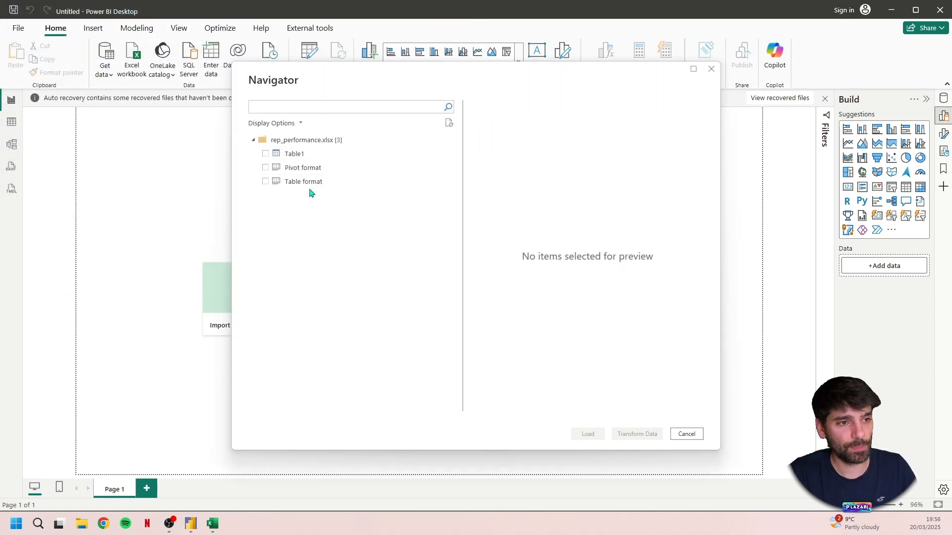
{"action": "left_click", "coordinate": [265, 168]}
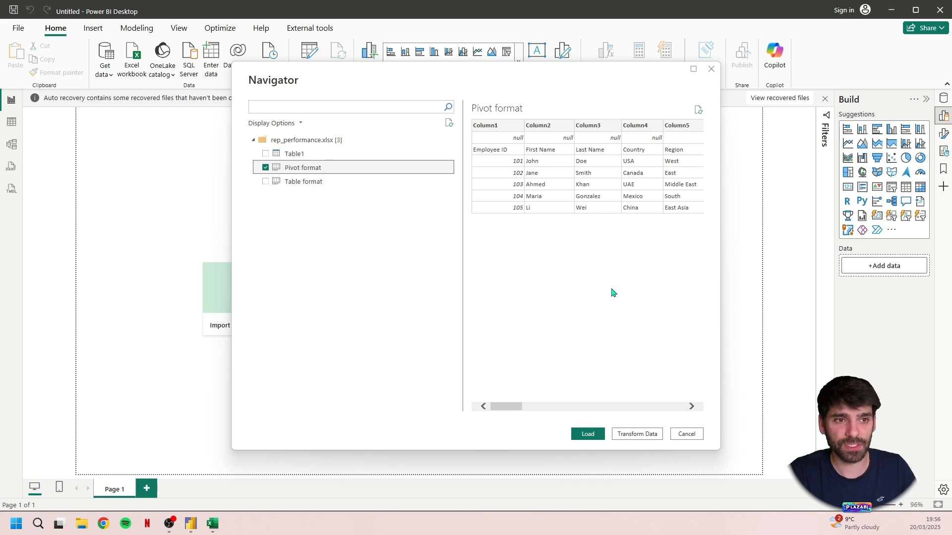
{"action": "left_click", "coordinate": [644, 436]}
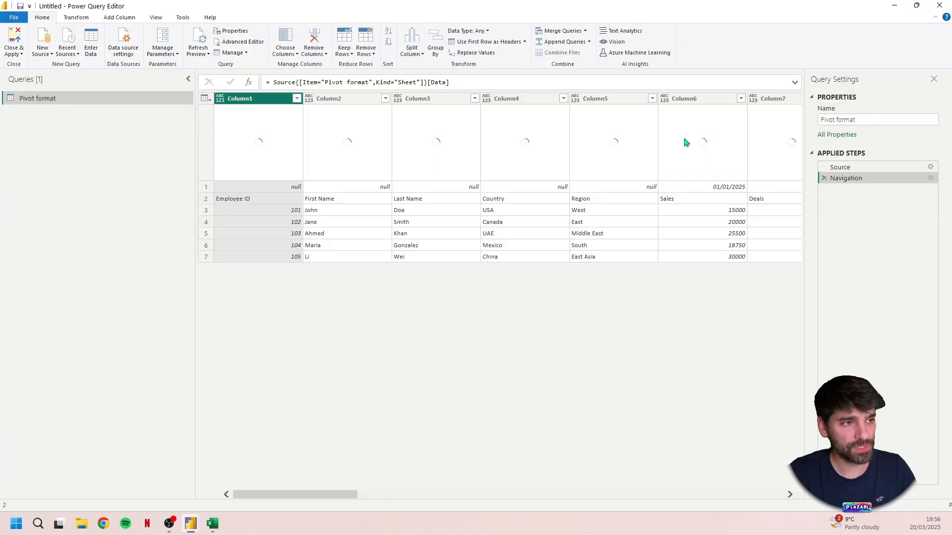
- Rename the Pivot format query to raw_data and disable its load into the report
{"action": "triple_click", "coordinate": [860, 124]}
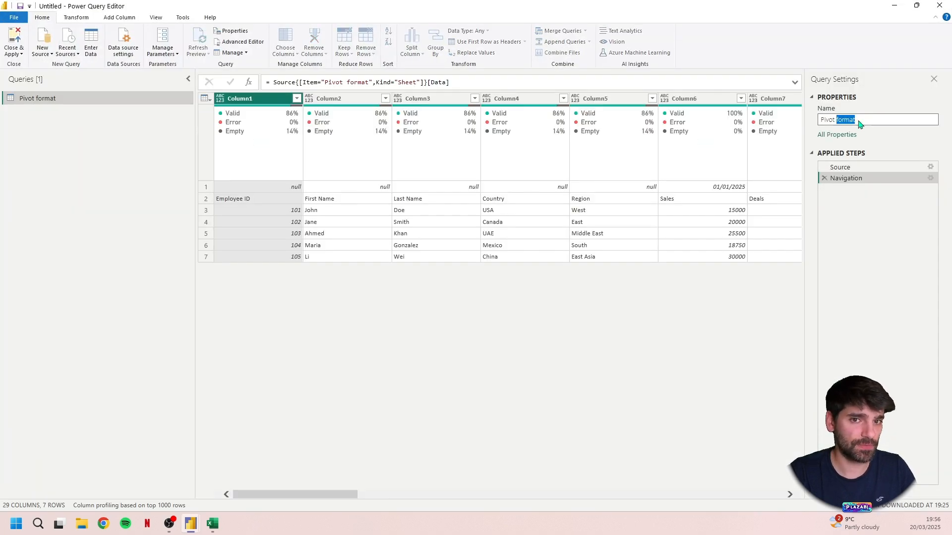
{"action": "type", "text": "raw_"}
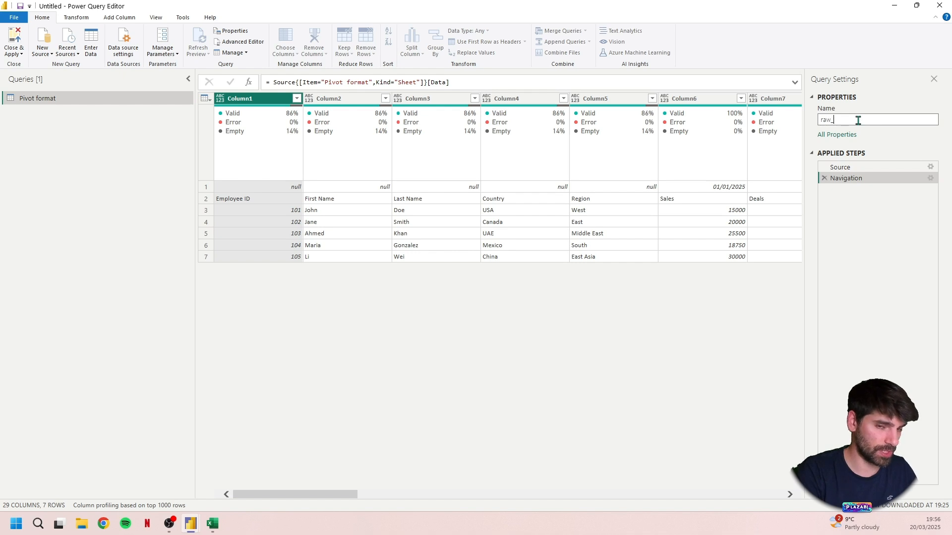
{"action": "type", "text": "Data"}
{"action": "key", "text": "Return"}
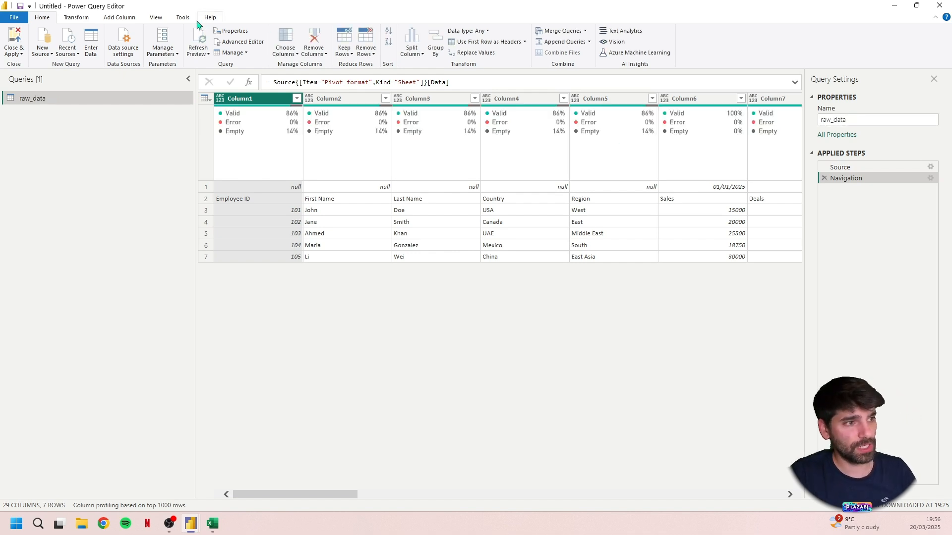
{"action": "right_click", "coordinate": [72, 98]}
{"action": "left_click", "coordinate": [112, 154]}
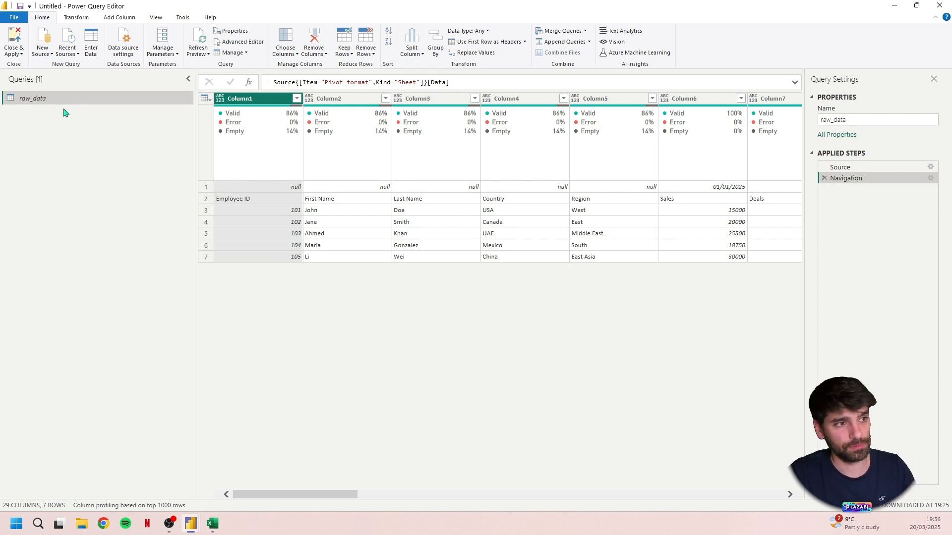
- Create a new query that references raw_data and name it employeetabke
{"action": "left_click", "coordinate": [861, 123]}
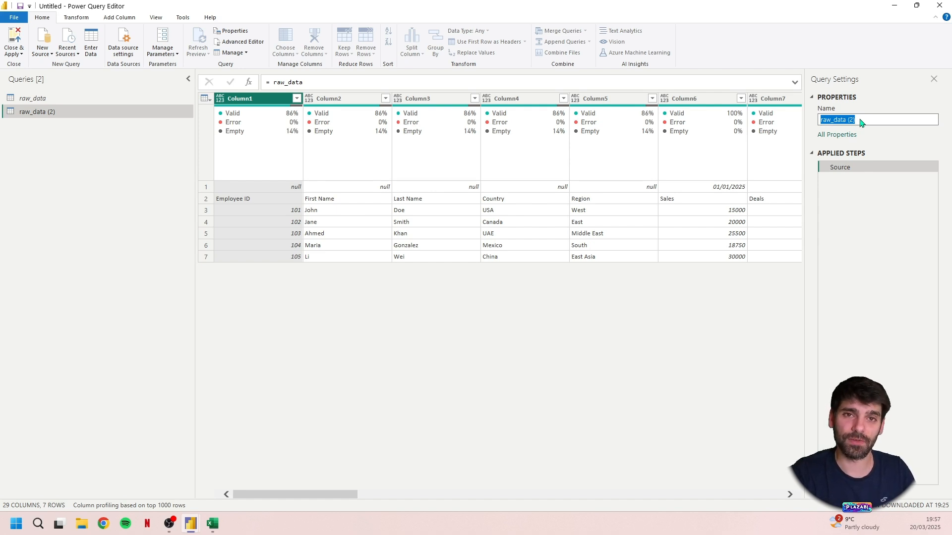
{"action": "type", "text": "empl"}
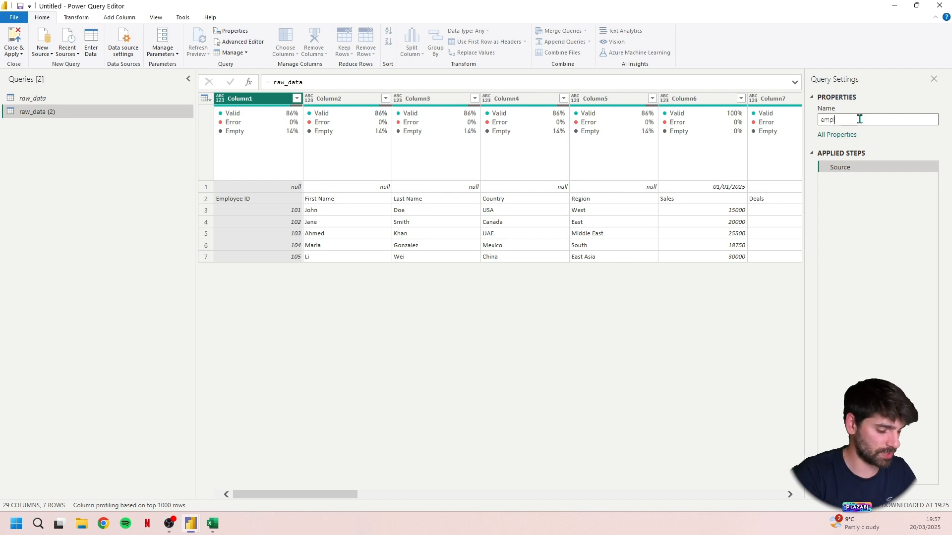
{"action": "type", "text": "oyeetabke"}
{"action": "key", "text": "Return"}
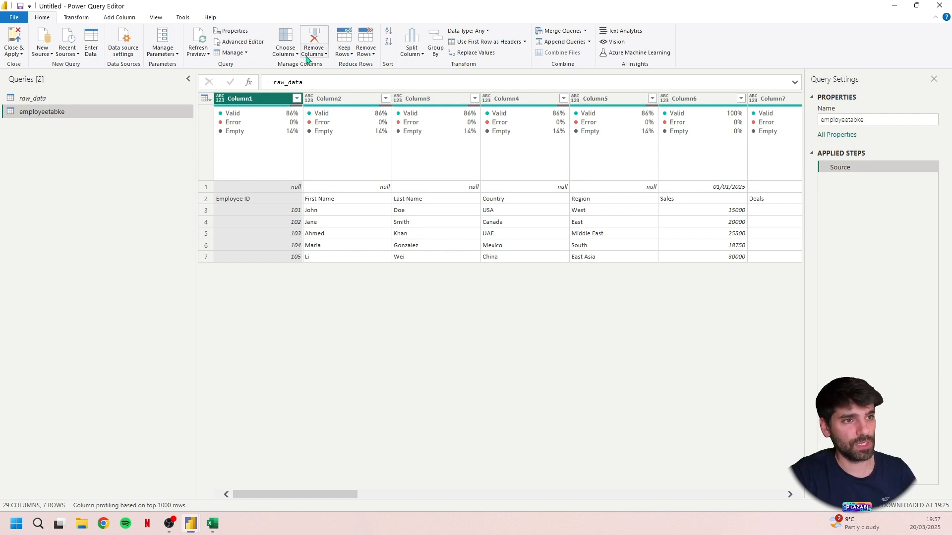
- Keep only Column1 through Column5 in the employeetabke query
{"action": "left_click", "coordinate": [290, 54]}
{"action": "left_click", "coordinate": [276, 66]}
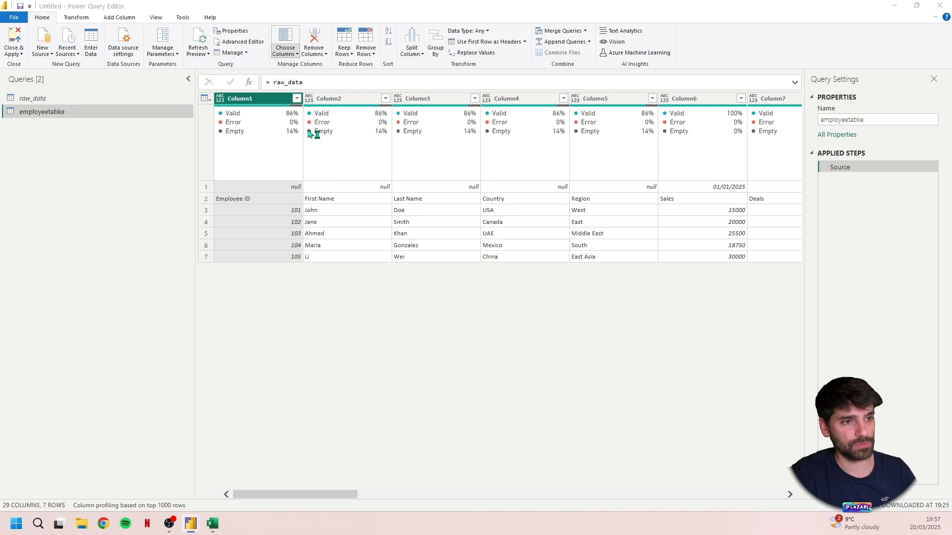
{"action": "left_click", "coordinate": [404, 159]}
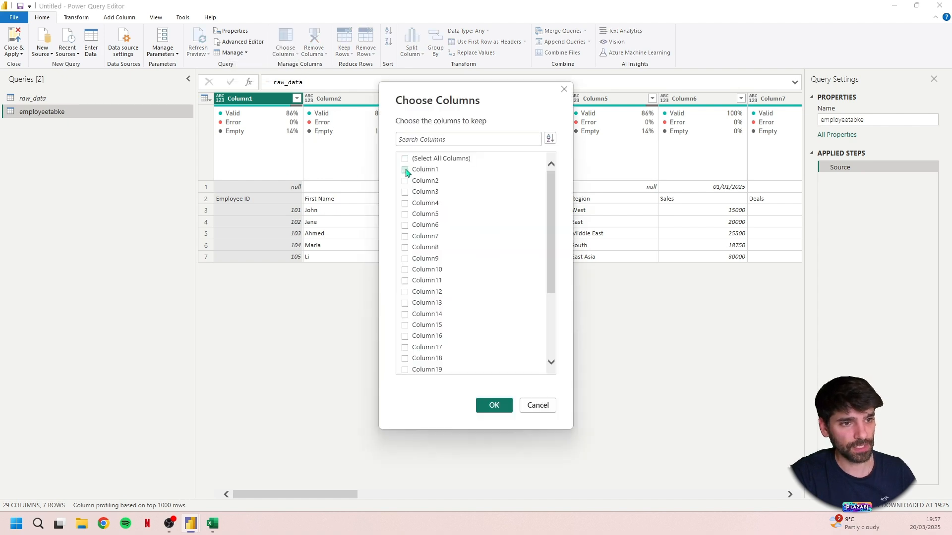
{"action": "left_click", "coordinate": [405, 170]}
{"action": "left_click", "coordinate": [405, 180]}
{"action": "left_click", "coordinate": [405, 192]}
{"action": "left_click", "coordinate": [404, 203]}
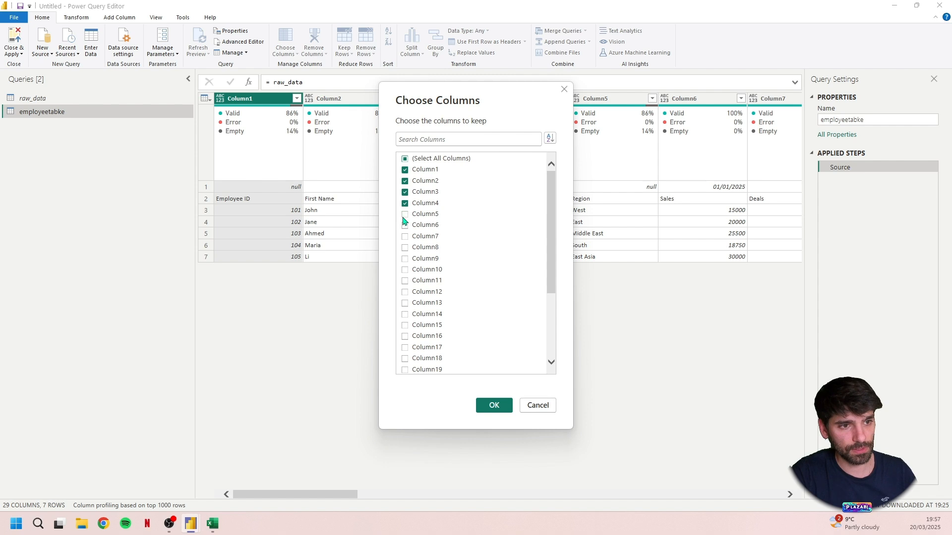
{"action": "left_click", "coordinate": [404, 214]}
{"action": "left_click", "coordinate": [497, 407]}
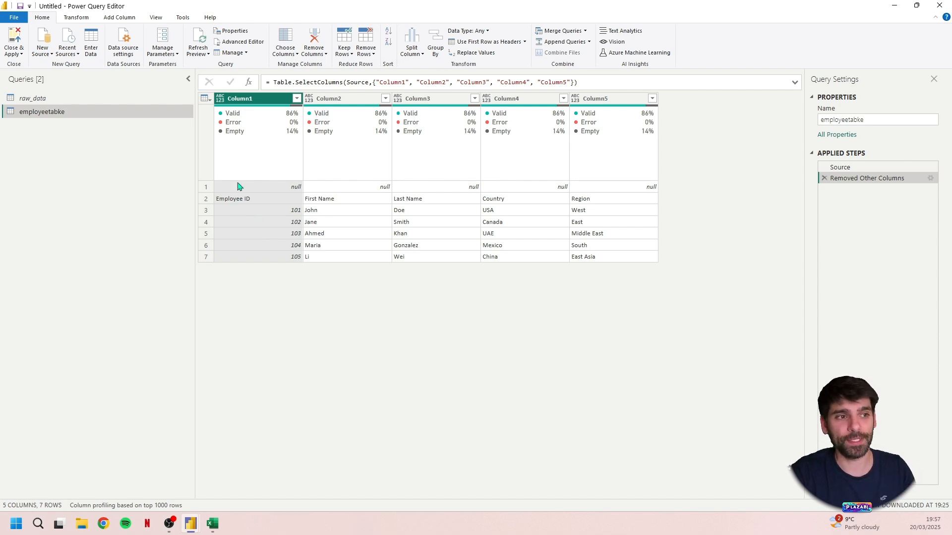
- Wrap the Removed Other Columns formula in Table.Skip with the condition each [Column1] <>"Employee ID"
{"action": "left_click", "coordinate": [273, 83]}
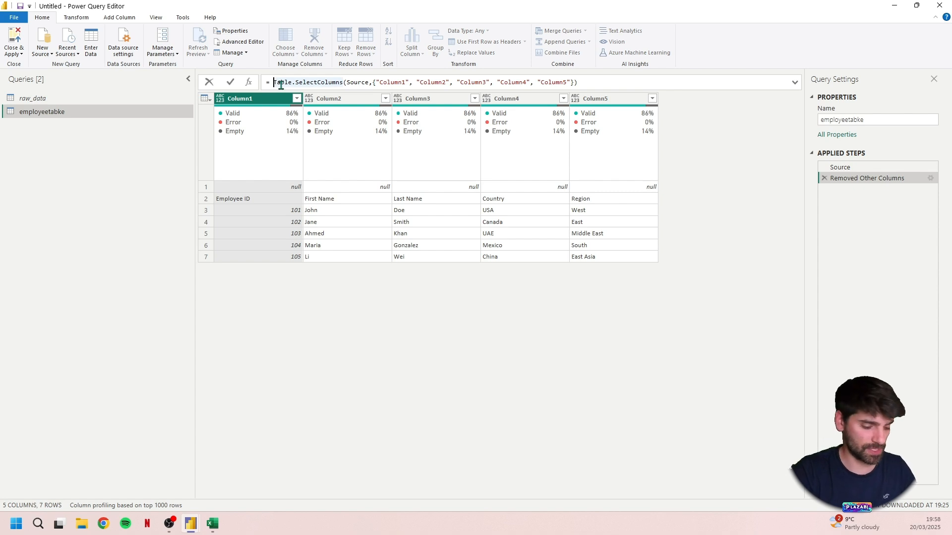
{"action": "key", "text": "Left"}
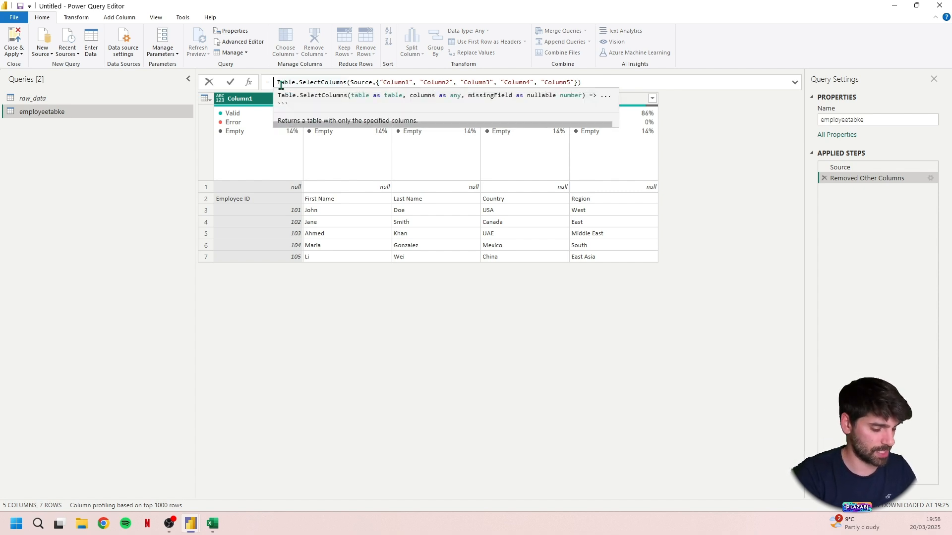
{"action": "type", "text": "Table.Skip("}
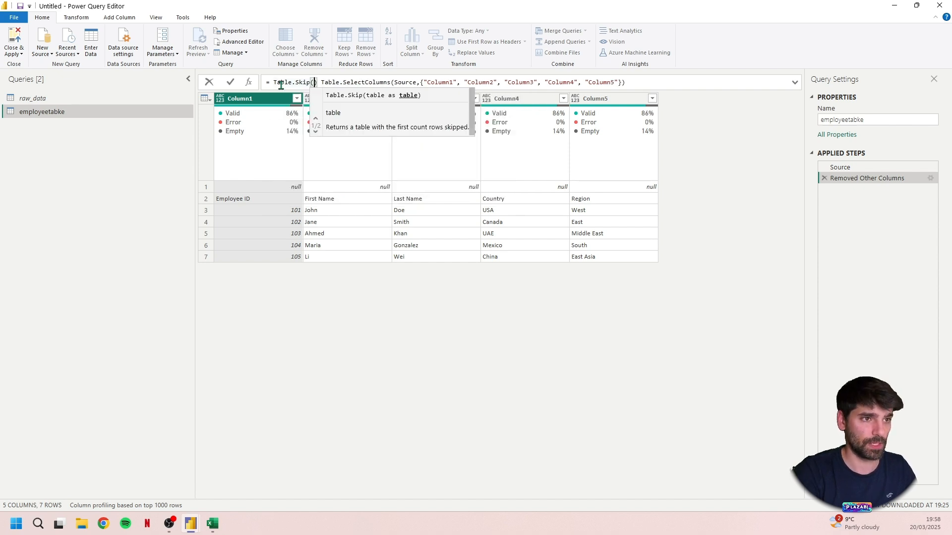
{"action": "left_click", "coordinate": [622, 82]}
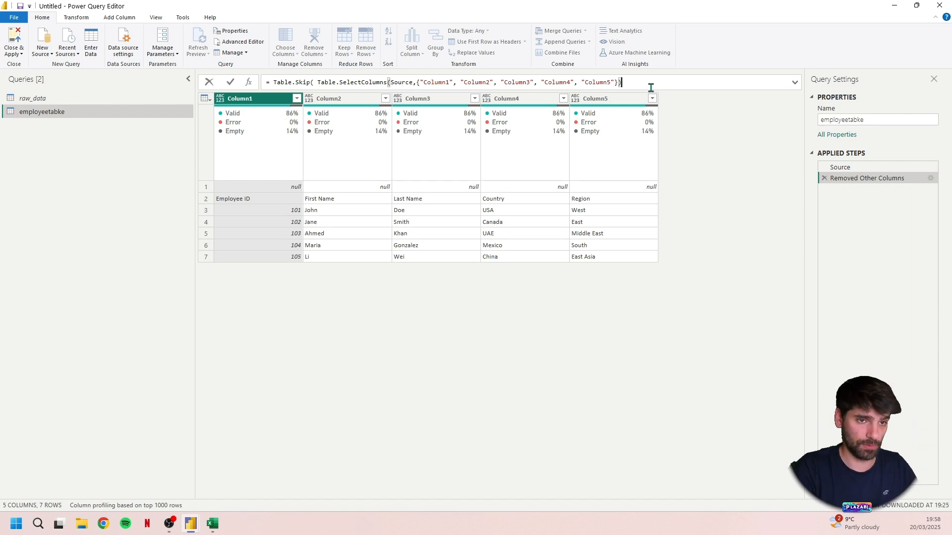
{"action": "type", "text": ","}
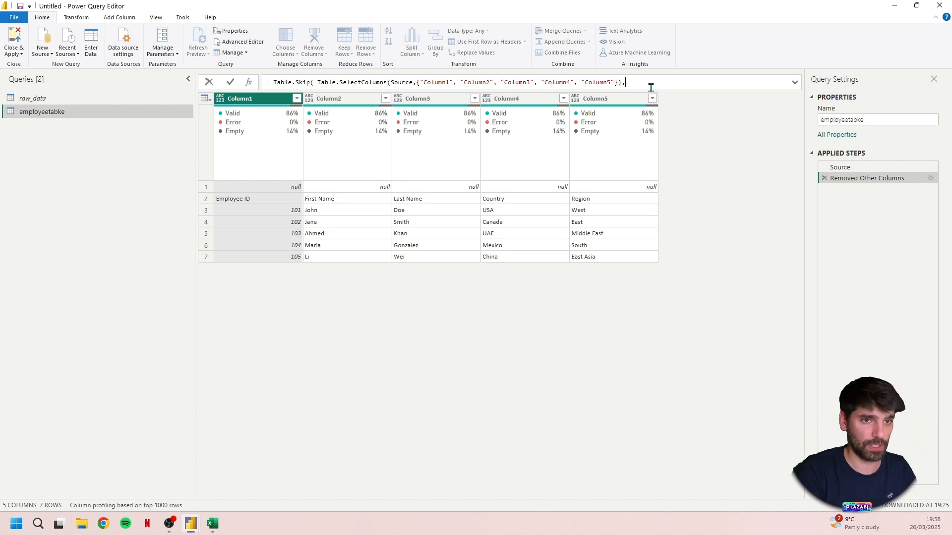
{"action": "type", "text": "each"}
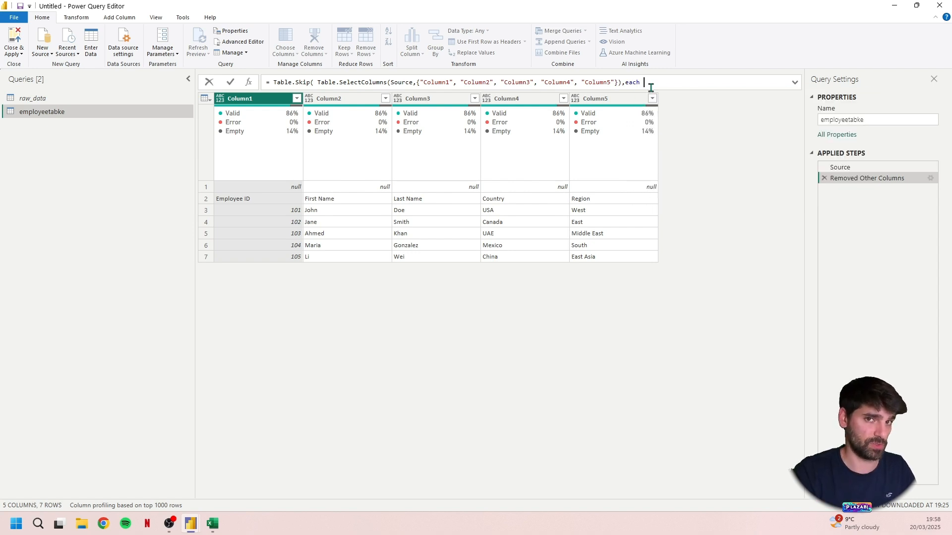
{"action": "type", "text": "[Column1]"}
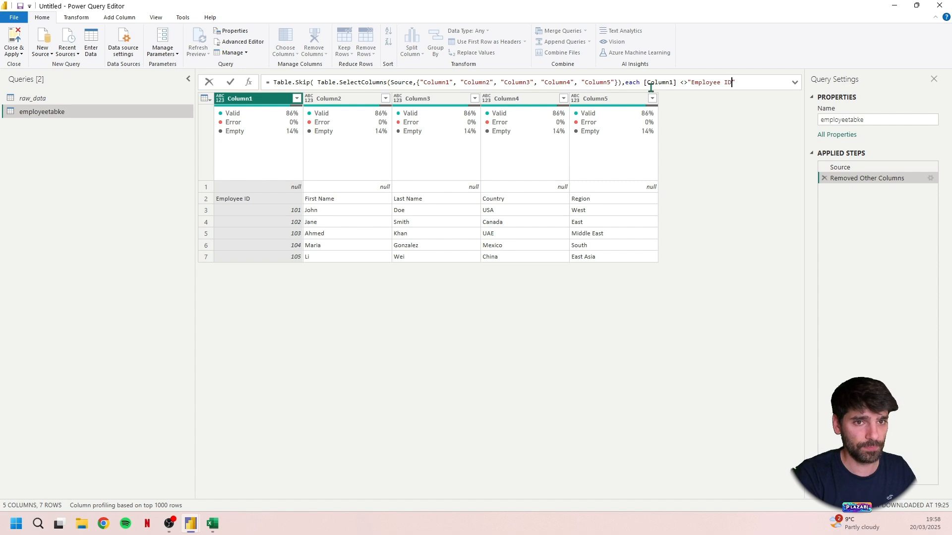
{"action": "type", "text": "<>\"Employee ID\")"}
{"action": "key", "text": "Return"}
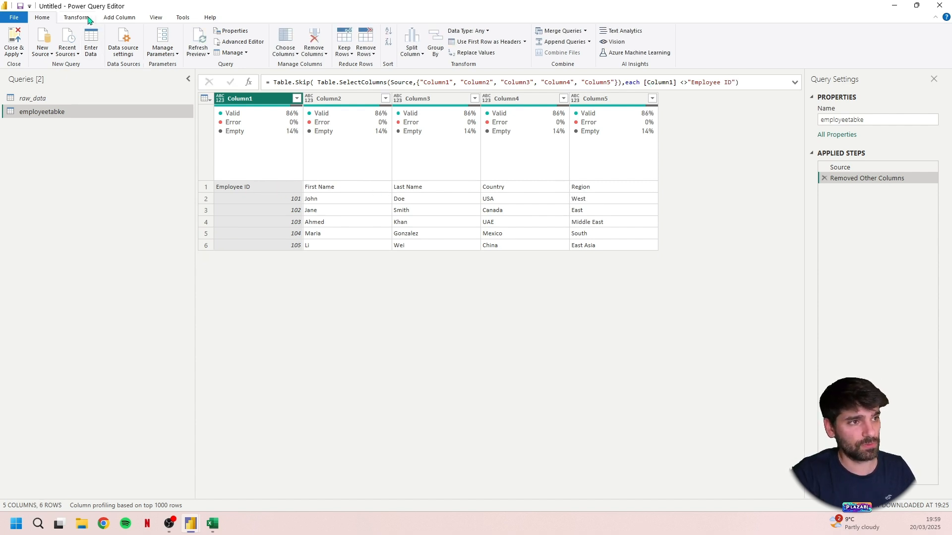
- Promote the first row to column headers and set the data type of all columns to Text
{"action": "left_click", "coordinate": [77, 18]}
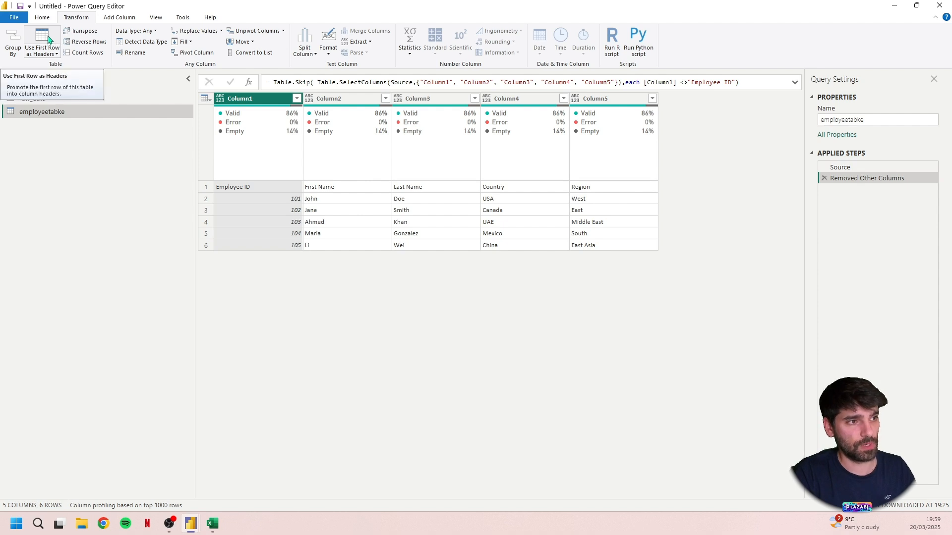
{"action": "left_click", "coordinate": [48, 40]}
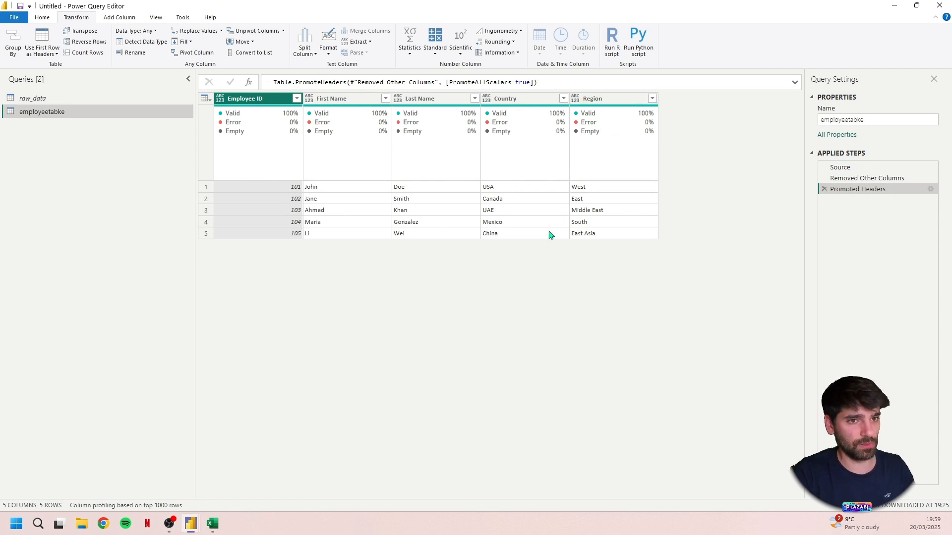
{"action": "key", "text": "ctrl+a"}
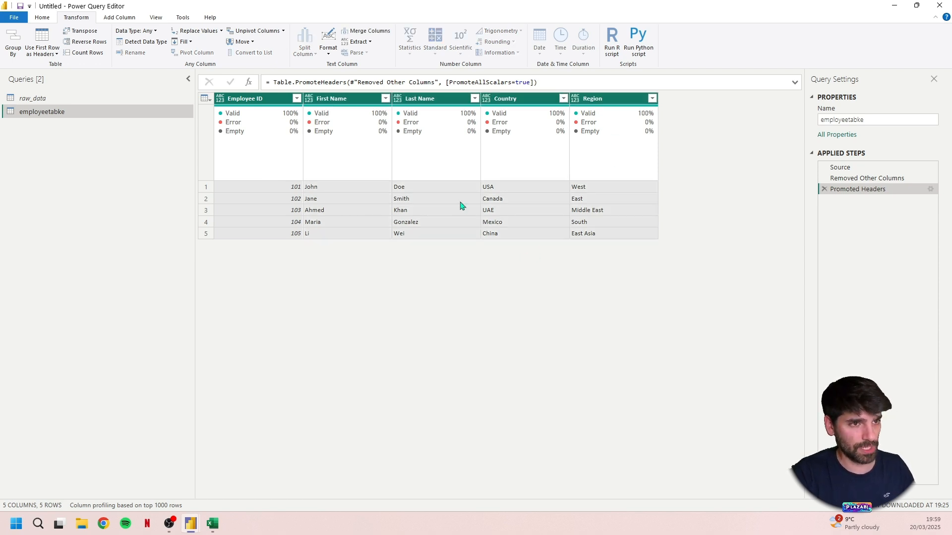
{"action": "left_click", "coordinate": [135, 30]}
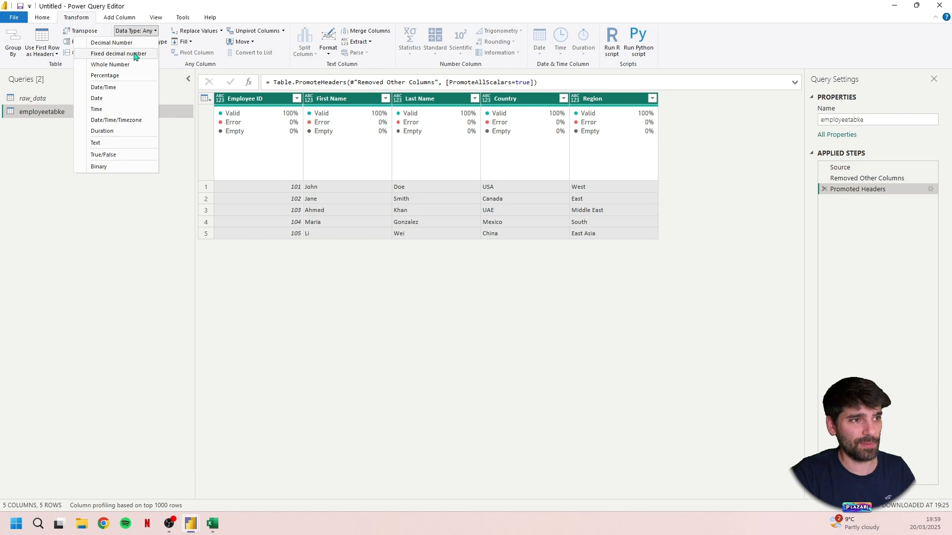
{"action": "left_click", "coordinate": [127, 143]}
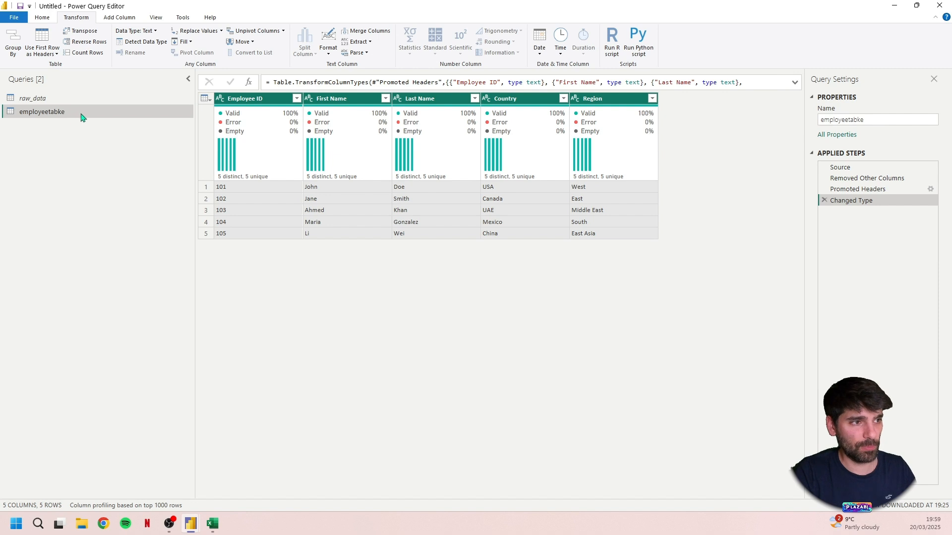
- Correct the employee query's name to employeetable
{"action": "left_click", "coordinate": [861, 119]}
{"action": "key", "text": "BackSpace"}
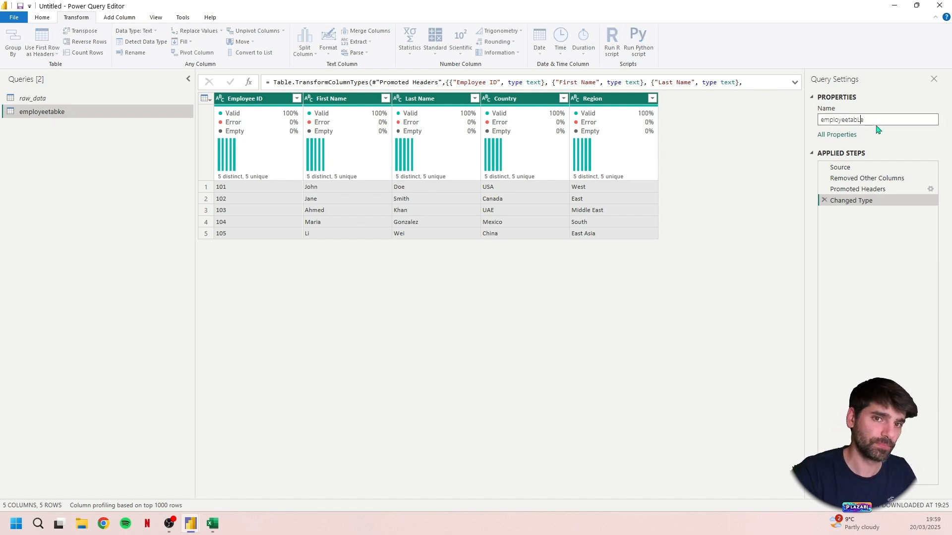
{"action": "type", "text": "l"}
{"action": "key", "text": "Return"}
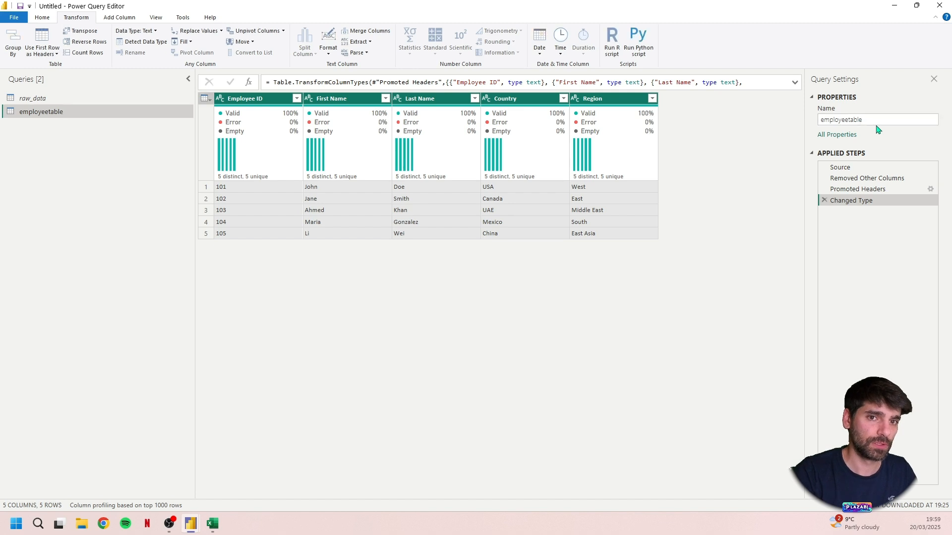
- Create a reference query from raw_data and name it performancetable
{"action": "left_click", "coordinate": [76, 100]}
{"action": "right_click", "coordinate": [76, 100]}
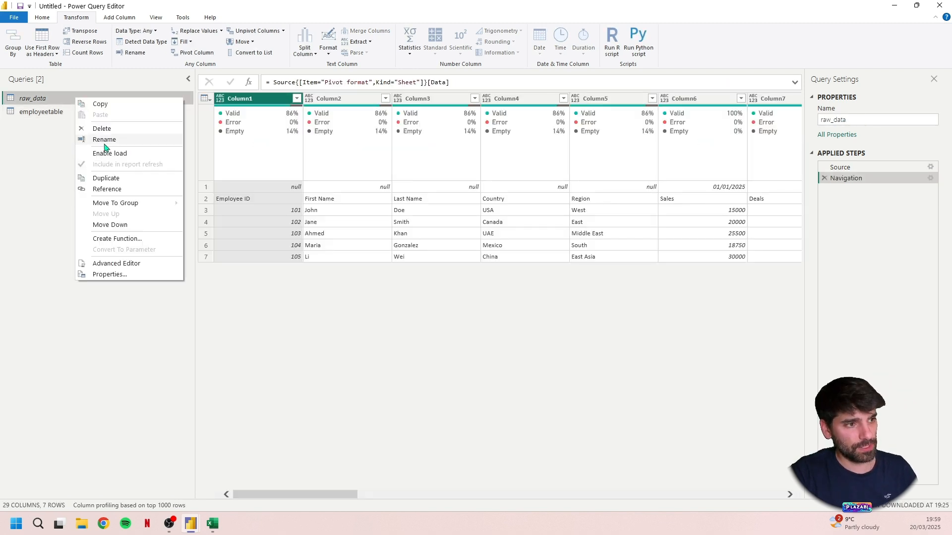
{"action": "left_click", "coordinate": [126, 189]}
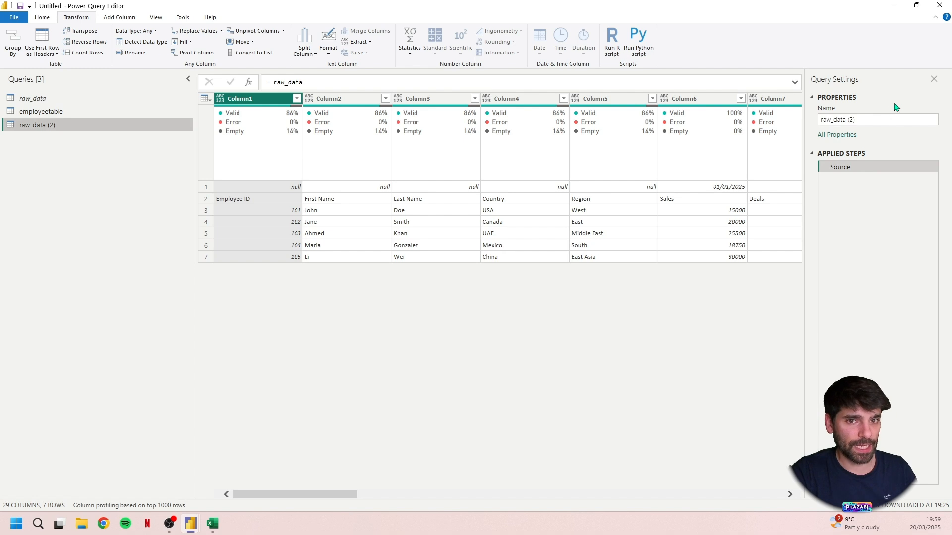
{"action": "triple_click", "coordinate": [874, 119]}
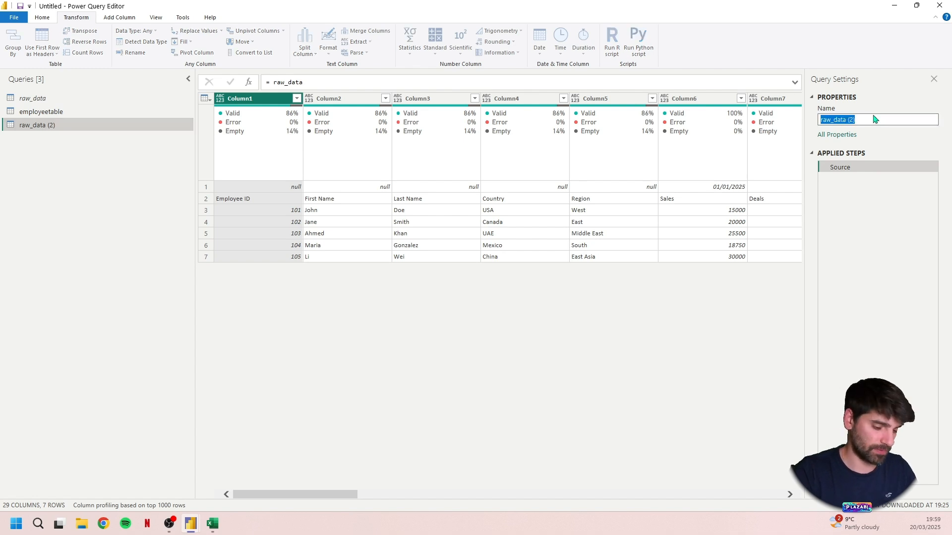
{"action": "type", "text": "performancetable"}
{"action": "key", "text": "Return"}
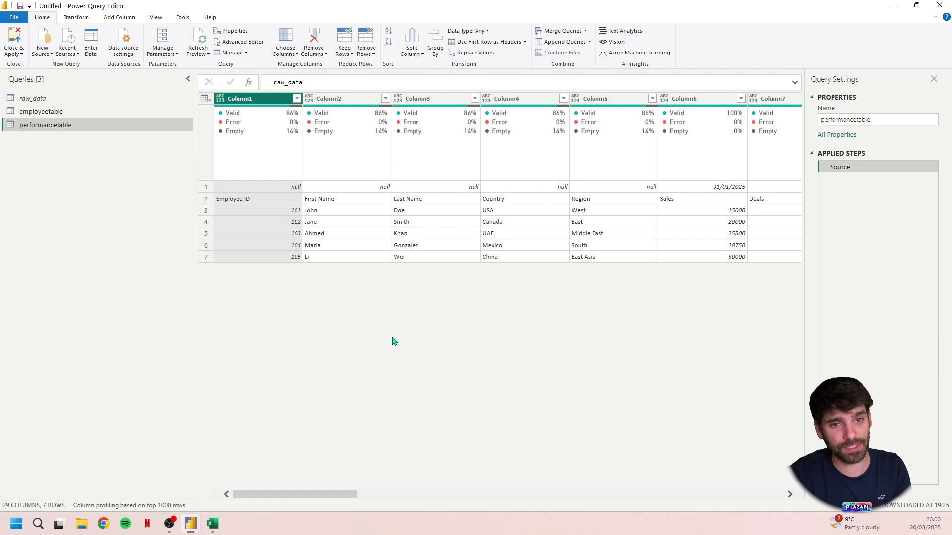
- Remove Column2 through Column5 from performancetable with Choose Columns, keeping Column1 and all columns from Column6 onward
{"action": "left_click", "coordinate": [286, 42]}
{"action": "left_click", "coordinate": [405, 180]}
{"action": "left_click", "coordinate": [405, 191]}
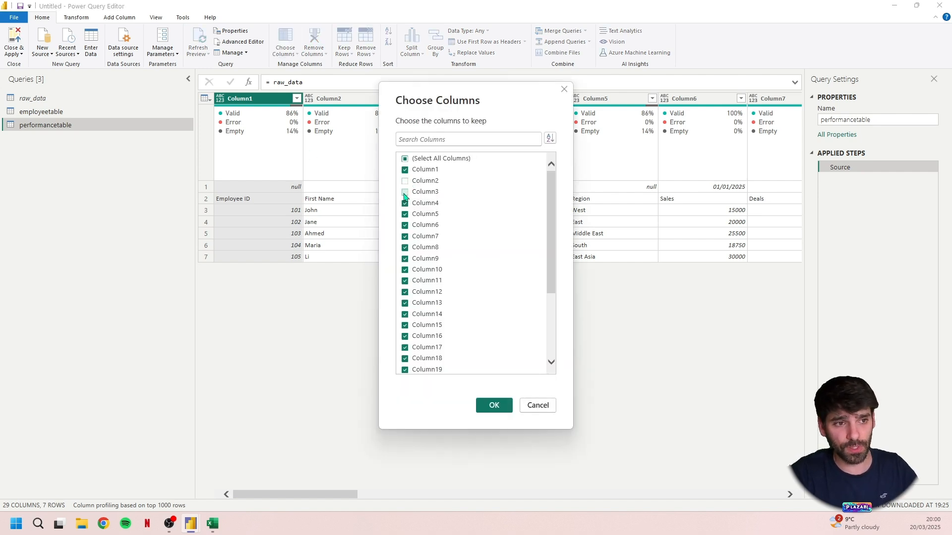
{"action": "left_click", "coordinate": [405, 203]}
{"action": "left_click", "coordinate": [405, 214]}
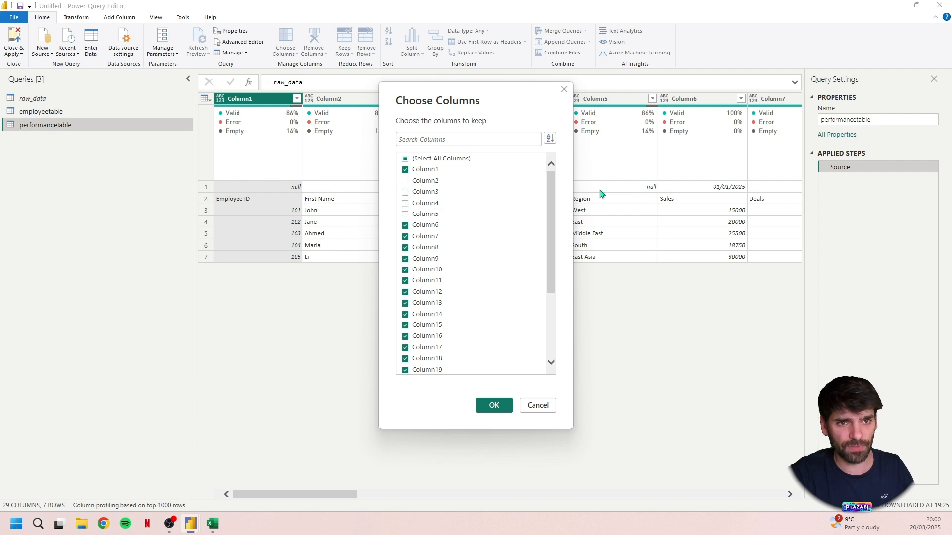
{"action": "left_click", "coordinate": [508, 409]}
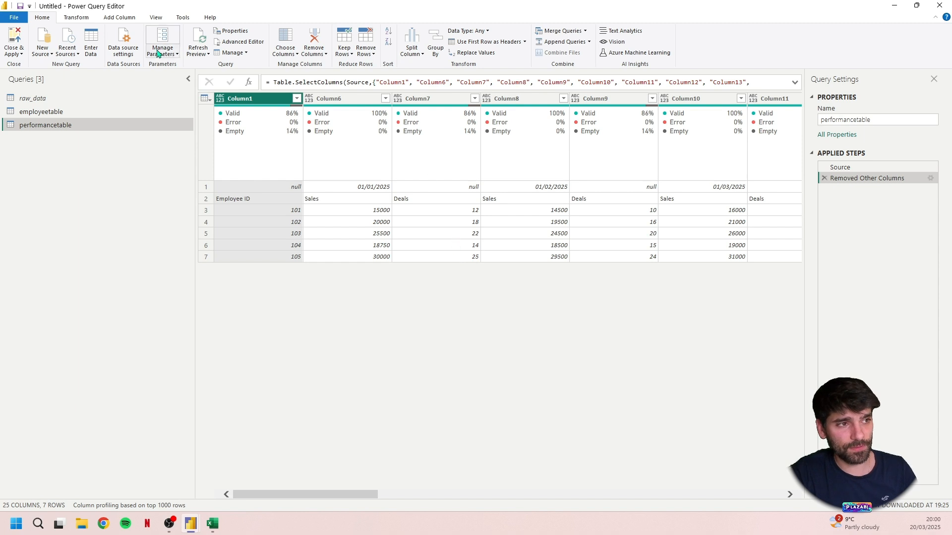
- Transpose the performancetable query and fill the dates down in Column1
{"action": "left_click", "coordinate": [76, 19]}
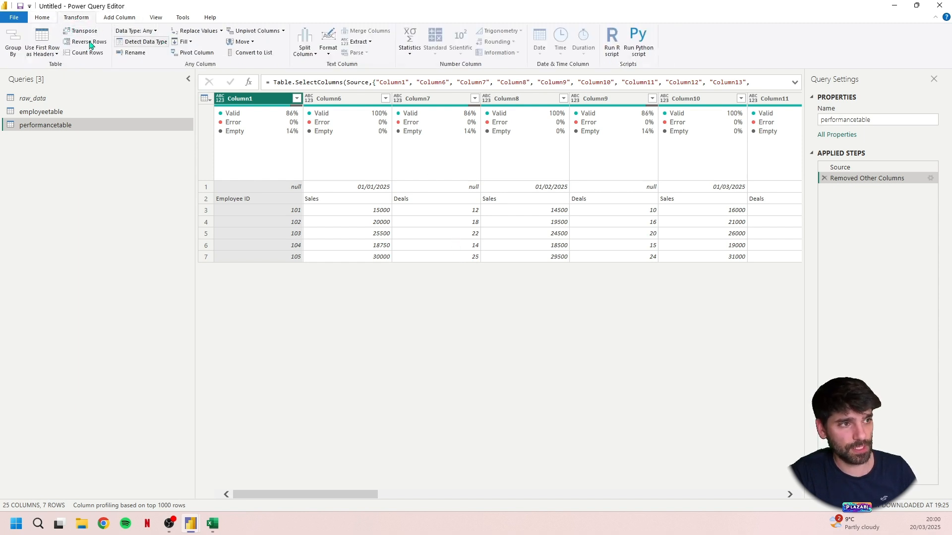
{"action": "left_click", "coordinate": [80, 32]}
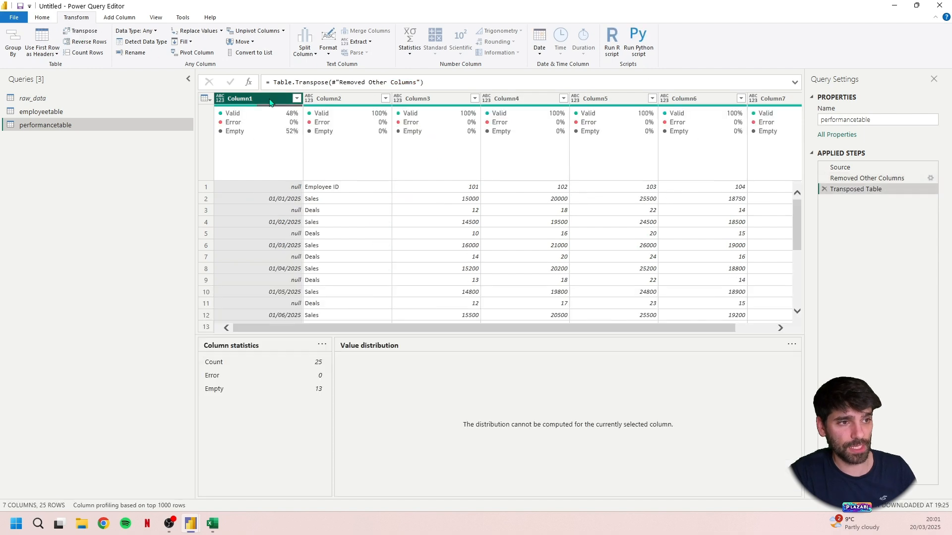
{"action": "right_click", "coordinate": [269, 103]}
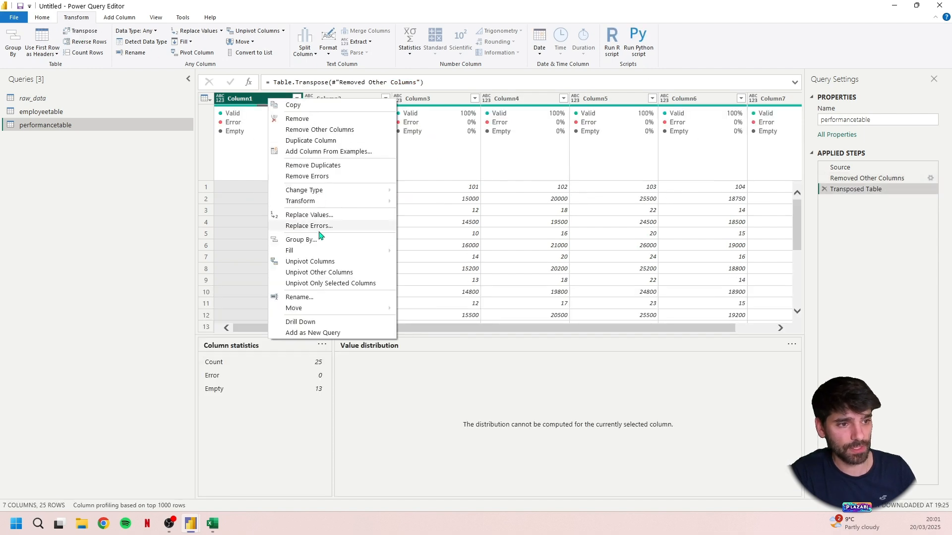
{"action": "mouse_move", "coordinate": [337, 252]}
{"action": "left_click", "coordinate": [421, 253]}
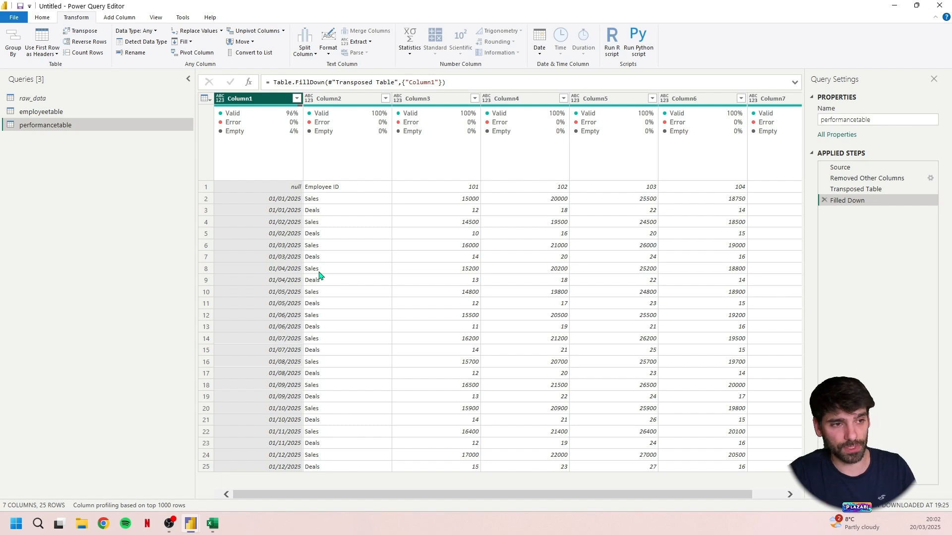
- Filter Column2 to exclude the Deals rows
{"action": "left_click", "coordinate": [365, 100]}
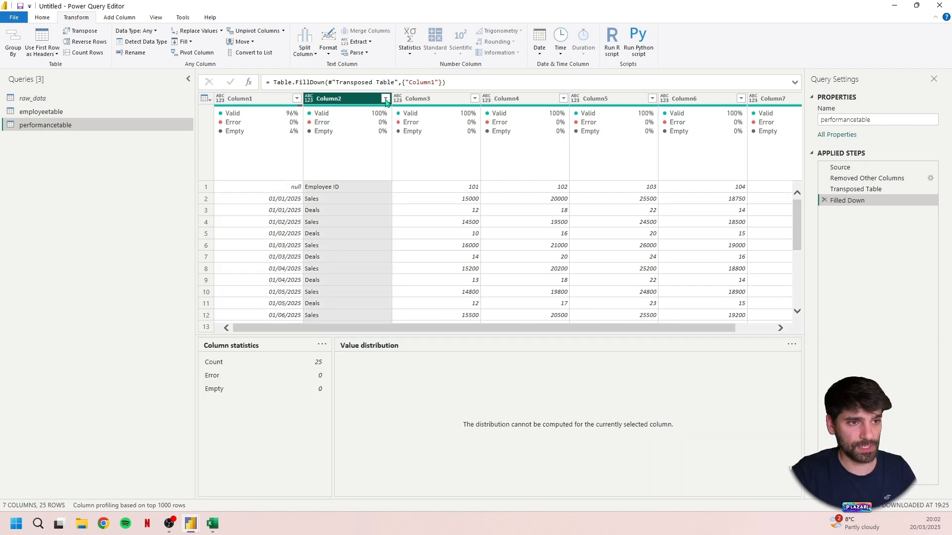
{"action": "left_click", "coordinate": [385, 99]}
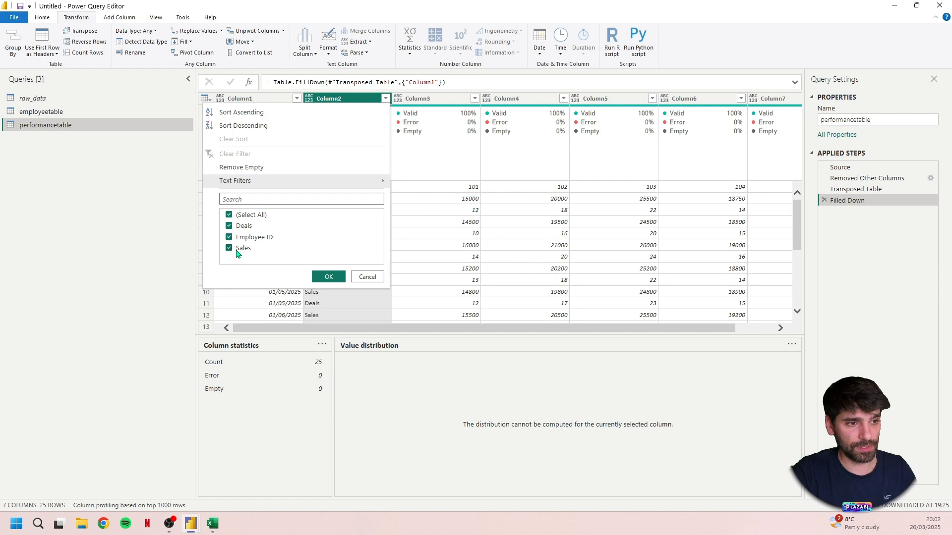
{"action": "left_click", "coordinate": [229, 227]}
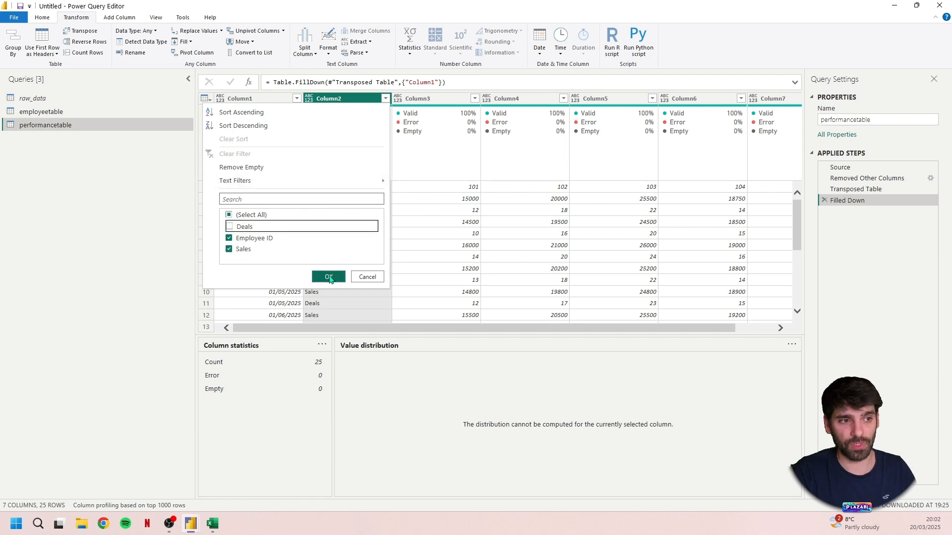
{"action": "left_click", "coordinate": [329, 278]}
- Rewrite the Filtered Rows condition as [Column2] ="Sales" or [Column2]="Employee ID"
{"action": "left_click_drag", "start_coordinate": [416, 82], "coordinate": [493, 82]}
{"action": "left_click", "coordinate": [540, 82]}
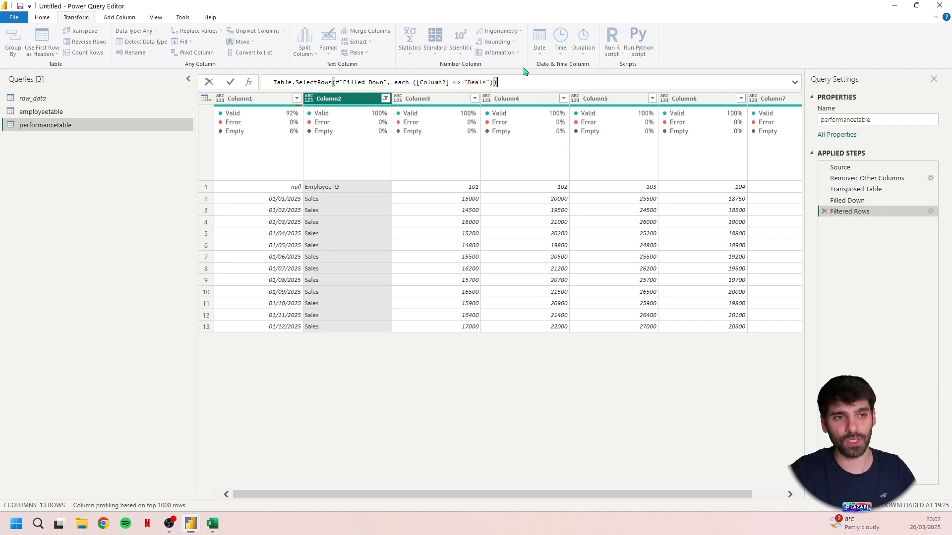
{"action": "left_click_drag", "start_coordinate": [453, 83], "coordinate": [492, 83]}
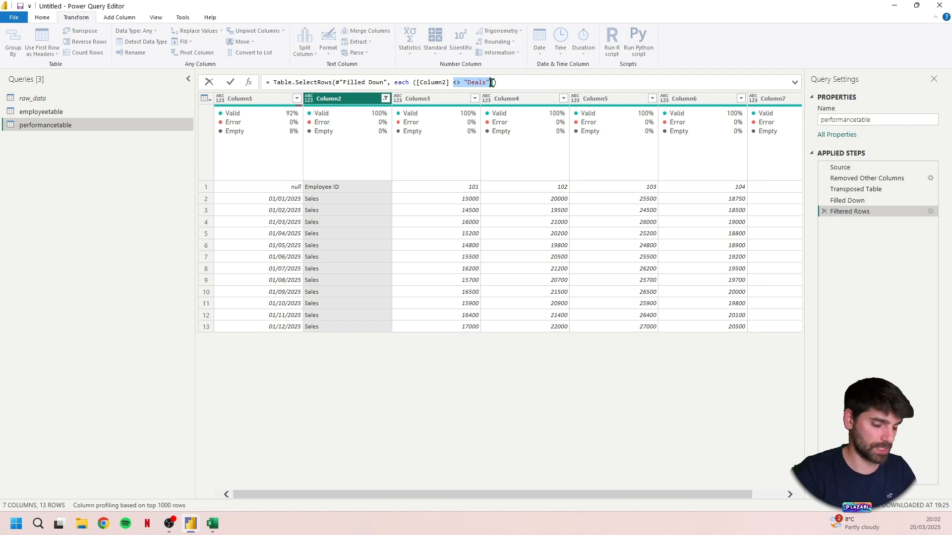
{"action": "type", "text": "=\""}
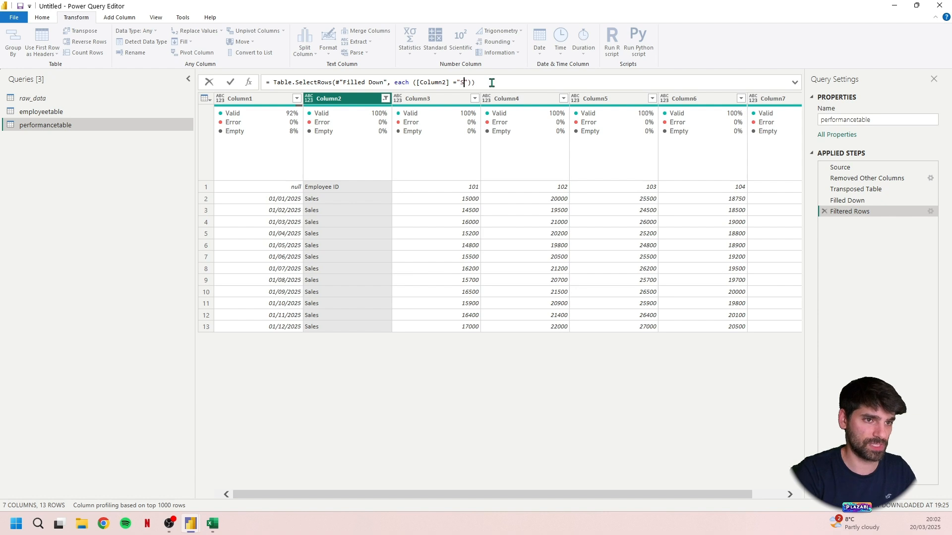
{"action": "type", "text": "Sales\""}
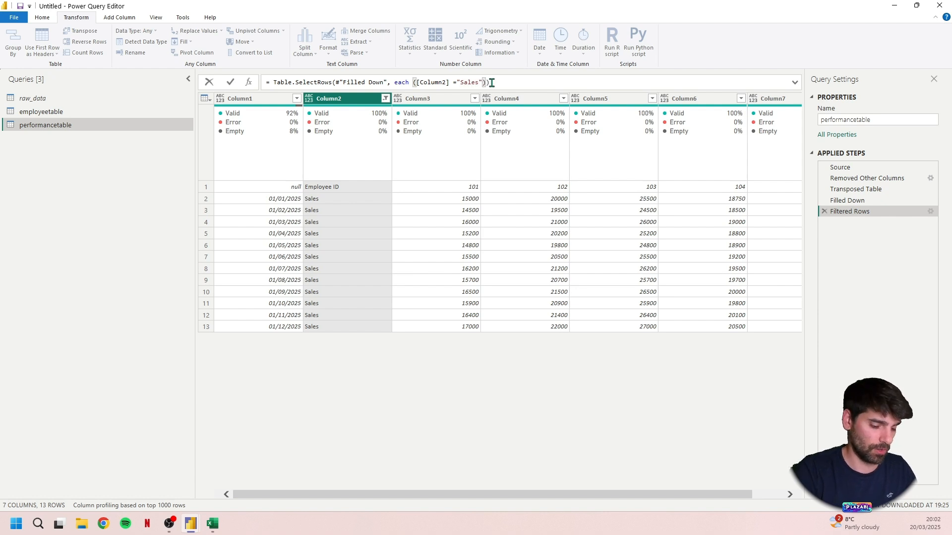
{"action": "type", "text": " or  "}
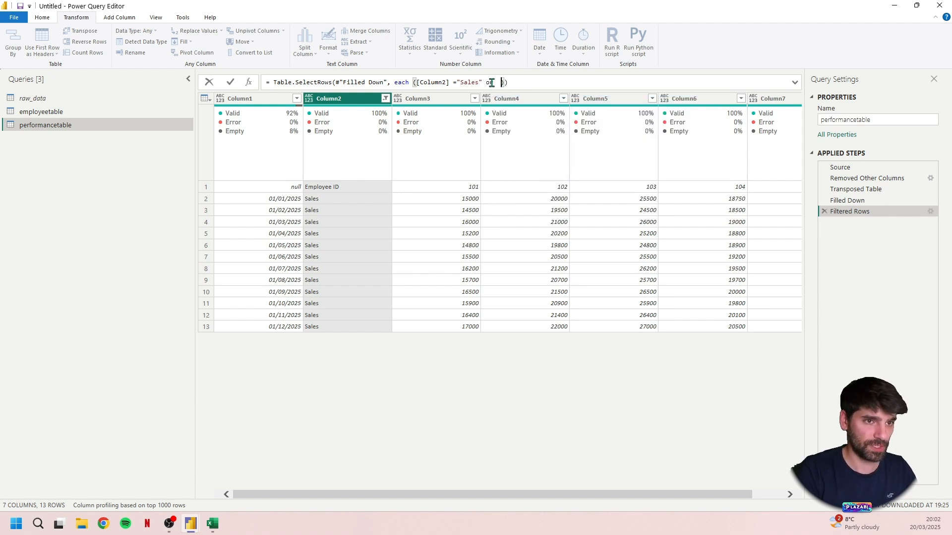
{"action": "type", "text": "[Colum"}
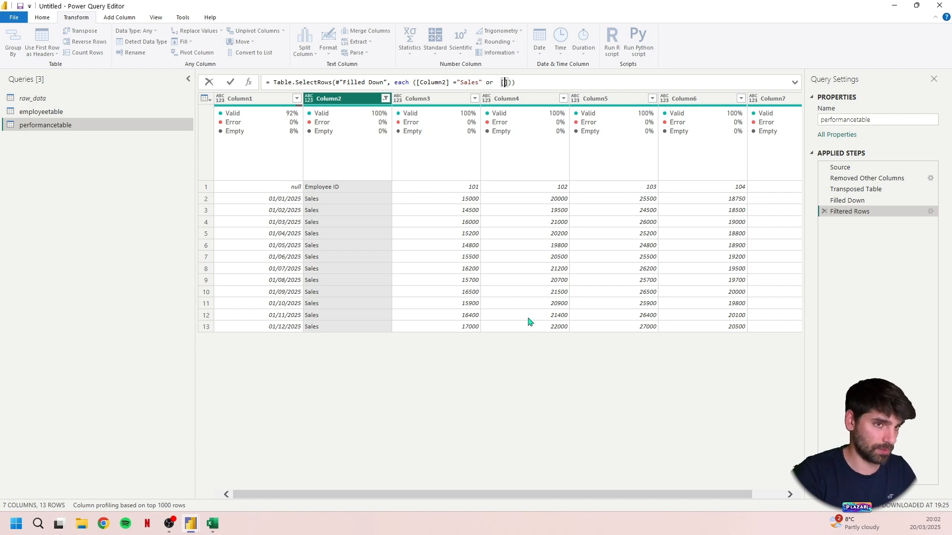
{"action": "type", "text": "n2"}
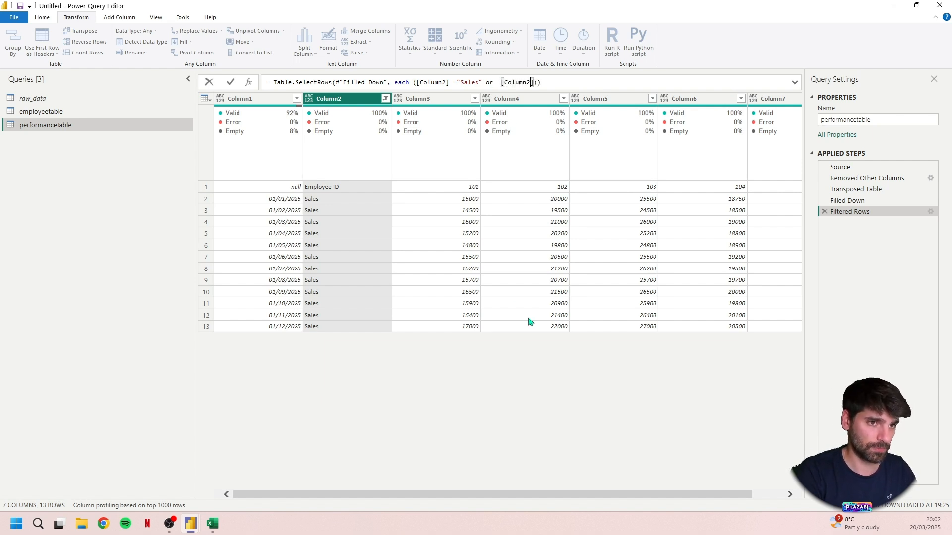
{"action": "type", "text": "]=\""}
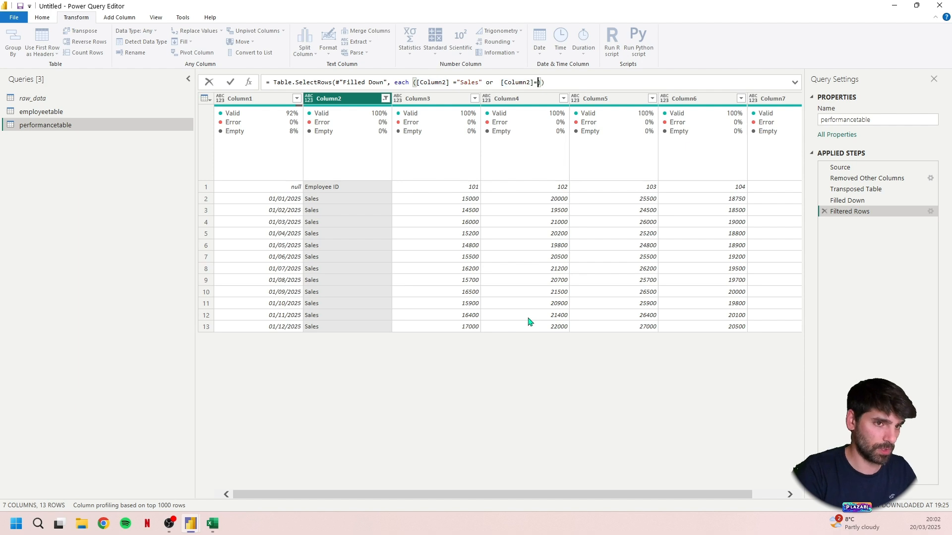
{"action": "type", "text": "Employee ID"}
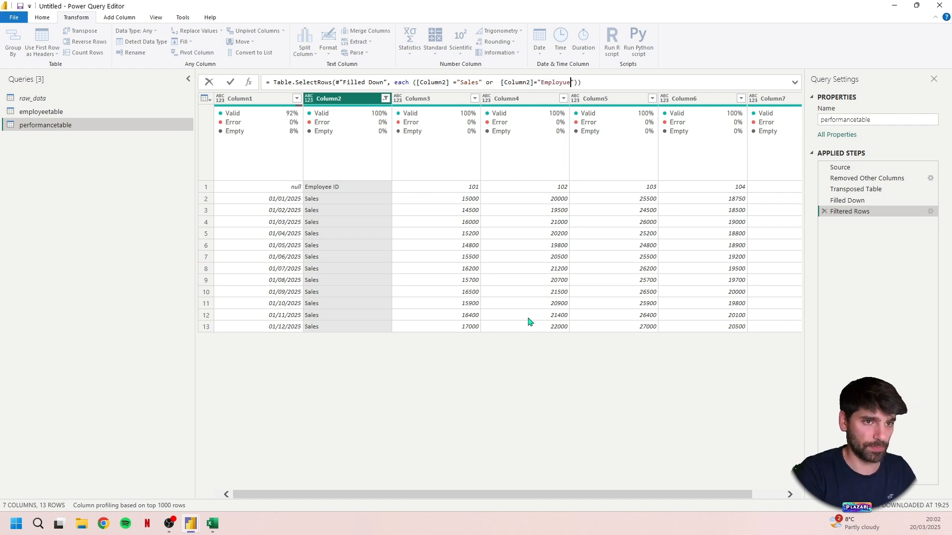
{"action": "key", "text": "Return"}
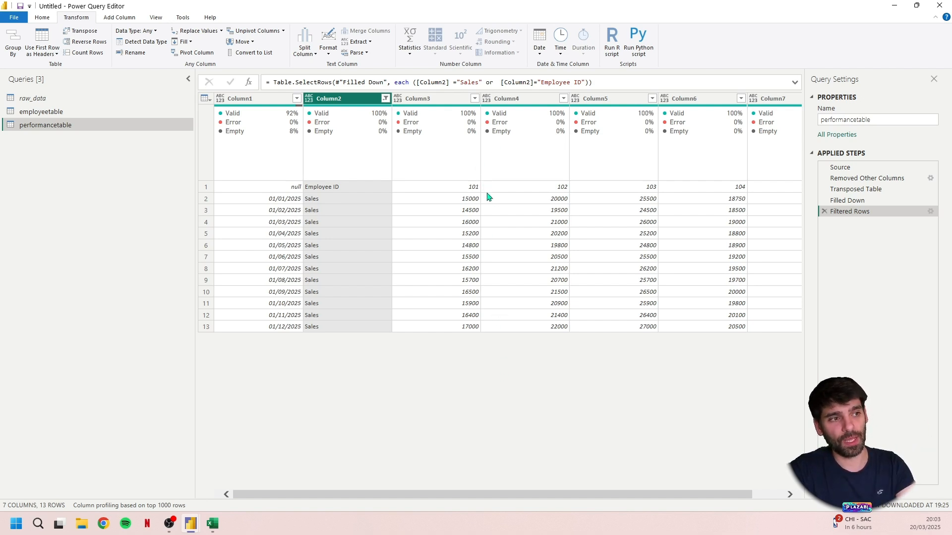
{"action": "left_click", "coordinate": [474, 84]}
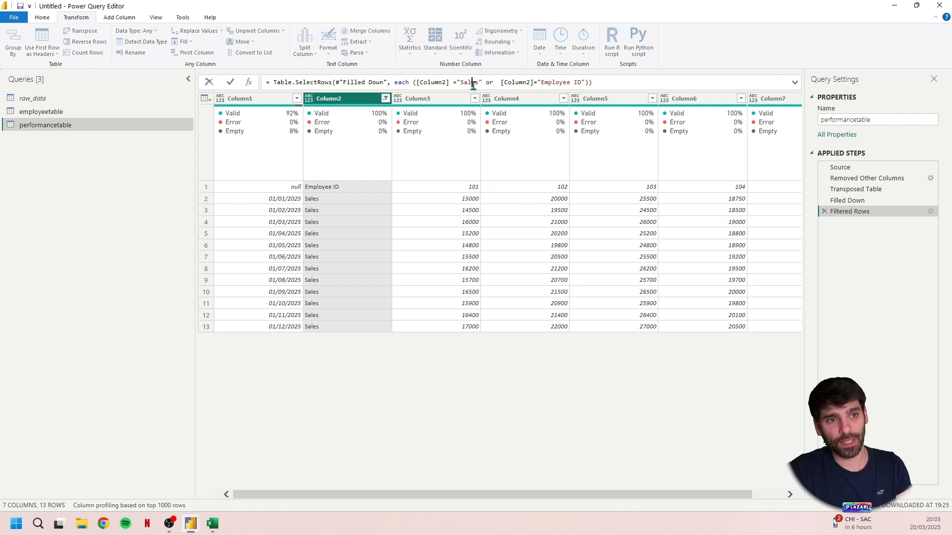
{"action": "double_click", "coordinate": [474, 84]}
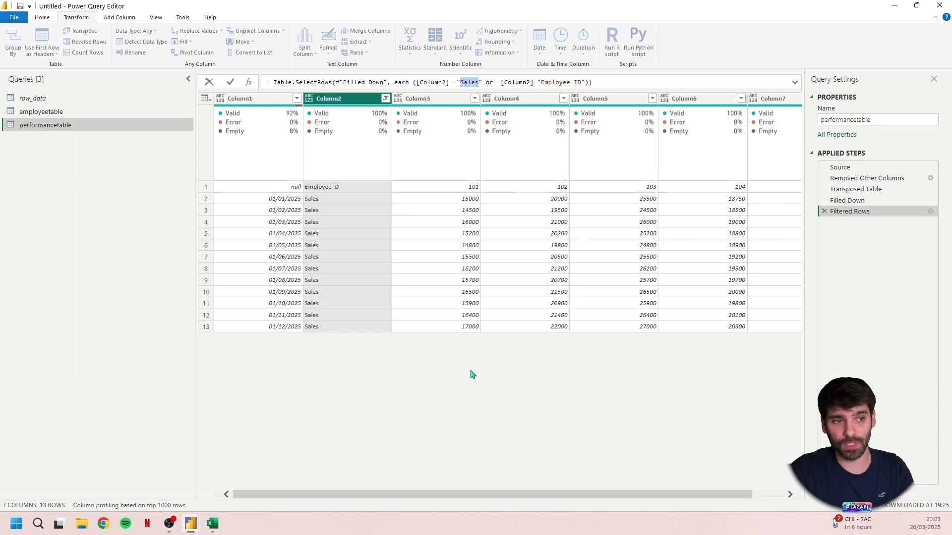
{"action": "key", "text": "Return"}
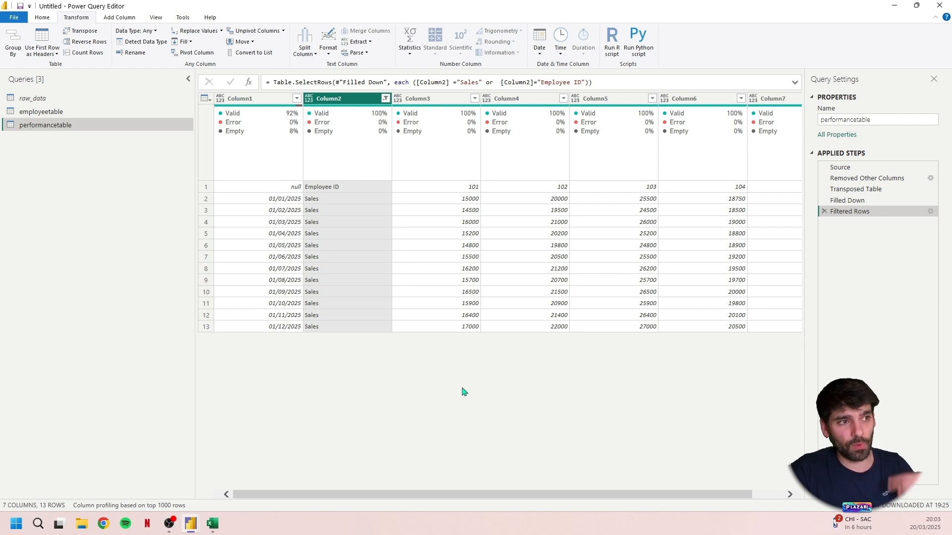
- Transpose the filtered table back and filter the "Employee ID" row out of Column1
{"action": "left_click", "coordinate": [78, 31]}
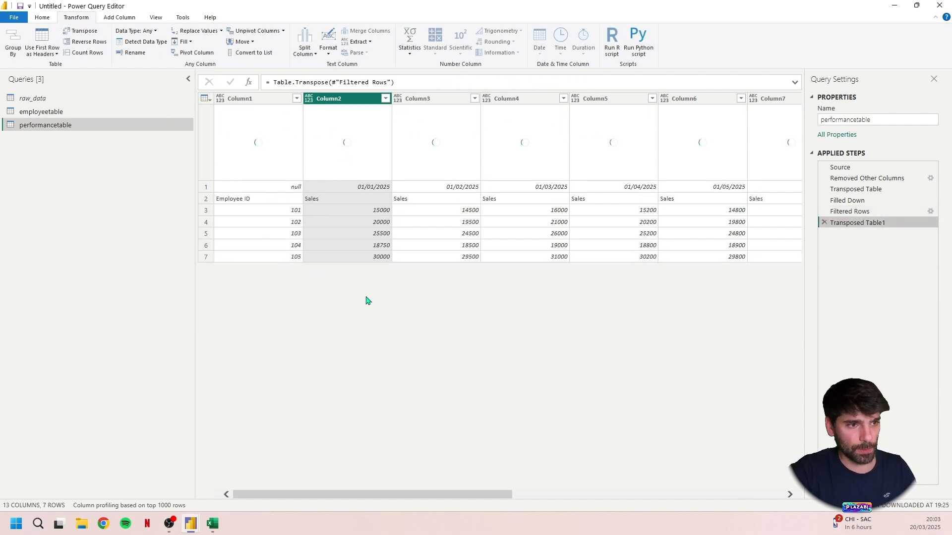
{"action": "left_click", "coordinate": [206, 200]}
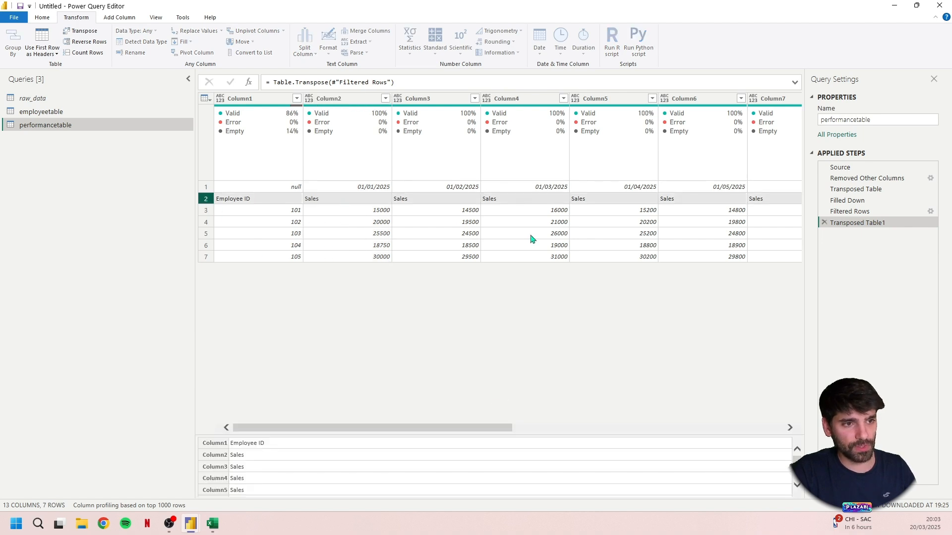
{"action": "left_click", "coordinate": [297, 98]}
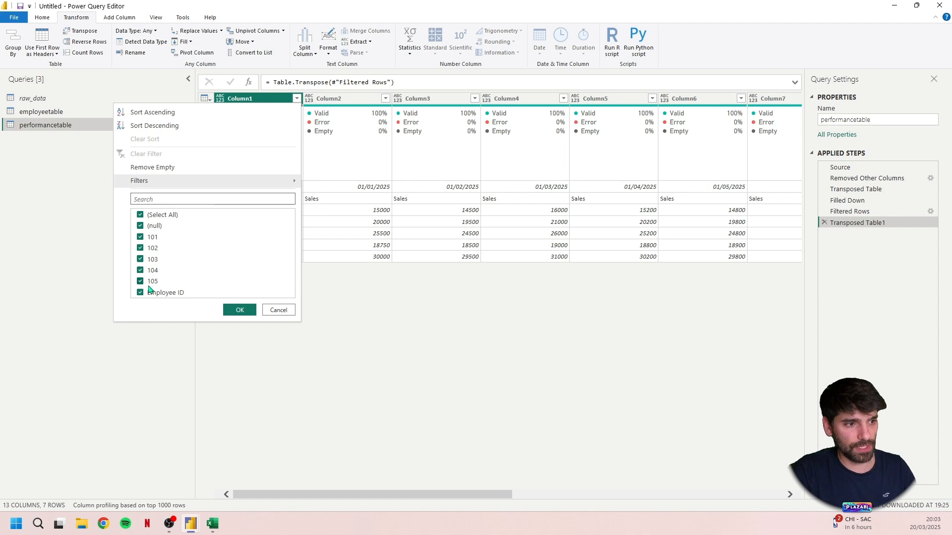
{"action": "left_click", "coordinate": [140, 293]}
{"action": "left_click", "coordinate": [239, 309]}
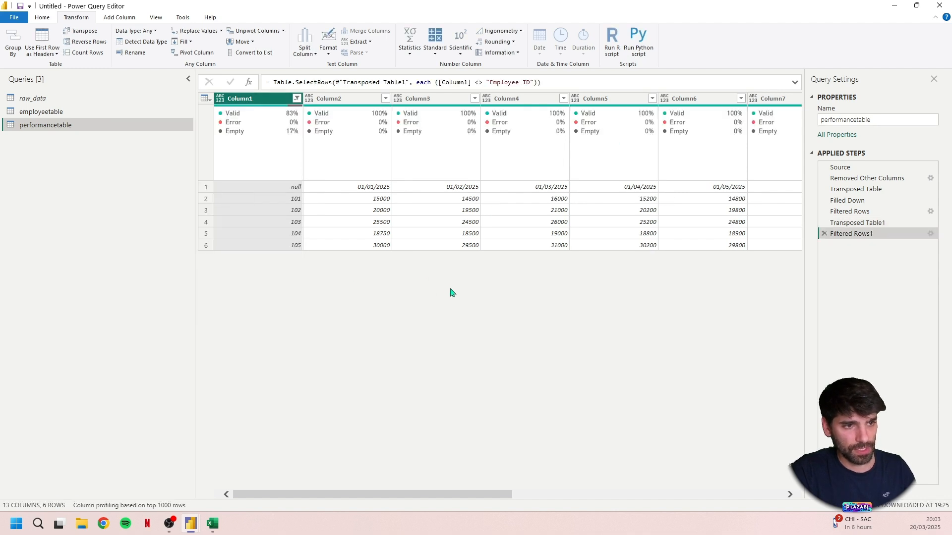
- Promote the first row to column headers and rename Column1 as ID
{"action": "left_click", "coordinate": [42, 37]}
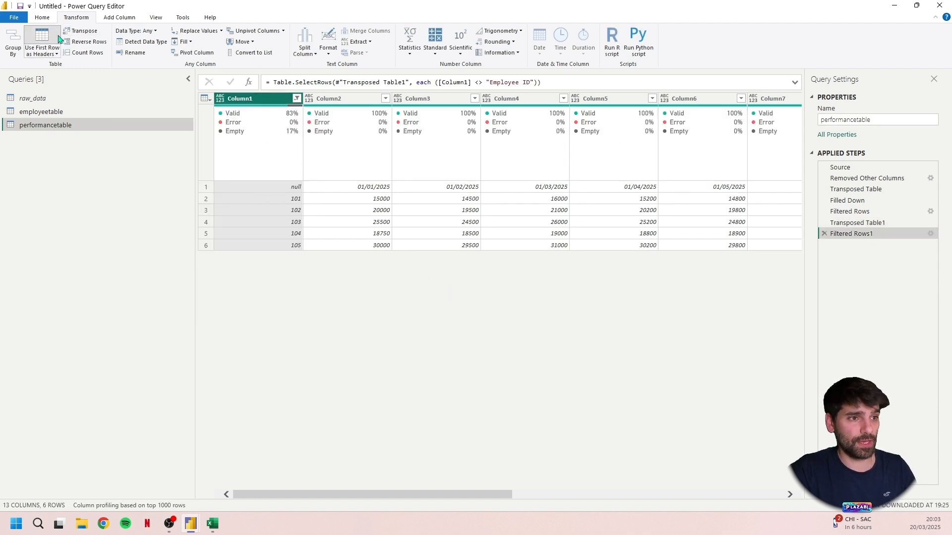
{"action": "double_click", "coordinate": [253, 101]}
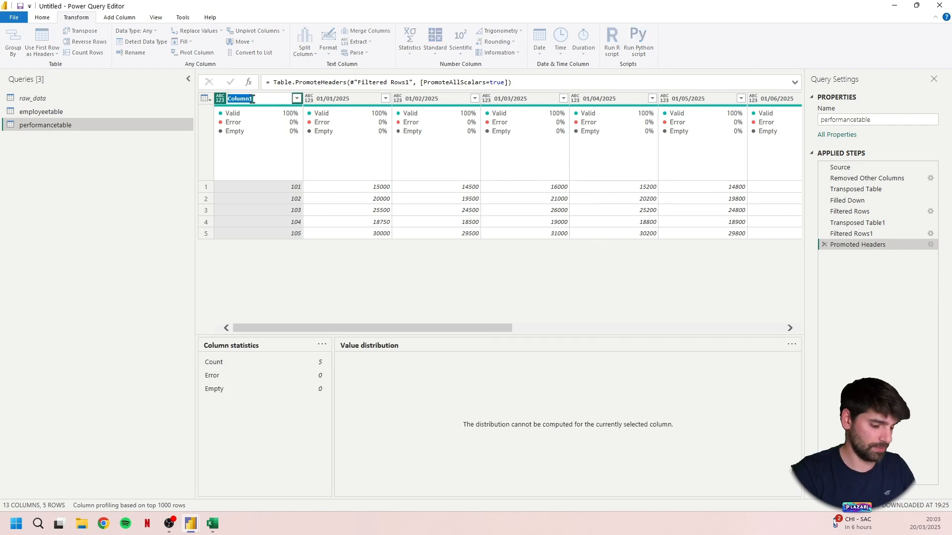
{"action": "type", "text": "id"}
{"action": "key", "text": "Return"}
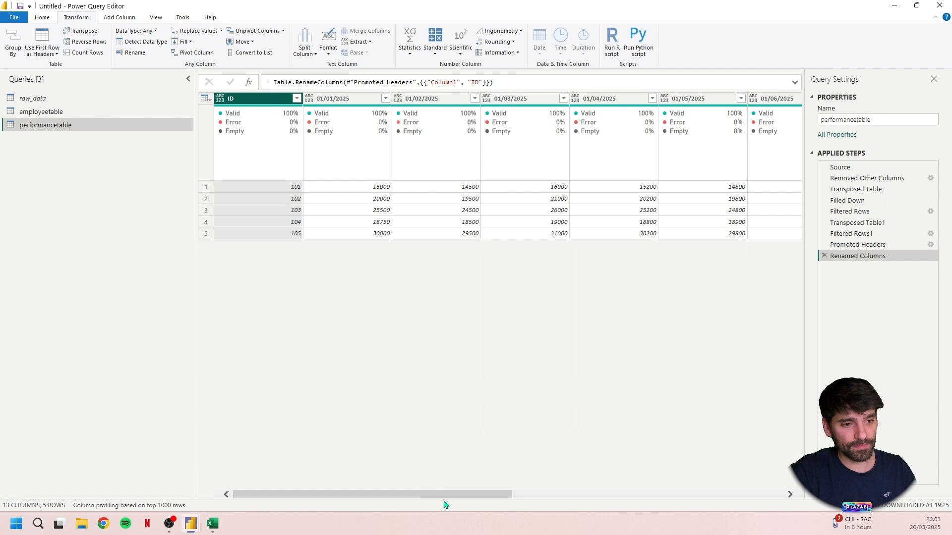
{"action": "left_click_drag", "start_coordinate": [444, 496], "coordinate": [386, 501]}
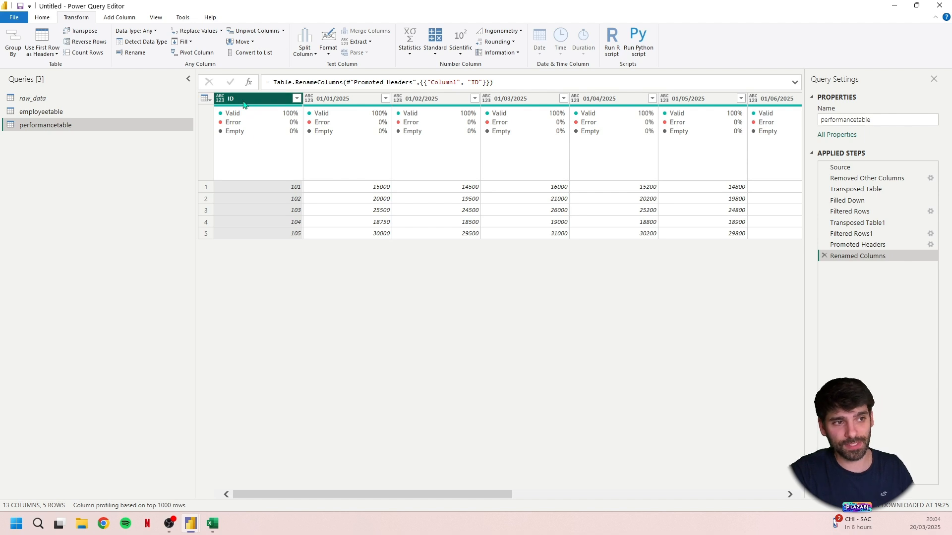
- Unpivot all columns except ID and name the resulting attribute and value columns Date and SalesAmount in the step's formula
{"action": "left_click", "coordinate": [283, 31]}
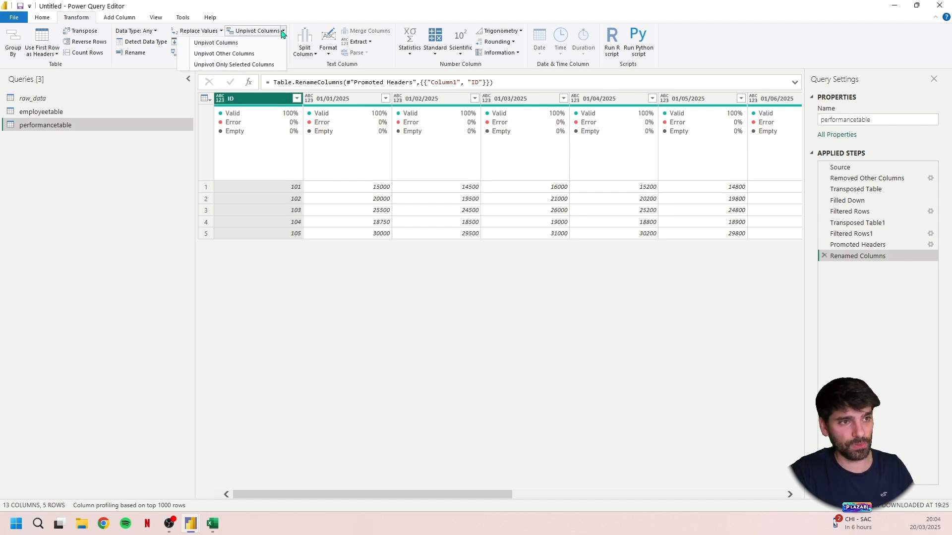
{"action": "left_click", "coordinate": [236, 55]}
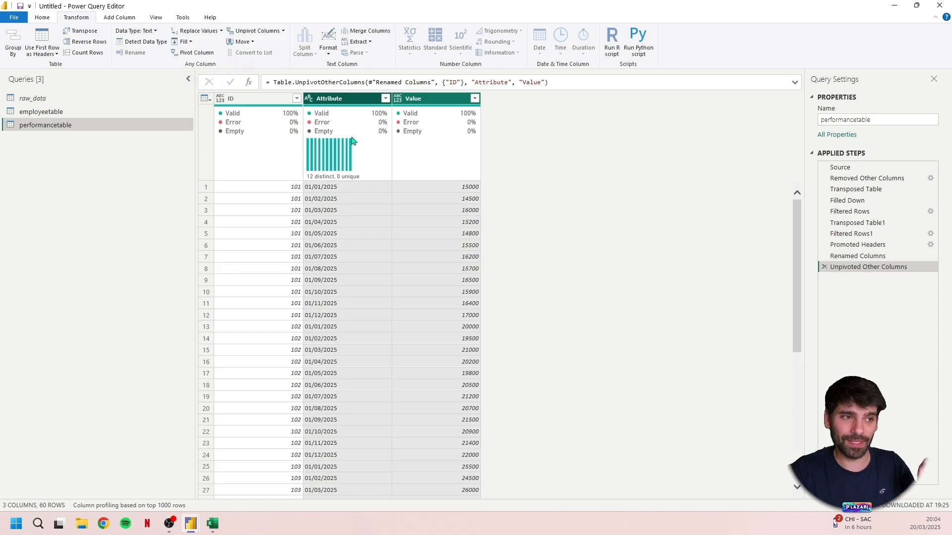
{"action": "double_click", "coordinate": [491, 82]}
{"action": "type", "text": "dAT"}
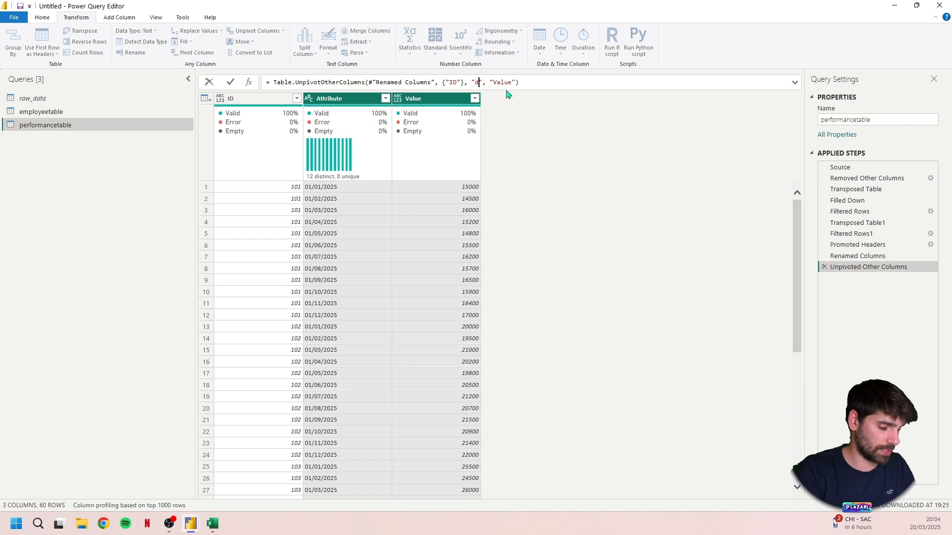
{"action": "key", "text": "BackSpace"}
{"action": "key", "text": "BackSpace"}
{"action": "key", "text": "BackSpace"}
{"action": "type", "text": "Date"}
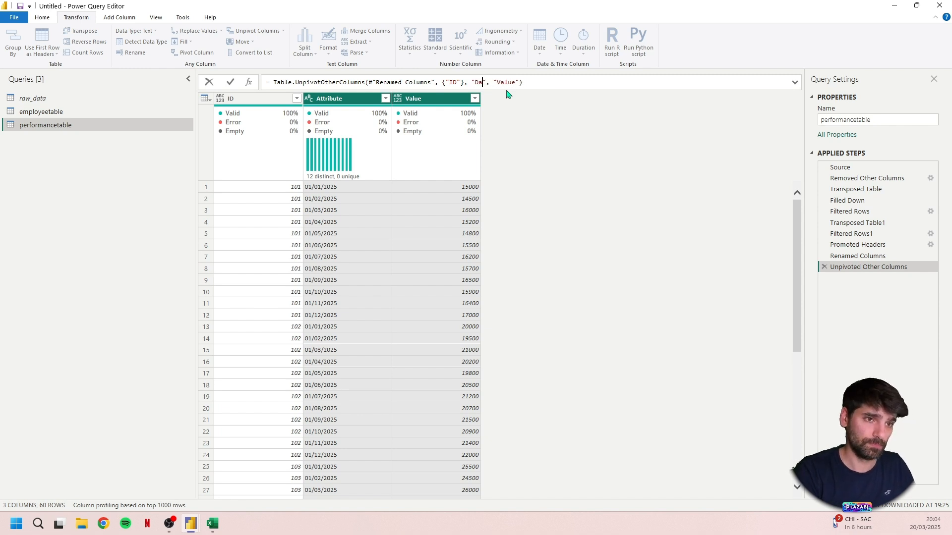
{"action": "double_click", "coordinate": [521, 83]}
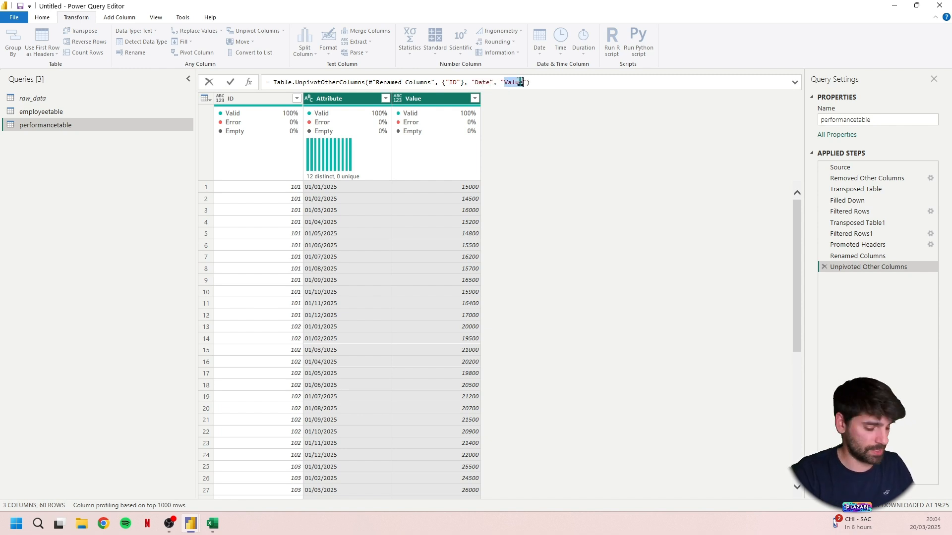
{"action": "type", "text": "SllesAmount"}
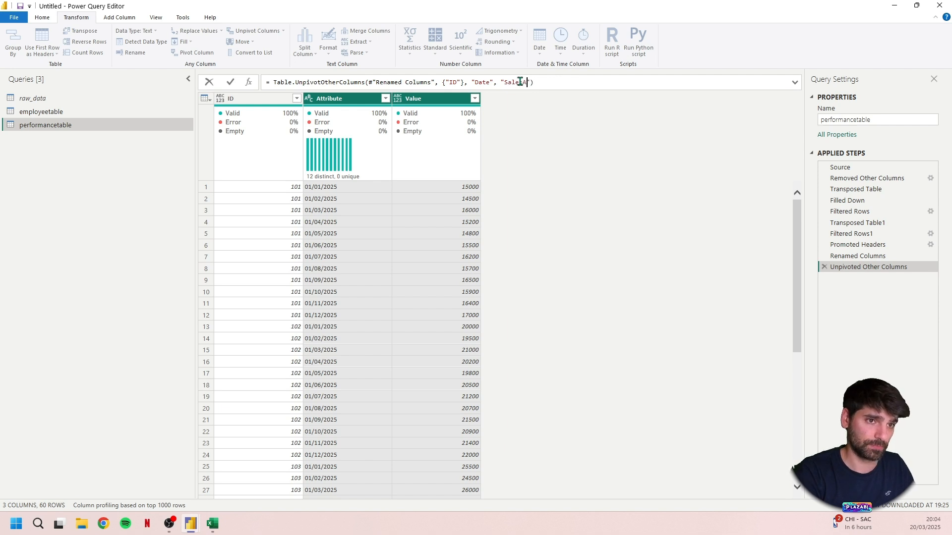
{"action": "key", "text": "Return"}
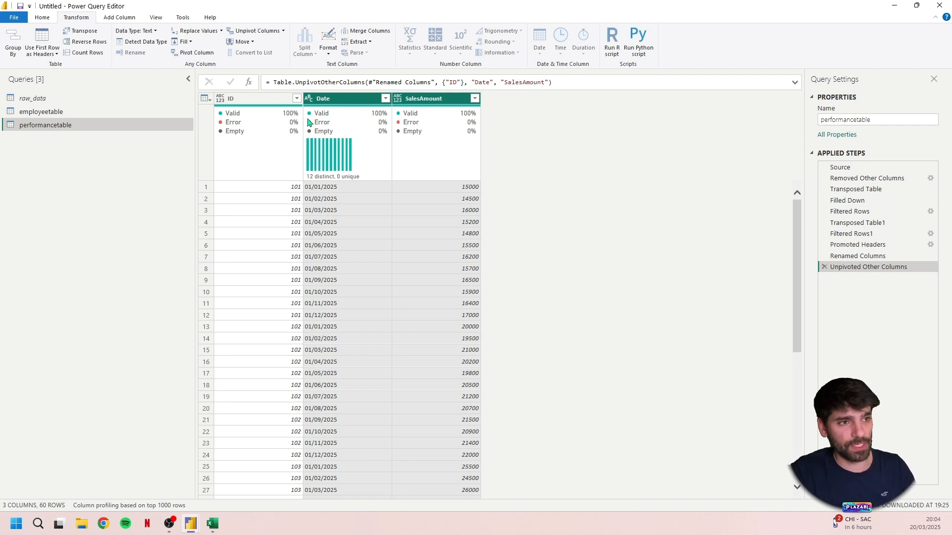
- Set the data types of ID to Text, Date to Date and SalesAmount to Decimal Number
{"action": "right_click", "coordinate": [224, 102]}
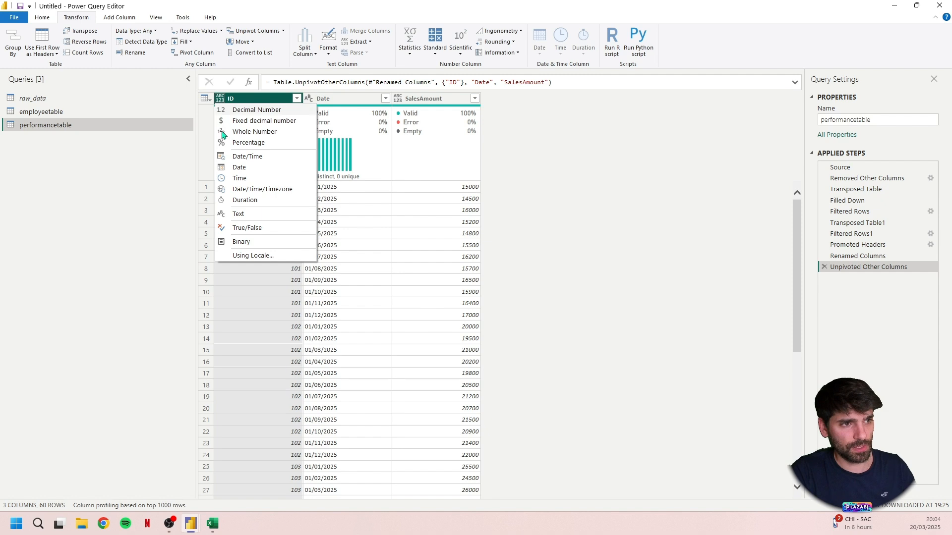
{"action": "left_click", "coordinate": [240, 219]}
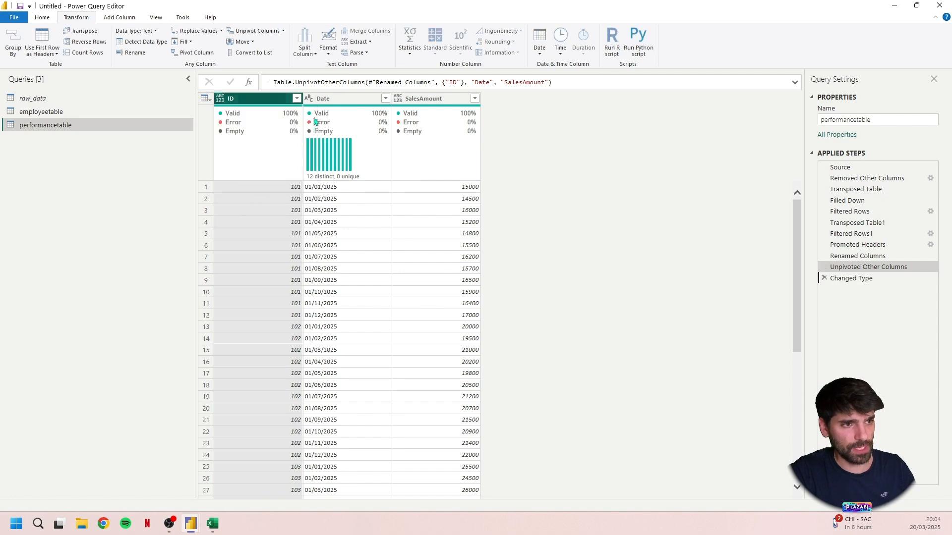
{"action": "left_click", "coordinate": [309, 99]}
{"action": "left_click", "coordinate": [328, 167]}
{"action": "left_click", "coordinate": [397, 99]}
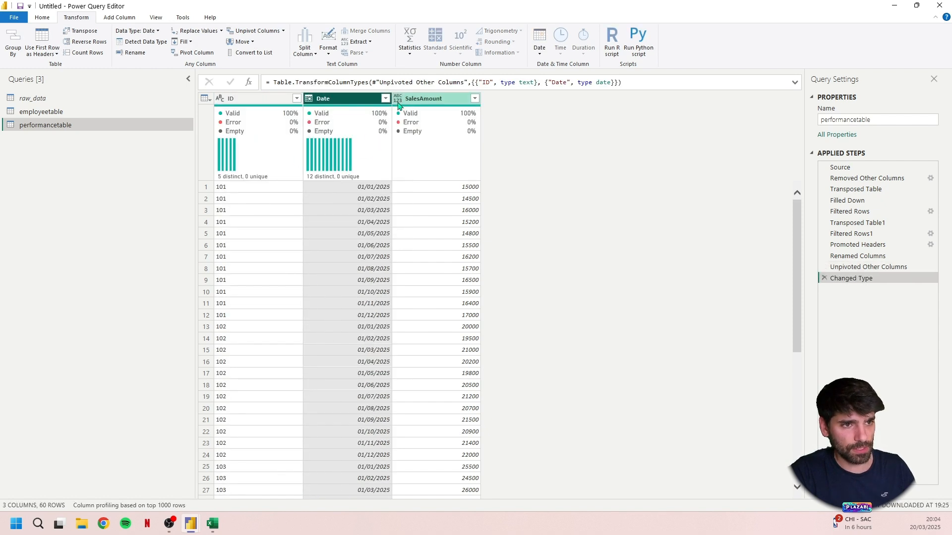
{"action": "left_click", "coordinate": [431, 111]}
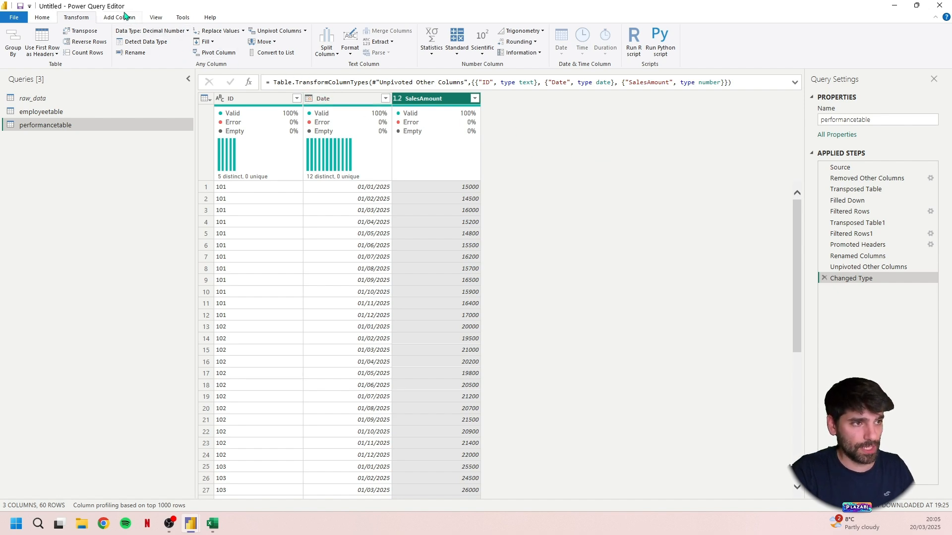
- Copy the performancetable query's M code from the Transposed Table step through the final Changed Type result
{"action": "left_click", "coordinate": [42, 16]}
{"action": "left_click", "coordinate": [233, 42]}
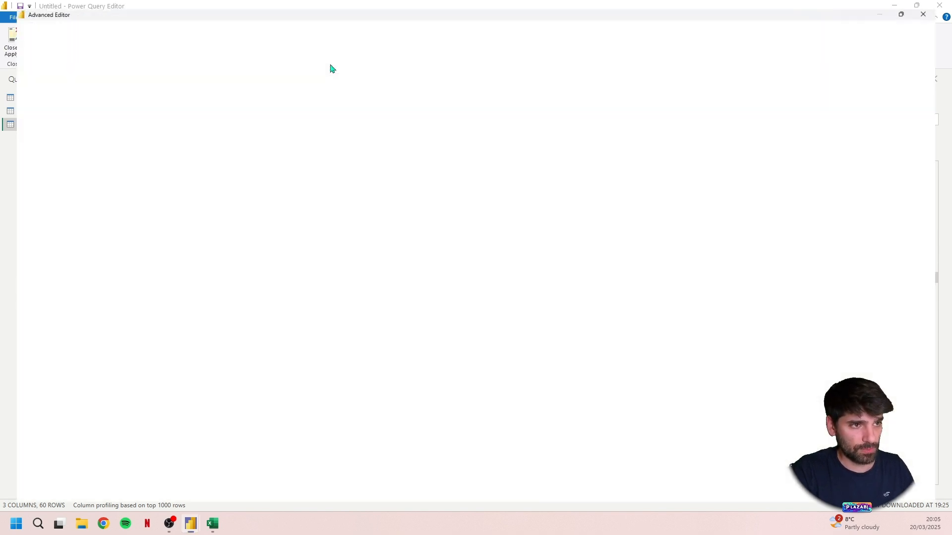
{"action": "left_click_drag", "start_coordinate": [97, 184], "coordinate": [25, 96]}
{"action": "key", "text": "ctrl+c"}
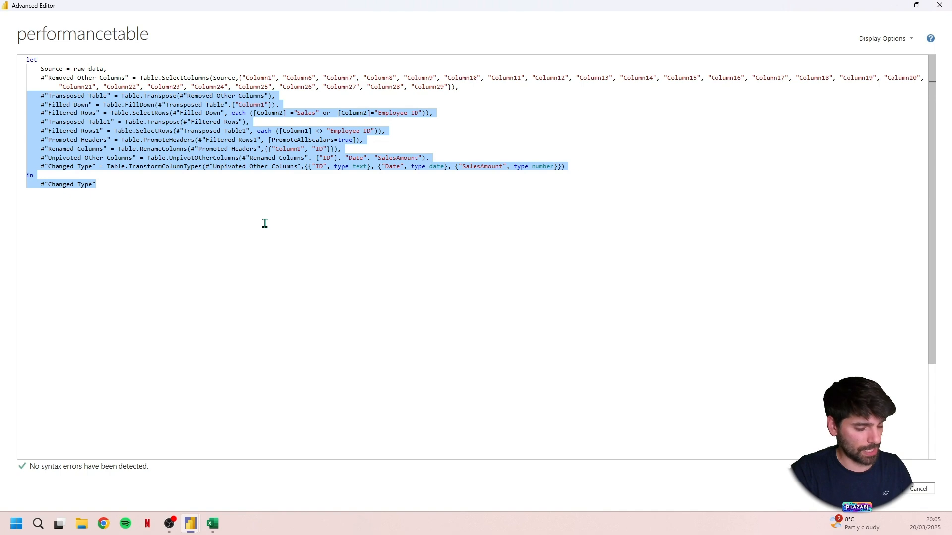
{"action": "left_click", "coordinate": [878, 489]}
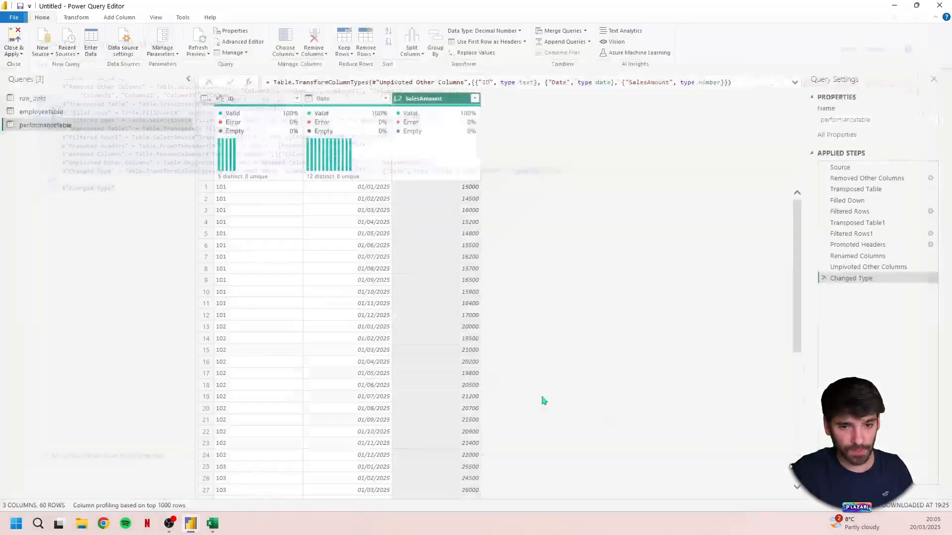
- Create a blank query and replace its default Source code with the copied transformation steps in the Advanced Editor
{"action": "right_click", "coordinate": [73, 171]}
{"action": "mouse_move", "coordinate": [109, 190]}
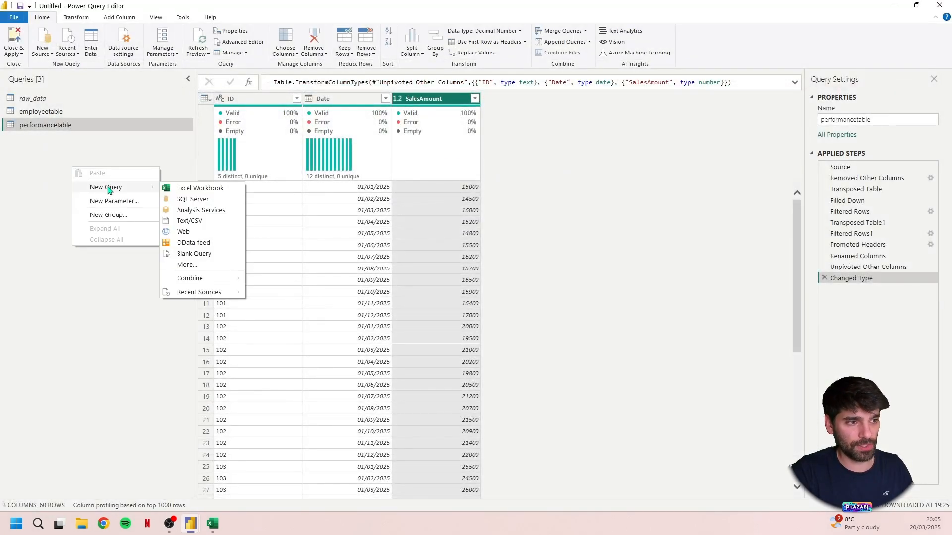
{"action": "right_click", "coordinate": [45, 158]}
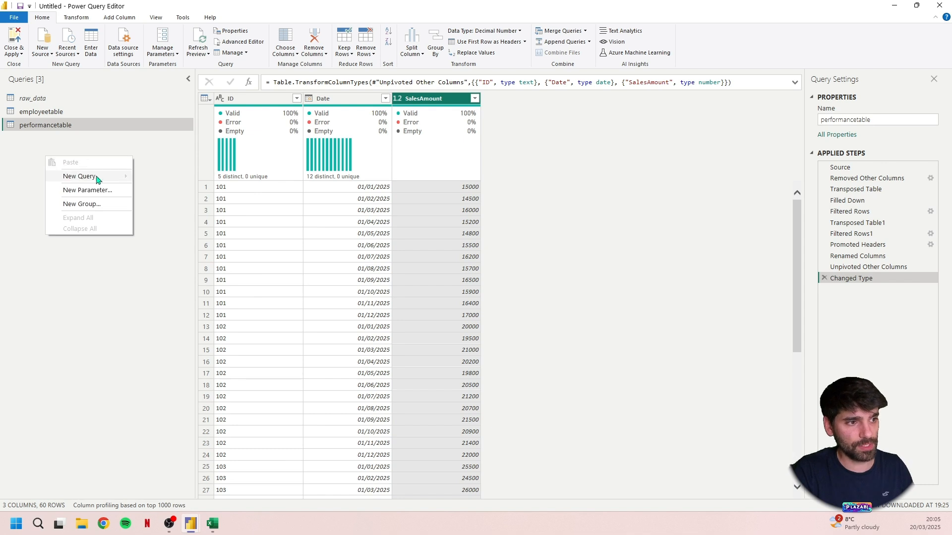
{"action": "left_click", "coordinate": [174, 243]}
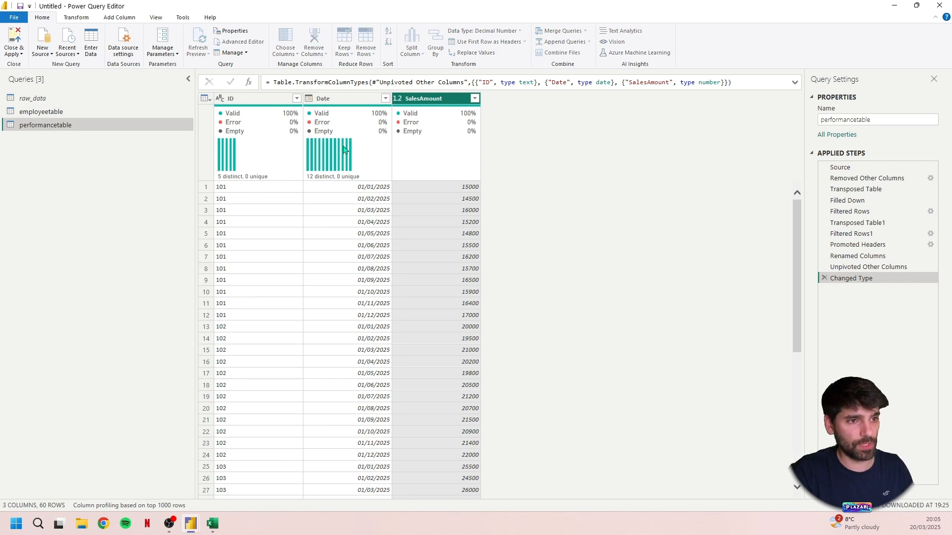
{"action": "left_click", "coordinate": [243, 42]}
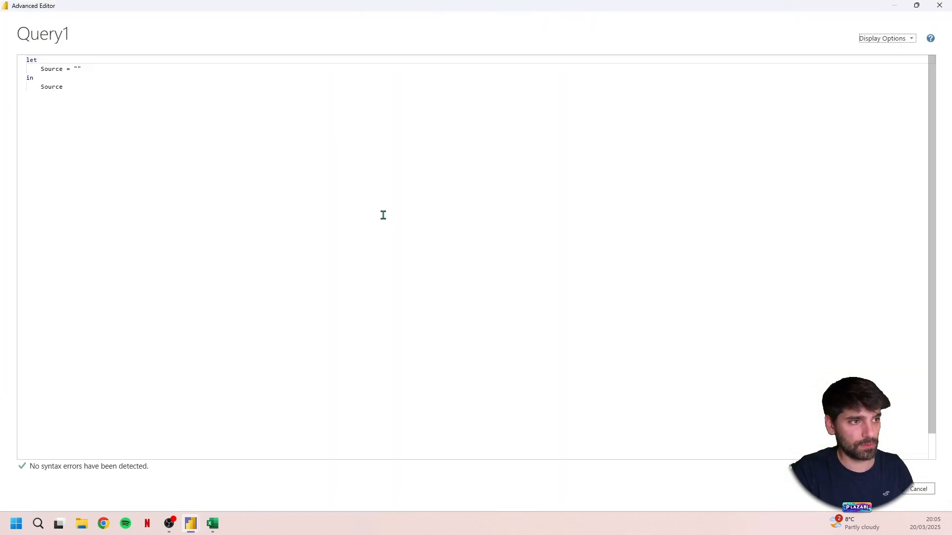
{"action": "left_click_drag", "start_coordinate": [64, 87], "coordinate": [41, 69]}
{"action": "key", "text": "ctrl+v"}
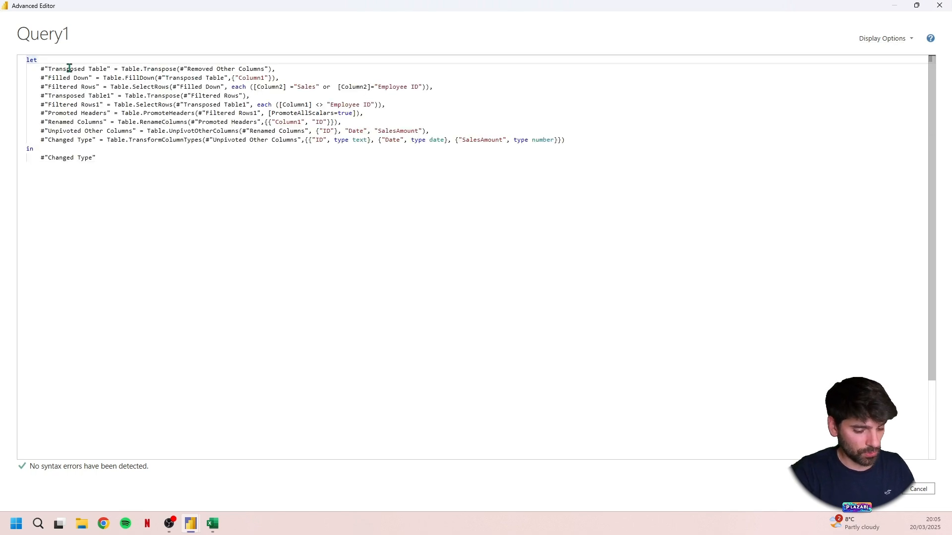
- Turn the query into a function by adding the header (tbl, colname)=> above the let line
{"action": "key", "text": "Return"}
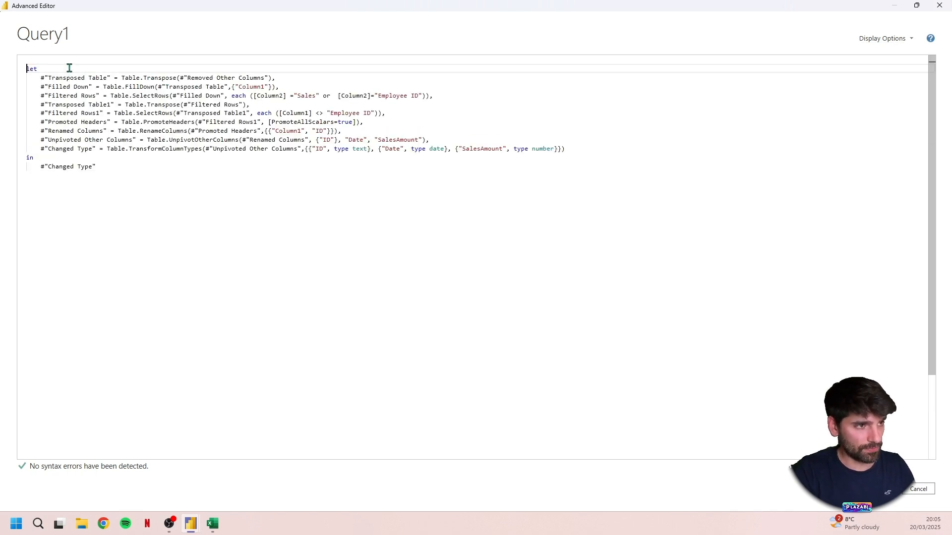
{"action": "key", "text": "Up"}
{"action": "type", "text": "()"}
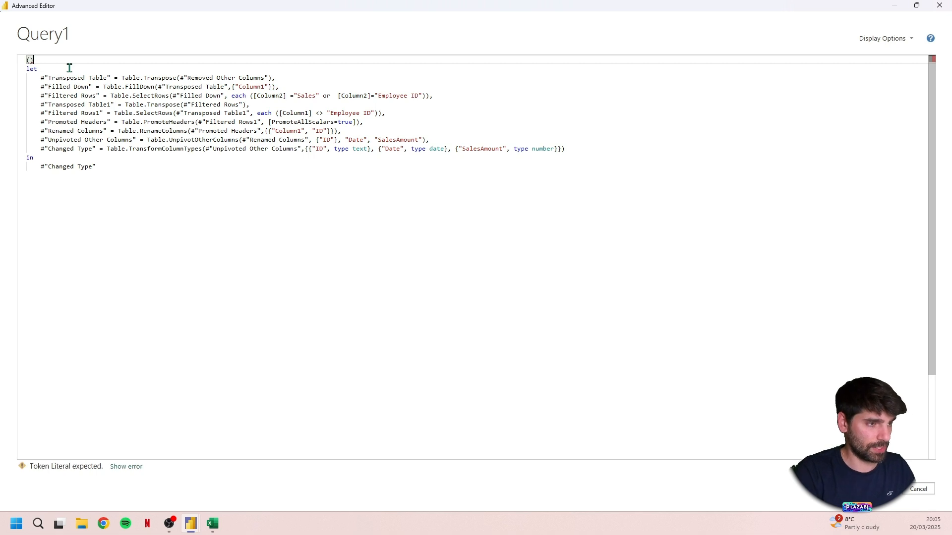
{"action": "type", "text": "=>"}
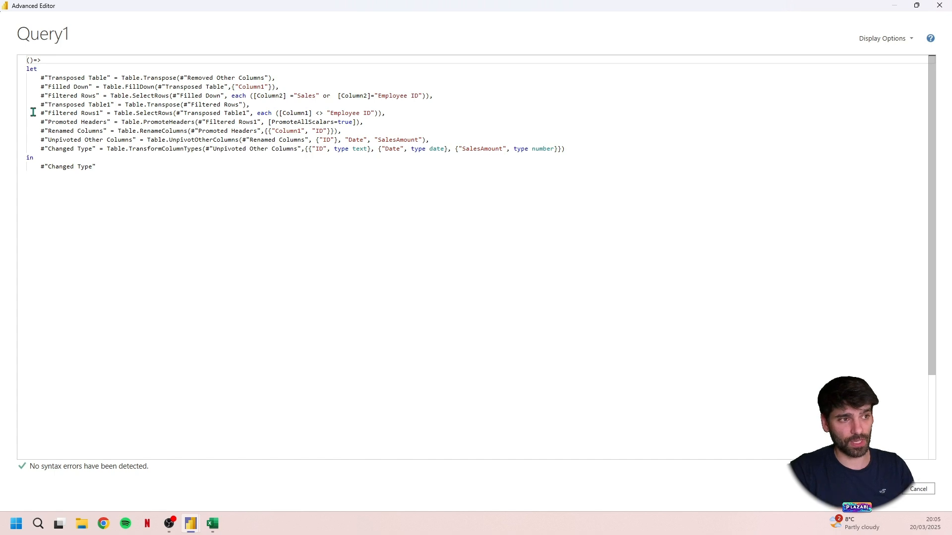
{"action": "left_click", "coordinate": [30, 60]}
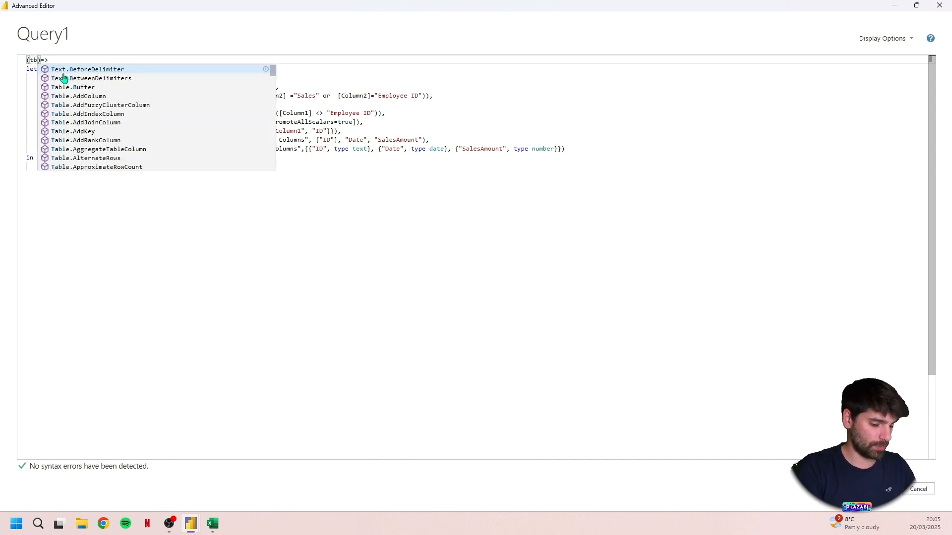
{"action": "type", "text": "l, "}
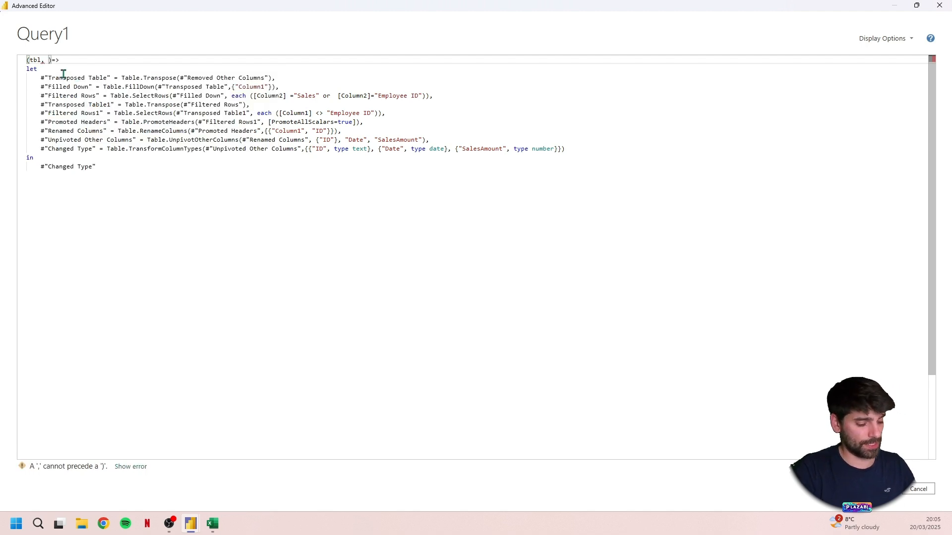
{"action": "type", "text": "colname"}
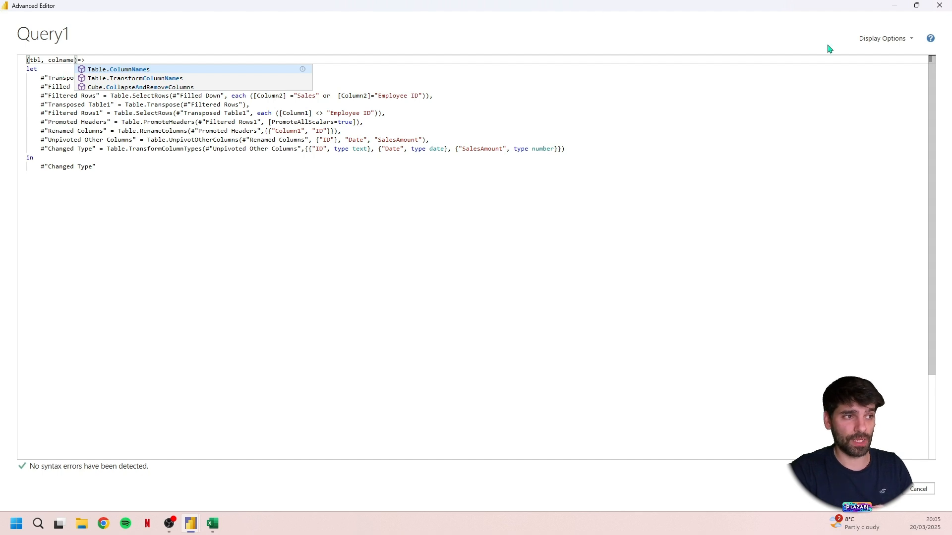
{"action": "left_click", "coordinate": [546, 177]}
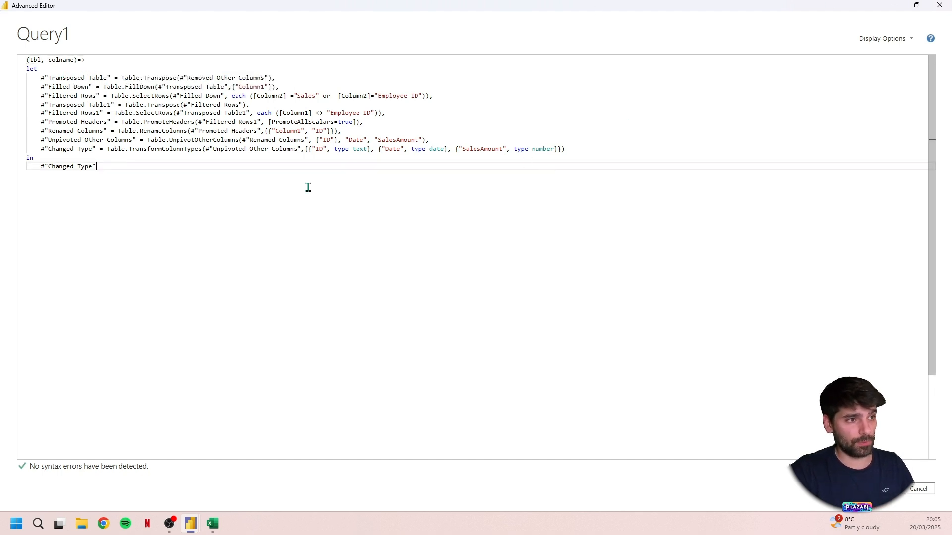
- Replace #"Removed Other Columns" with the tbl parameter in the first Table.Transpose call
{"action": "double_click", "coordinate": [35, 60]}
{"action": "key", "text": "ctrl+c"}
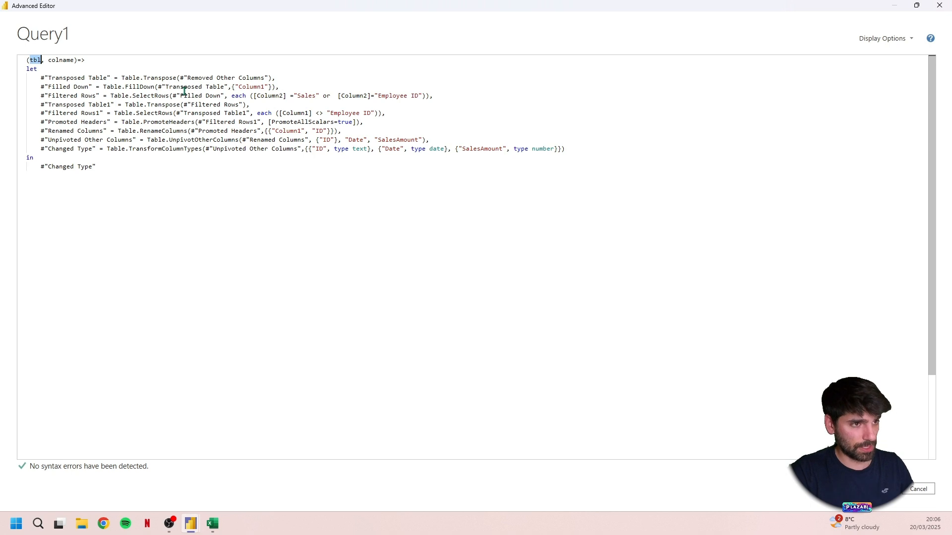
{"action": "left_click_drag", "start_coordinate": [180, 78], "coordinate": [270, 74]}
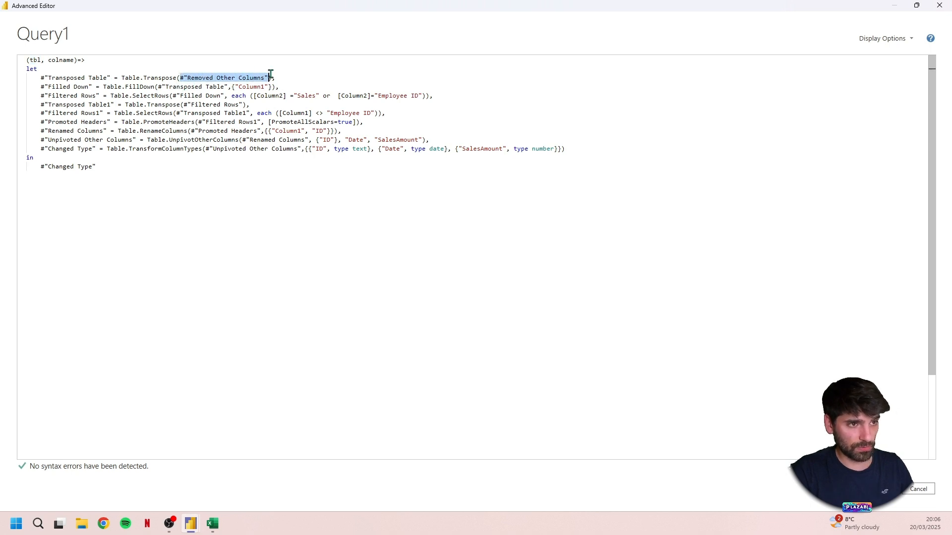
{"action": "key", "text": "ctrl+v"}
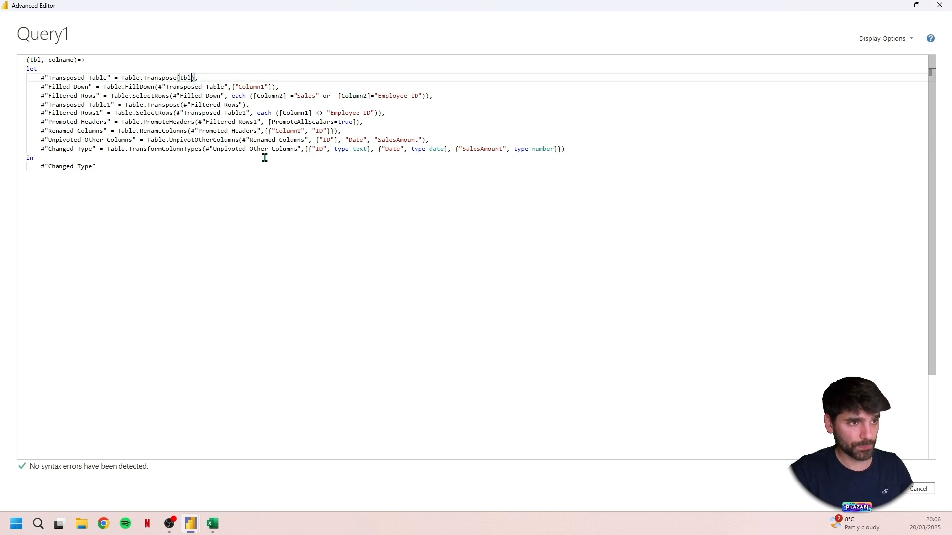
- Replace the fixed "Sales" value in the Filtered Rows condition with the colname parameter
{"action": "double_click", "coordinate": [71, 60]}
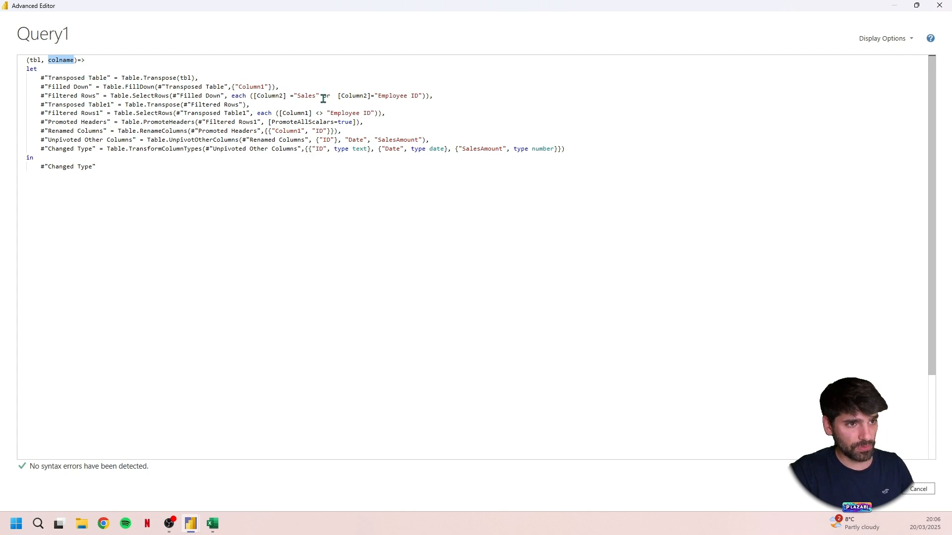
{"action": "left_click_drag", "start_coordinate": [320, 94], "coordinate": [293, 95]}
{"action": "type", "text": "colname"}
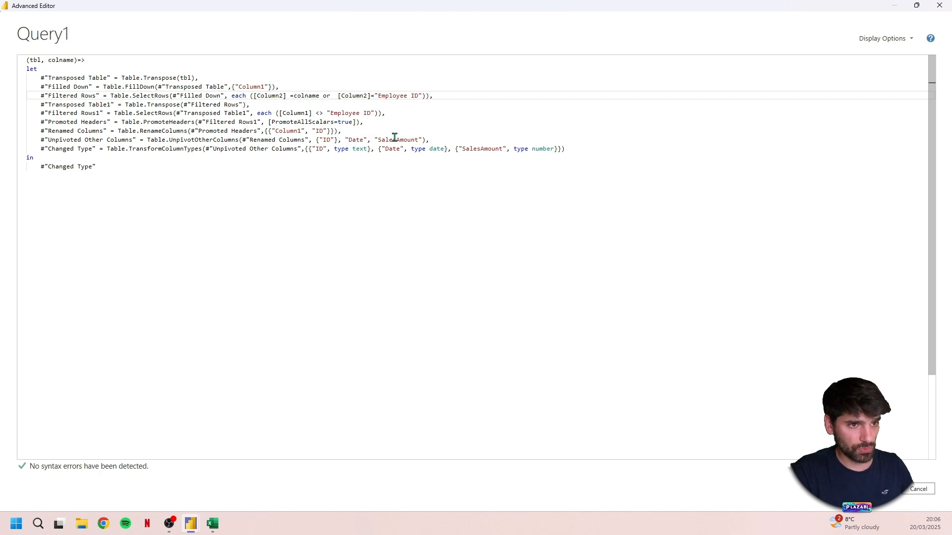
- Change the value column name in the Unpivoted Other Columns step to colname & "Amount"
{"action": "left_click_drag", "start_coordinate": [396, 140], "coordinate": [381, 139]}
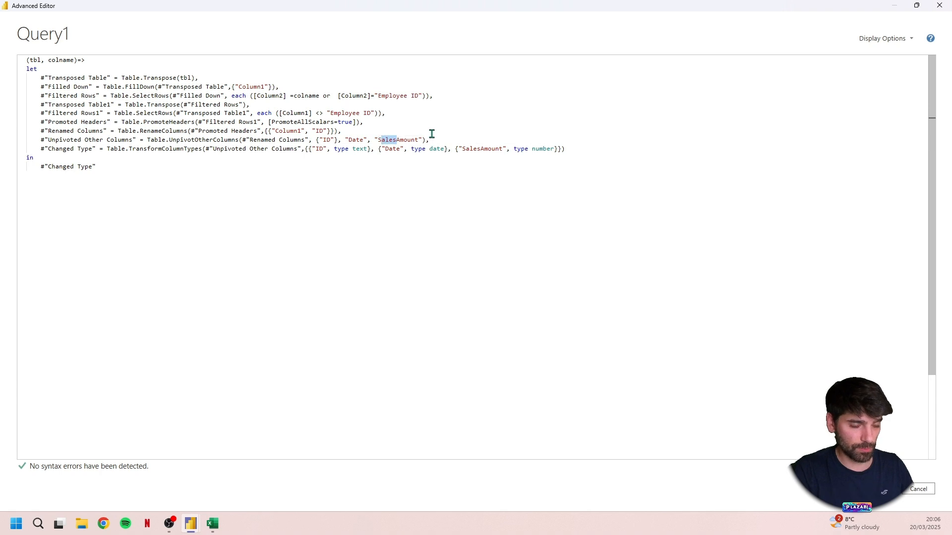
{"action": "key", "text": "BackSpace"}
{"action": "key", "text": "BackSpace"}
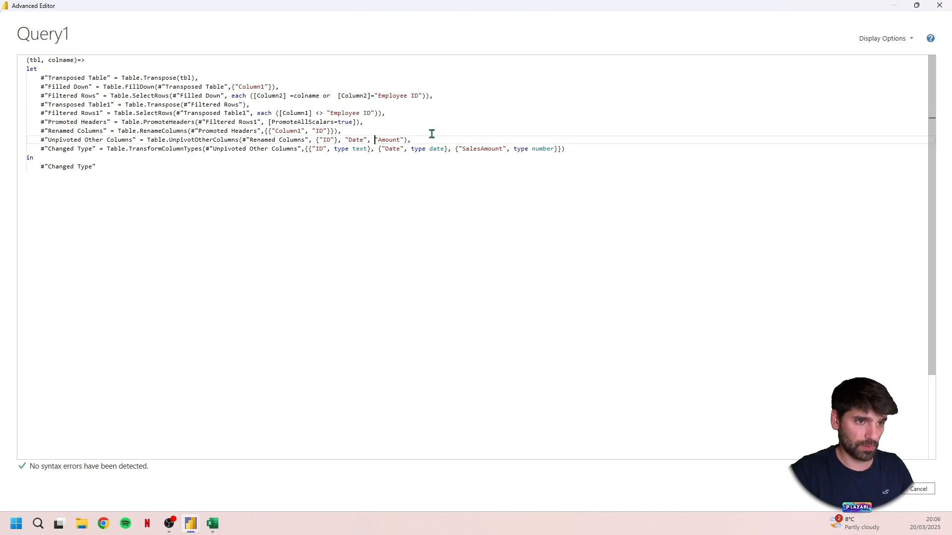
{"action": "type", "text": "colname &"}
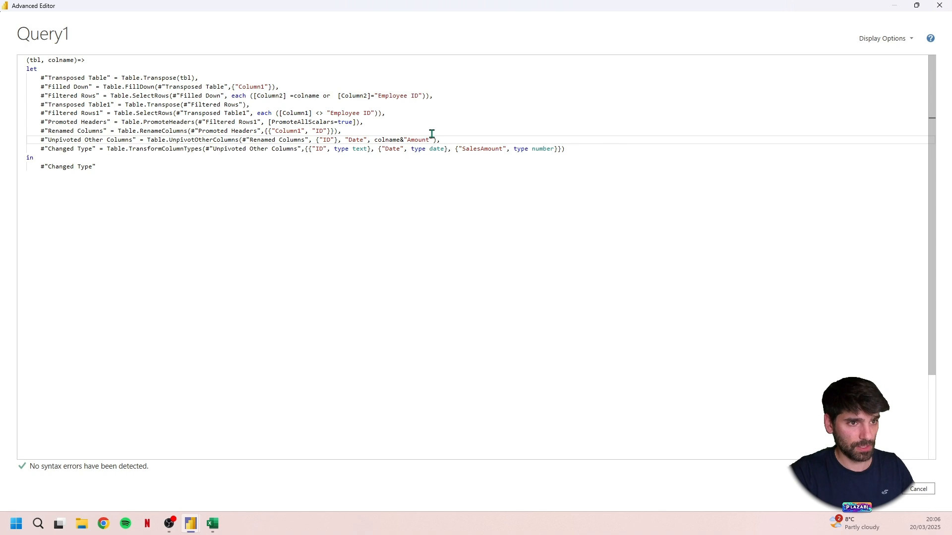
{"action": "left_click", "coordinate": [400, 141]}
{"action": "left_click", "coordinate": [428, 142]}
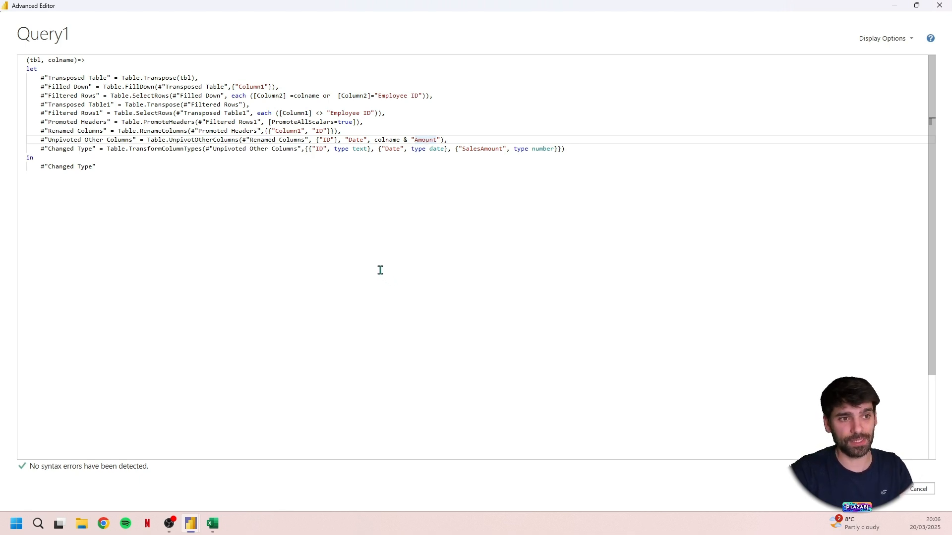
- Replace the fixed "SalesAmount" in the Changed Type step with colname & "Amount" and apply the edited function code
{"action": "left_click", "coordinate": [479, 148]}
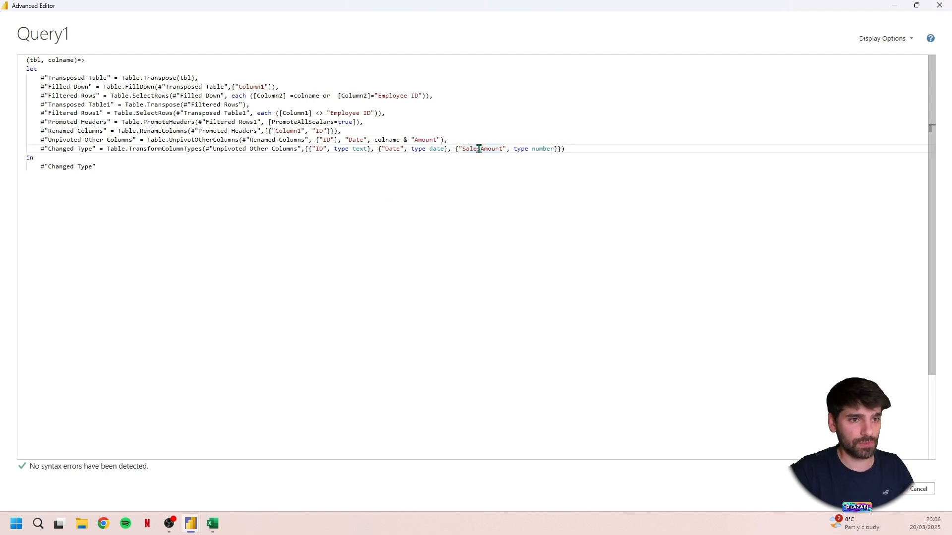
{"action": "left_click_drag", "start_coordinate": [480, 149], "coordinate": [464, 148]}
{"action": "key", "text": "BackSpace"}
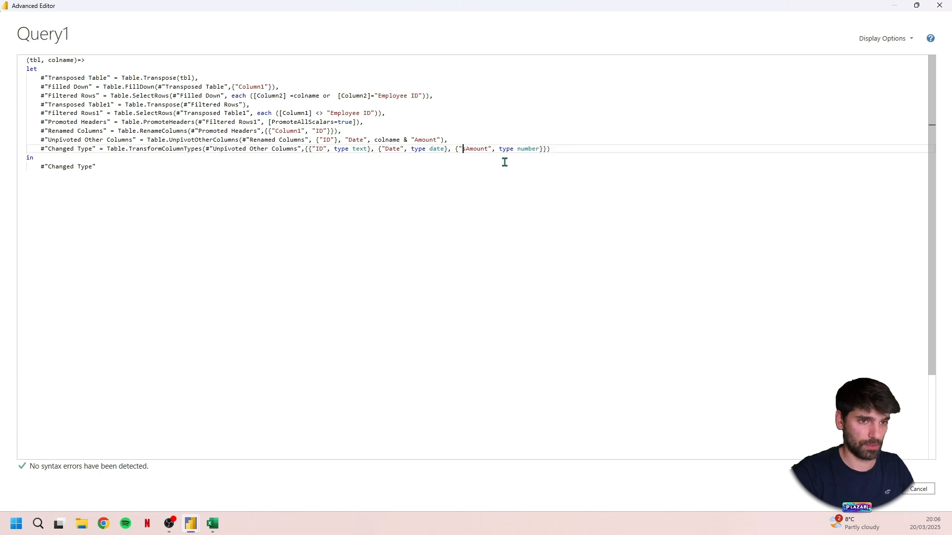
{"action": "left_click", "coordinate": [459, 149]}
{"action": "type", "text": "colname"}
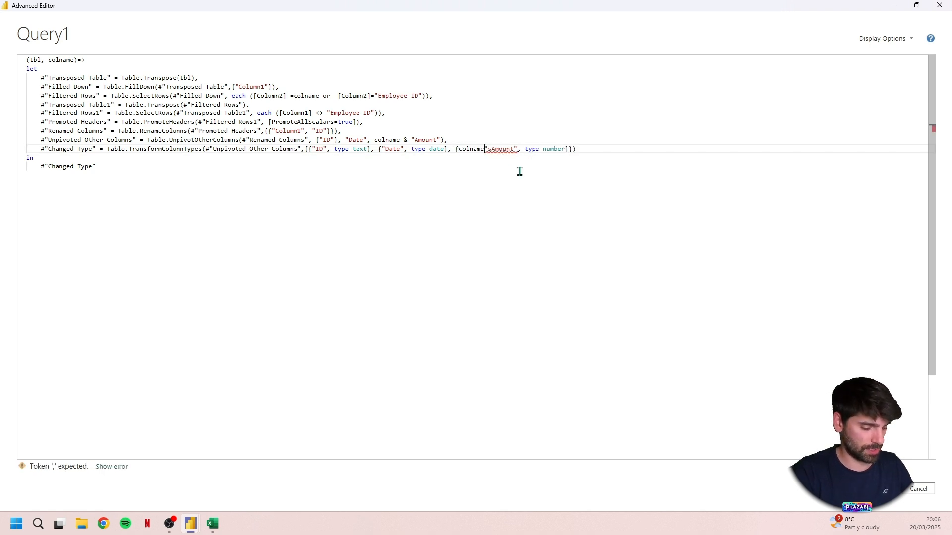
{"action": "type", "text": "&"}
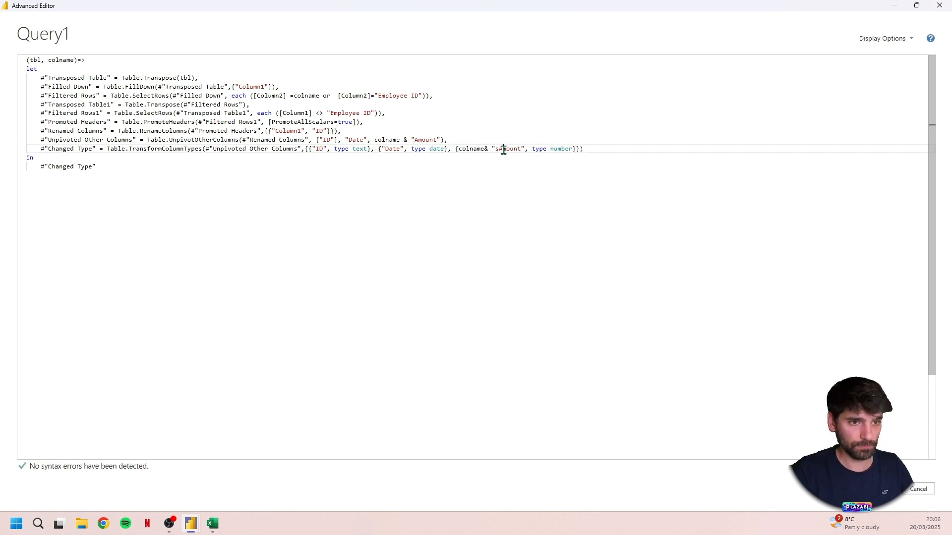
{"action": "left_click", "coordinate": [504, 149]}
{"action": "key", "text": "BackSpace"}
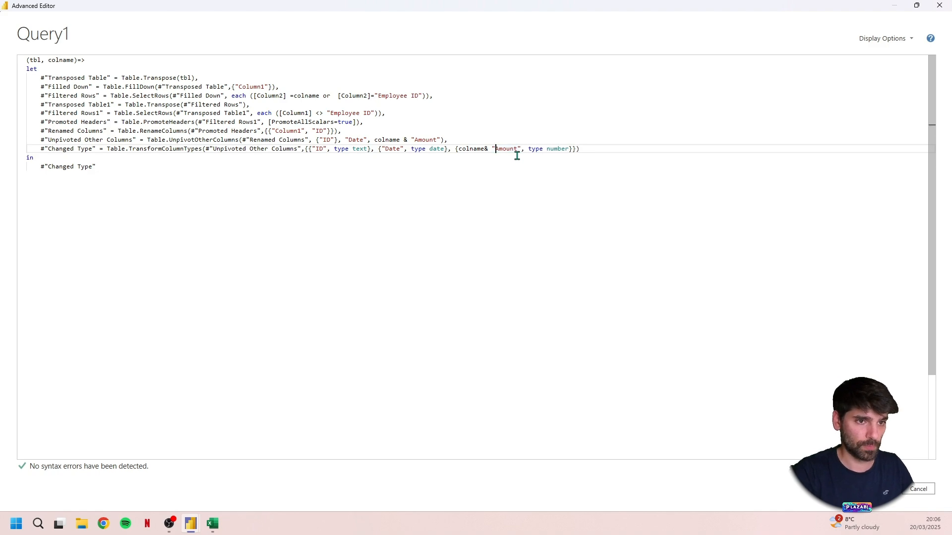
{"action": "left_click", "coordinate": [466, 205]}
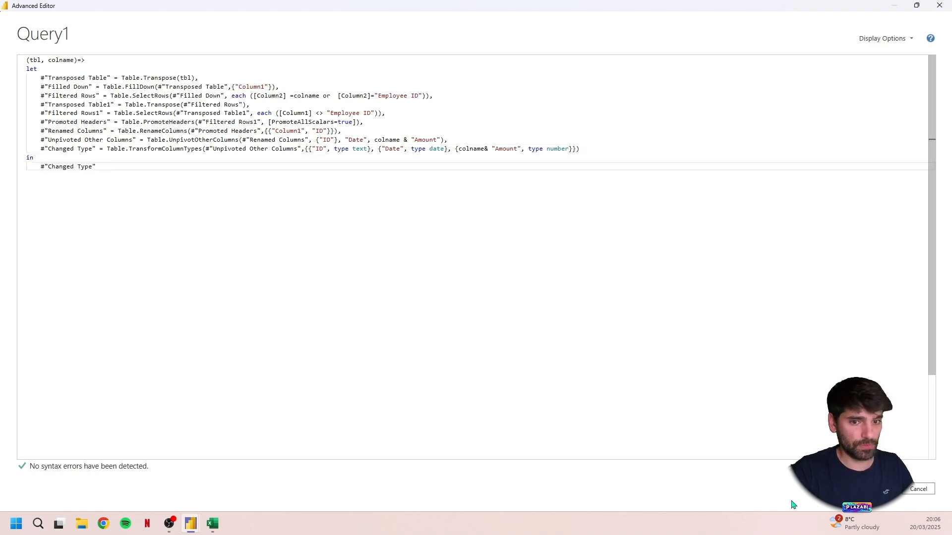
{"action": "left_click", "coordinate": [878, 489]}
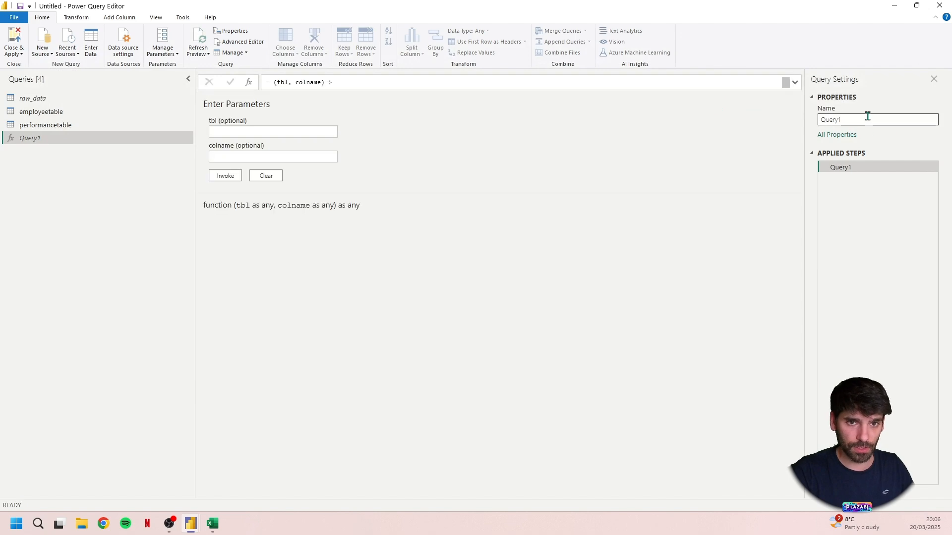
- Rename the function query as fx_performance
{"action": "double_click", "coordinate": [848, 120]}
{"action": "type", "text": "fx_performance"}
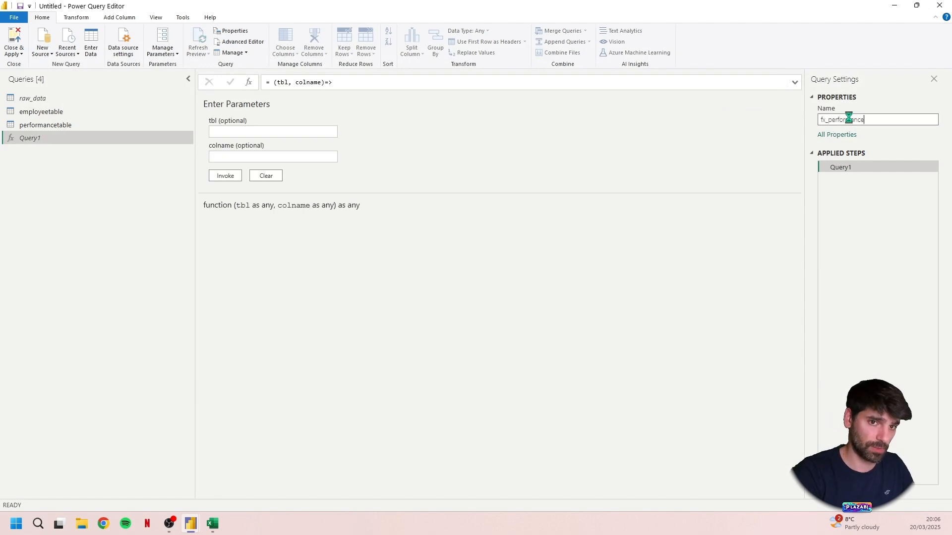
{"action": "key", "text": "Return"}
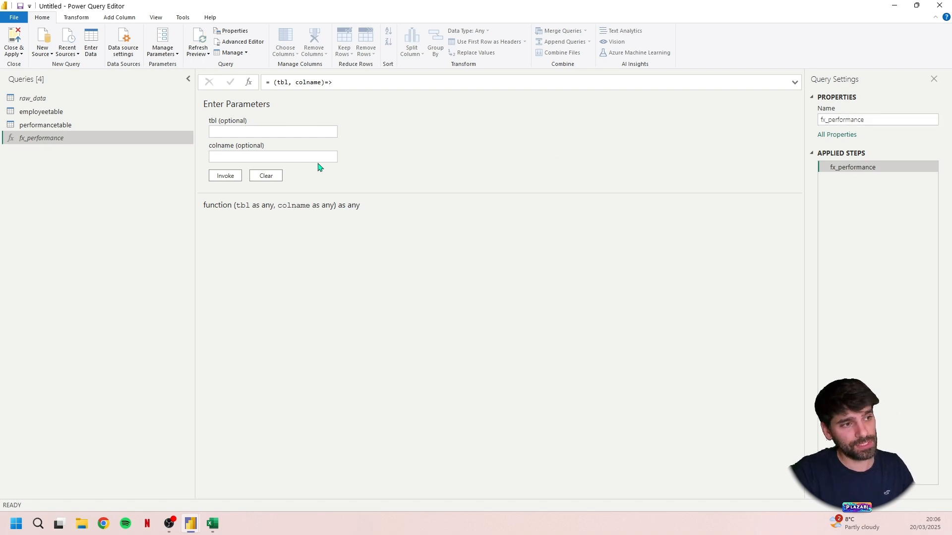
{"action": "left_click", "coordinate": [263, 158]}
{"action": "left_click", "coordinate": [258, 131]}
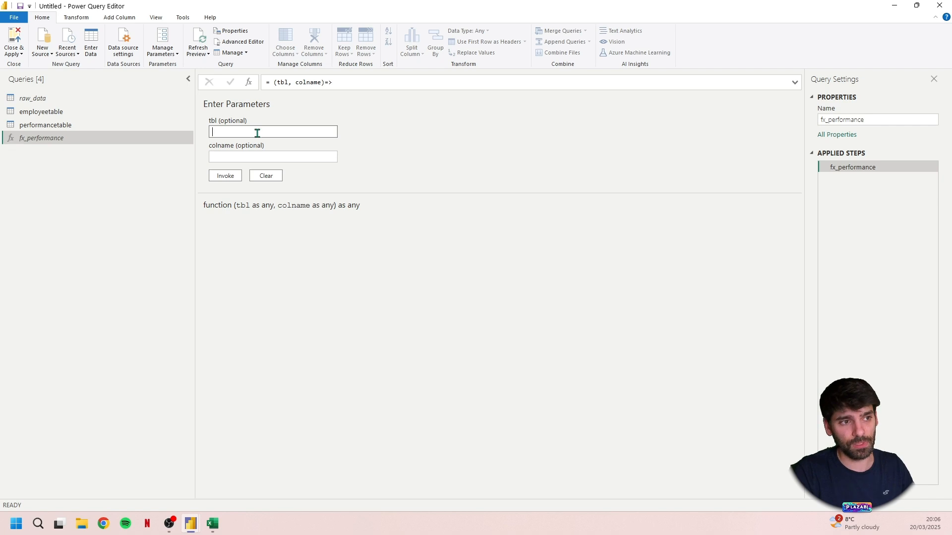
{"action": "left_click", "coordinate": [253, 157]}
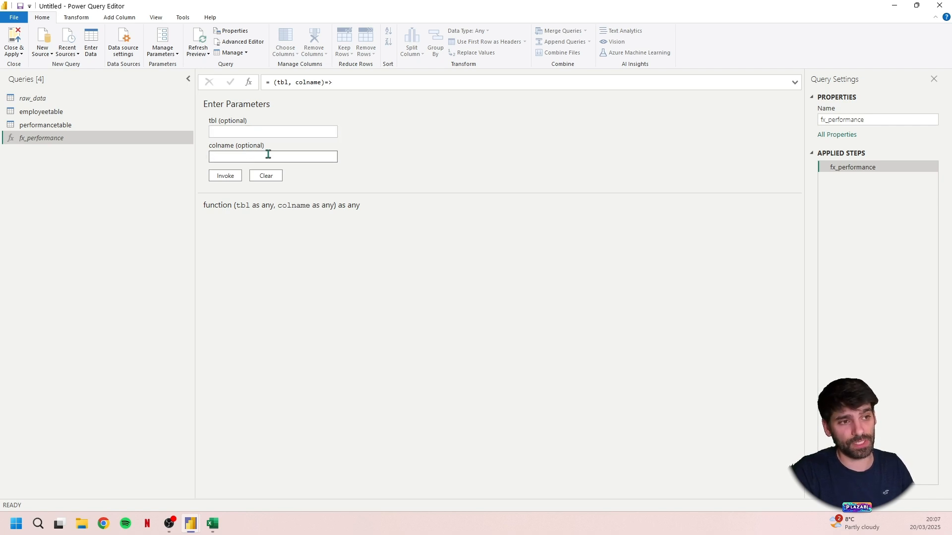
{"action": "left_click", "coordinate": [86, 164]}
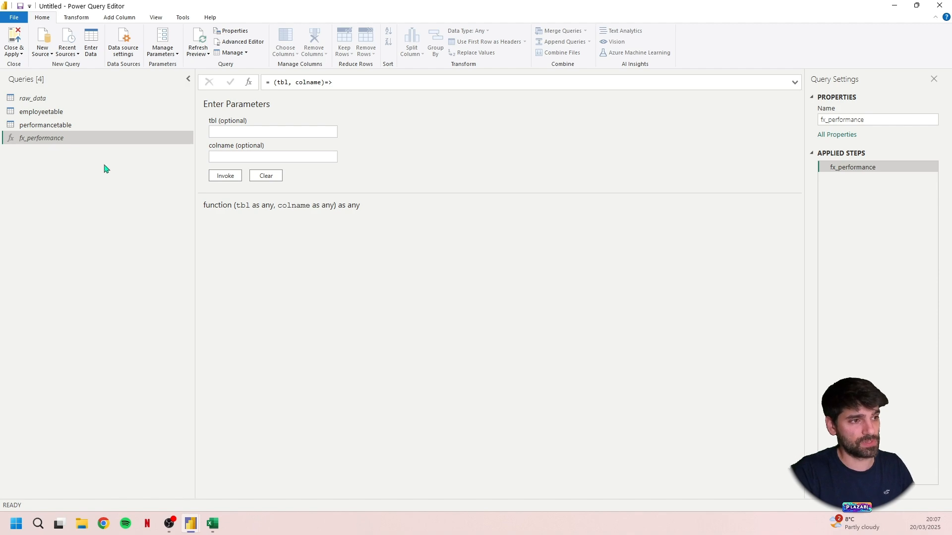
- Delete the Transposed Table step and every step after it from the performancetable query
{"action": "left_click", "coordinate": [50, 126]}
{"action": "left_click", "coordinate": [851, 190]}
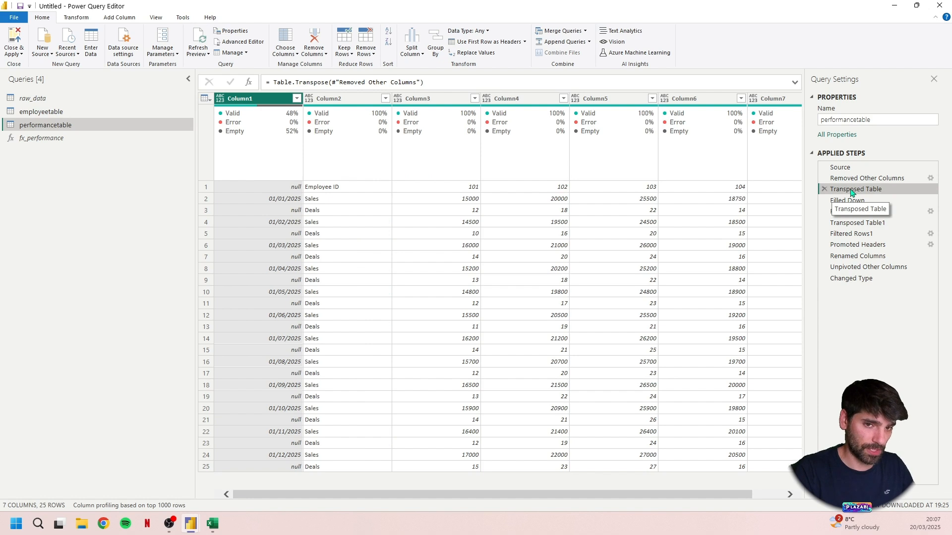
{"action": "right_click", "coordinate": [850, 190]}
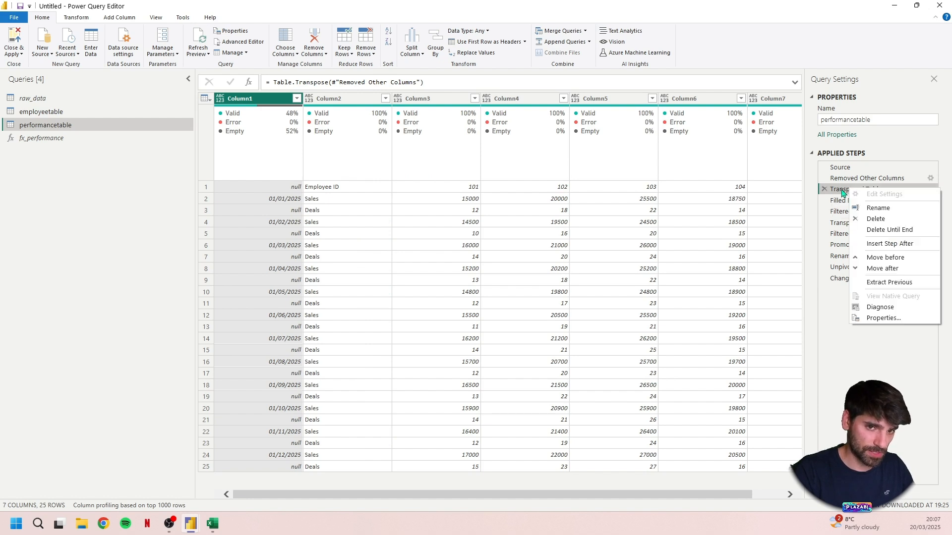
{"action": "left_click", "coordinate": [884, 230]}
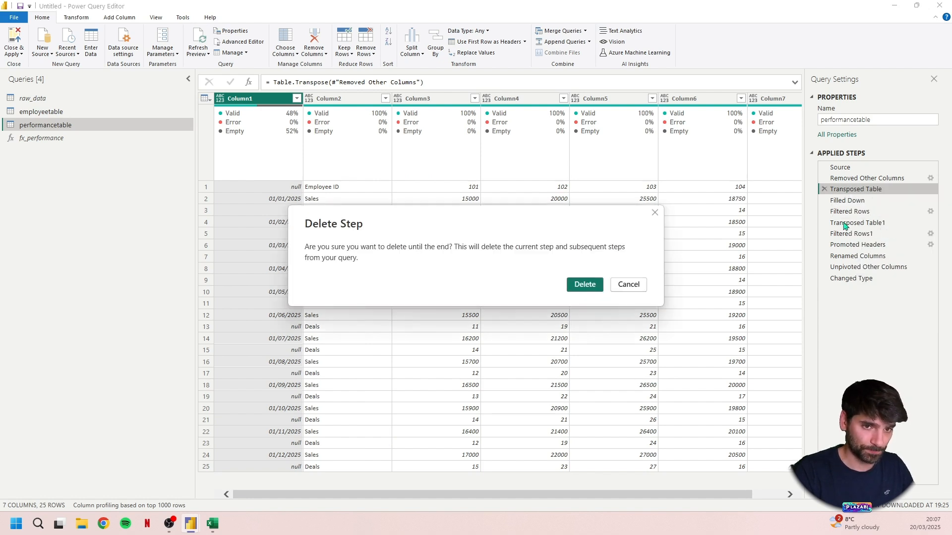
{"action": "left_click", "coordinate": [583, 284]}
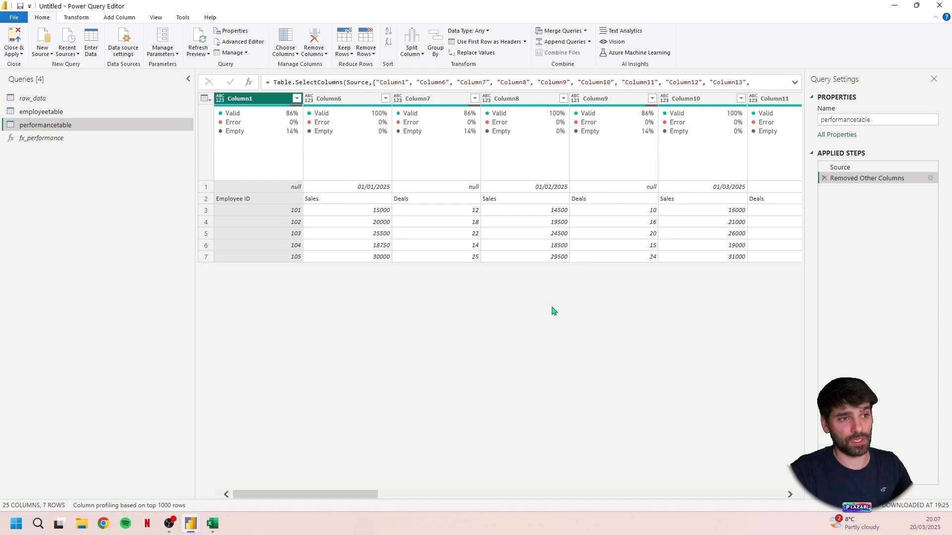
- Add a custom step to performancetable with the formula fx_performance(#"Removed Other Columns","Sales")
{"action": "left_click", "coordinate": [248, 82]}
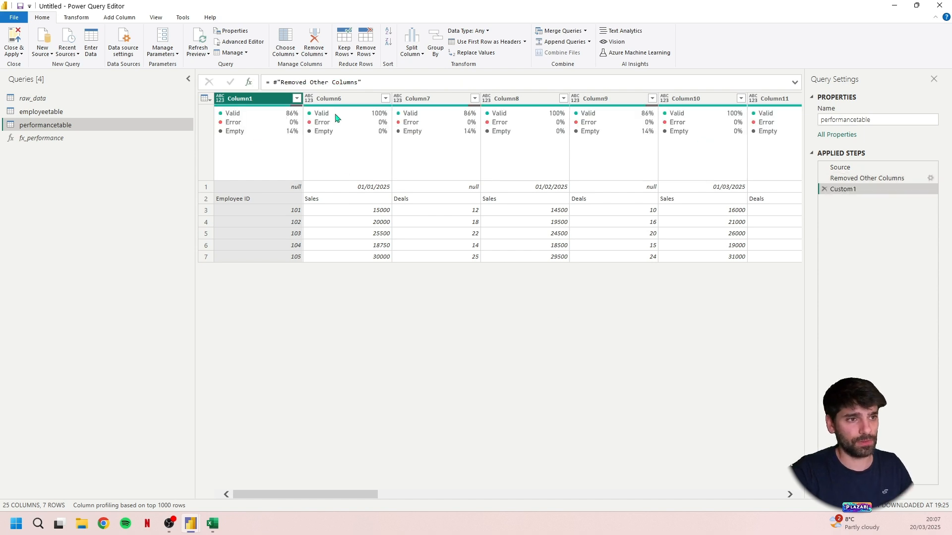
{"action": "left_click", "coordinate": [270, 82]}
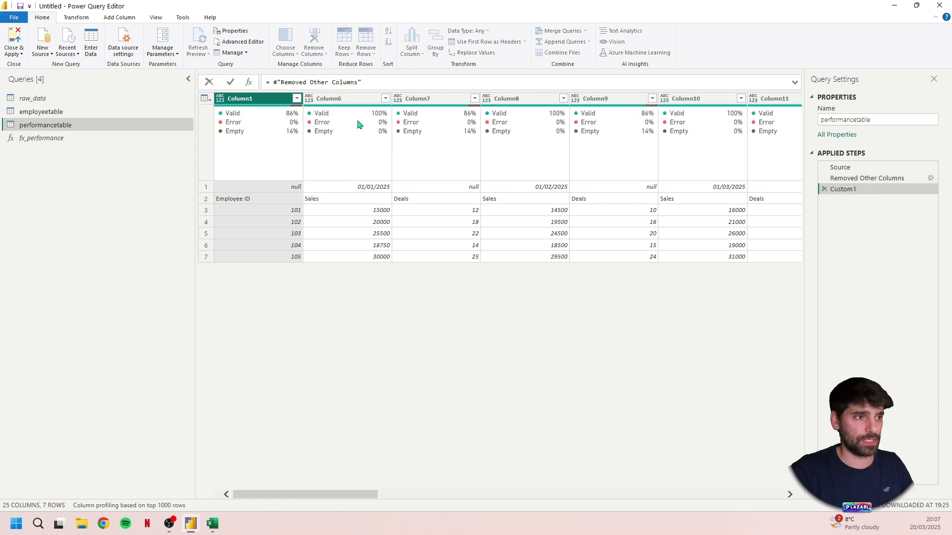
{"action": "type", "text": "fx"}
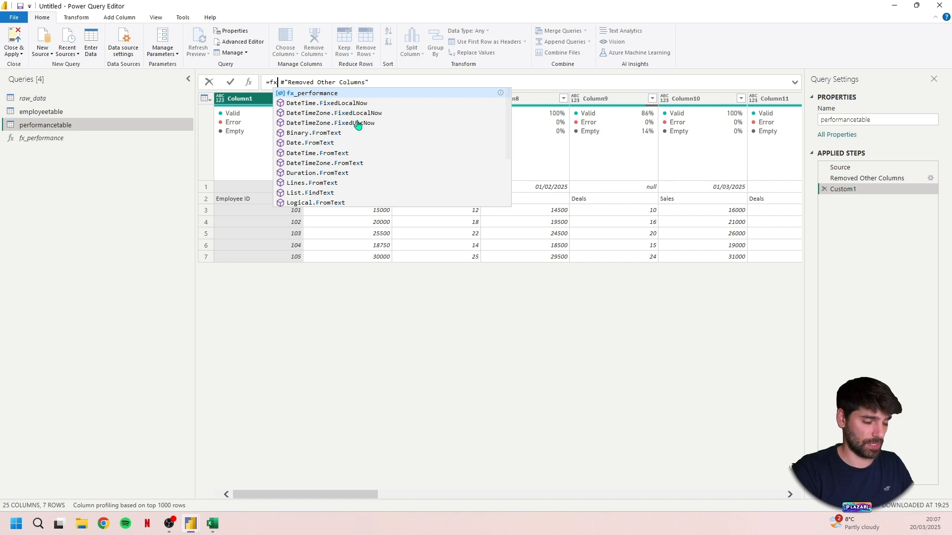
{"action": "key", "text": "Tab"}
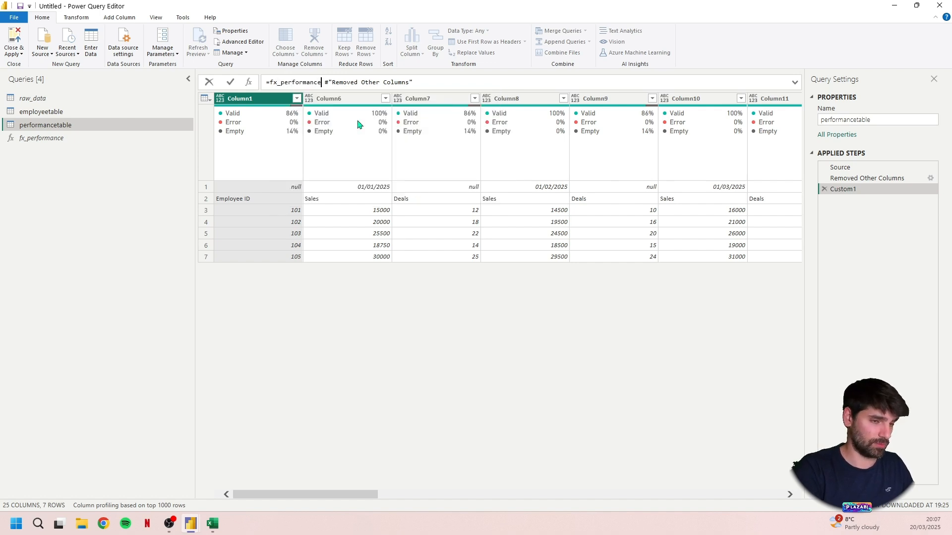
{"action": "type", "text": "("}
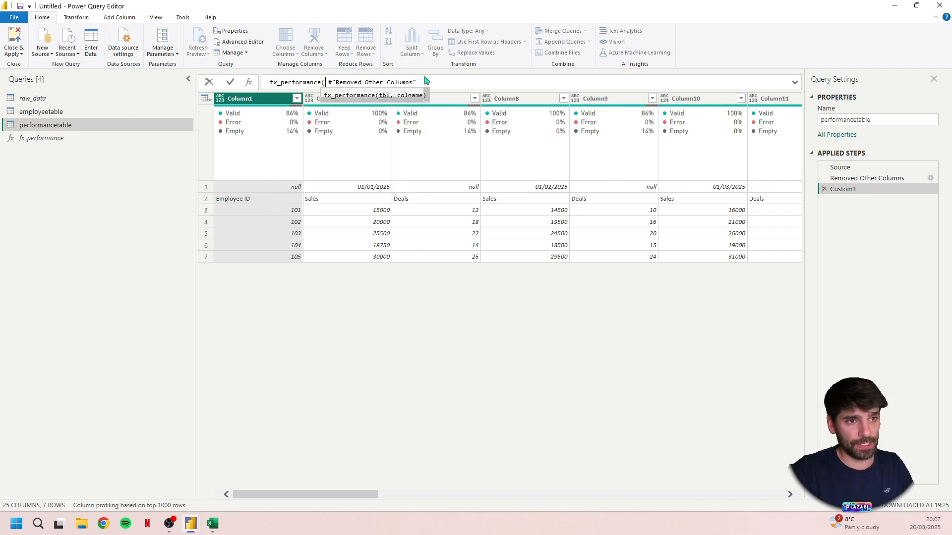
{"action": "left_click", "coordinate": [426, 82]}
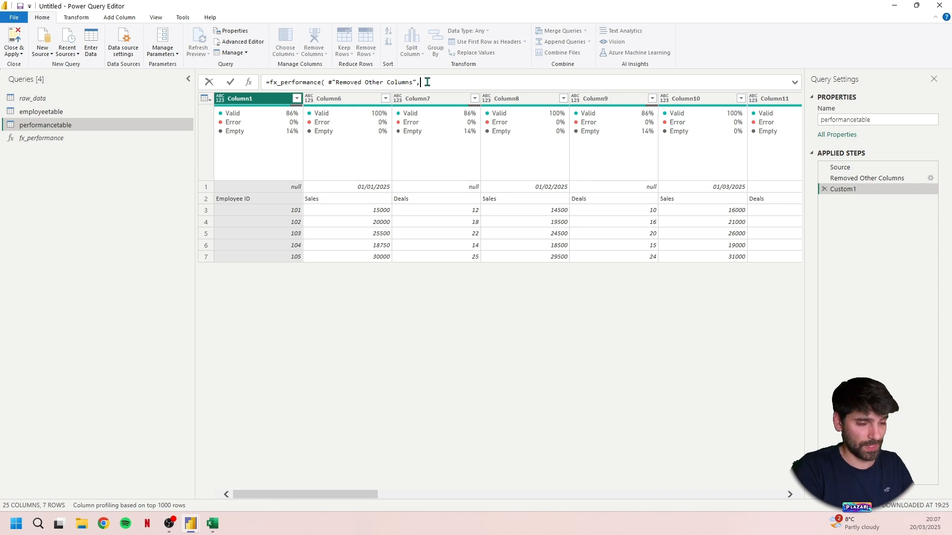
{"action": "type", "text": "Columns\","}
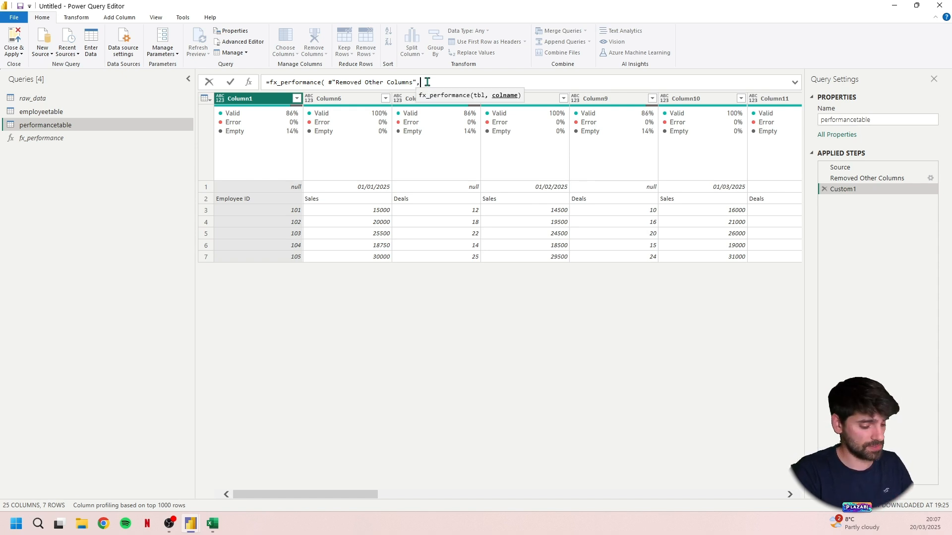
{"action": "type", "text": "\"S"}
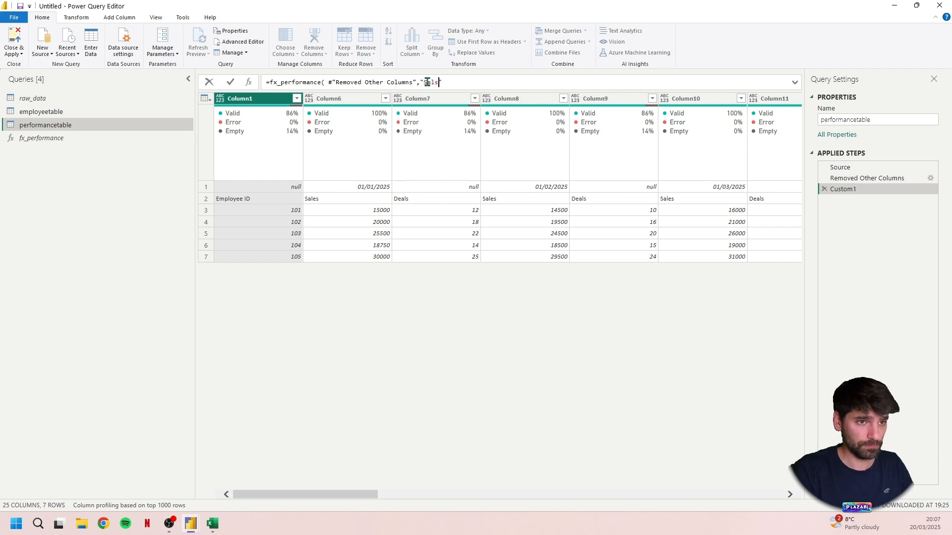
{"action": "type", "text": "ales\")"}
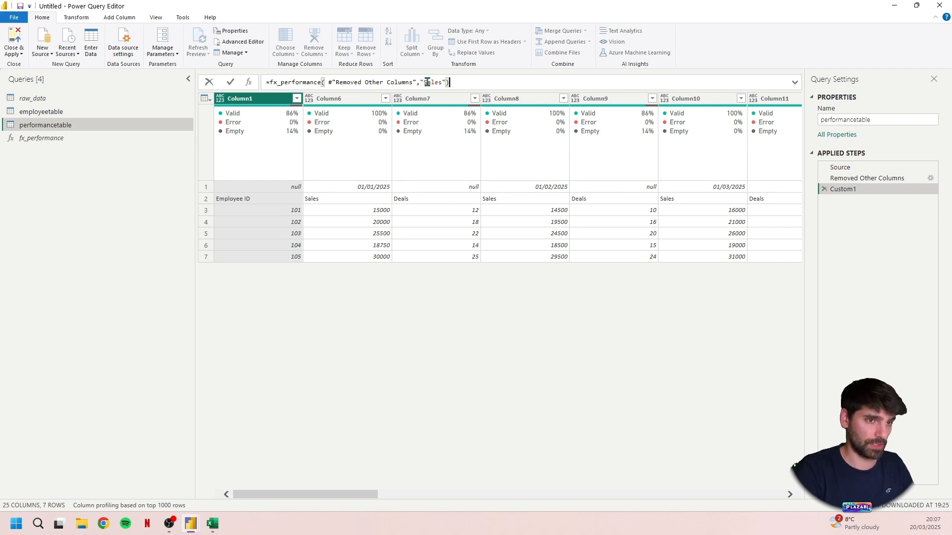
{"action": "key", "text": "Return"}
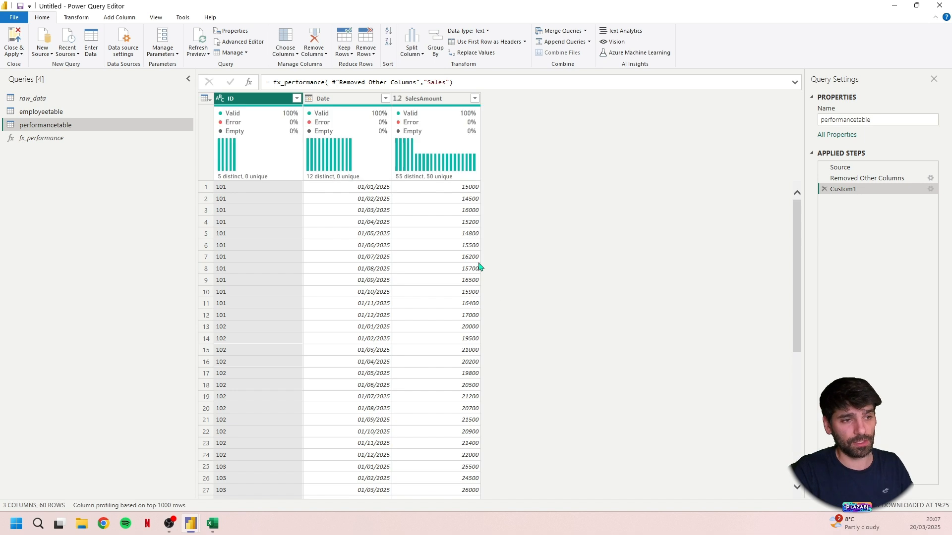
- Rename the new custom step as Sales
{"action": "right_click", "coordinate": [843, 190]}
{"action": "left_click", "coordinate": [872, 207]}
{"action": "type", "text": "S"}
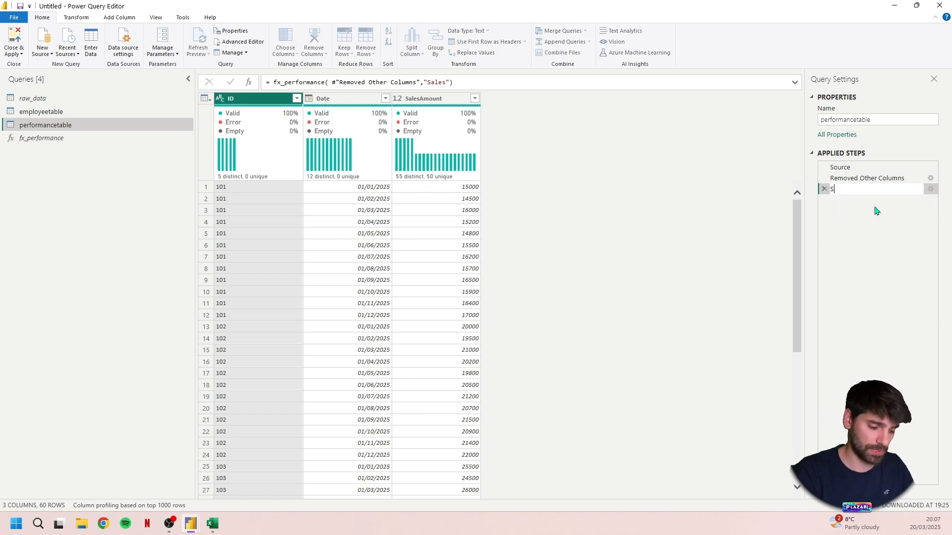
{"action": "type", "text": "ales"}
{"action": "key", "text": "Return"}
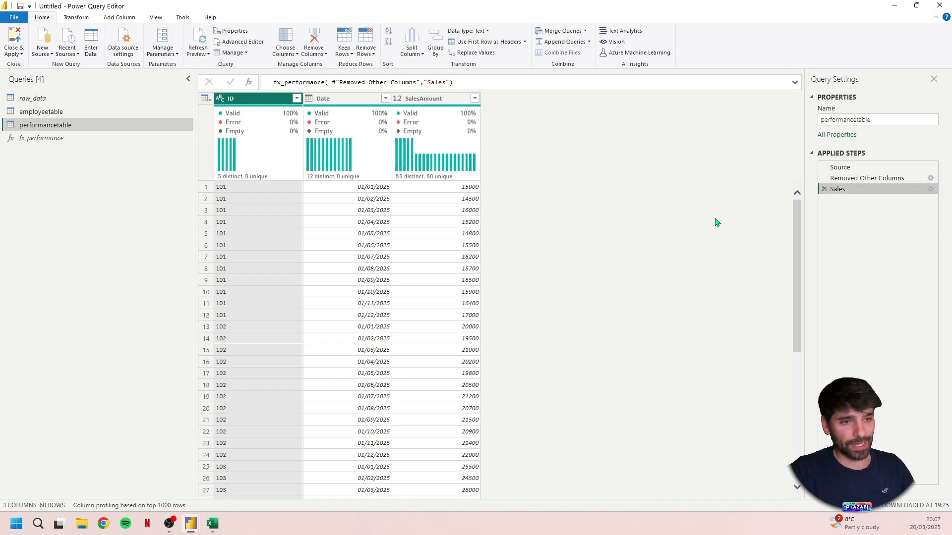
- Add another custom step after Sales and make it reference #"Removed Other Columns"
{"action": "left_click", "coordinate": [249, 82]}
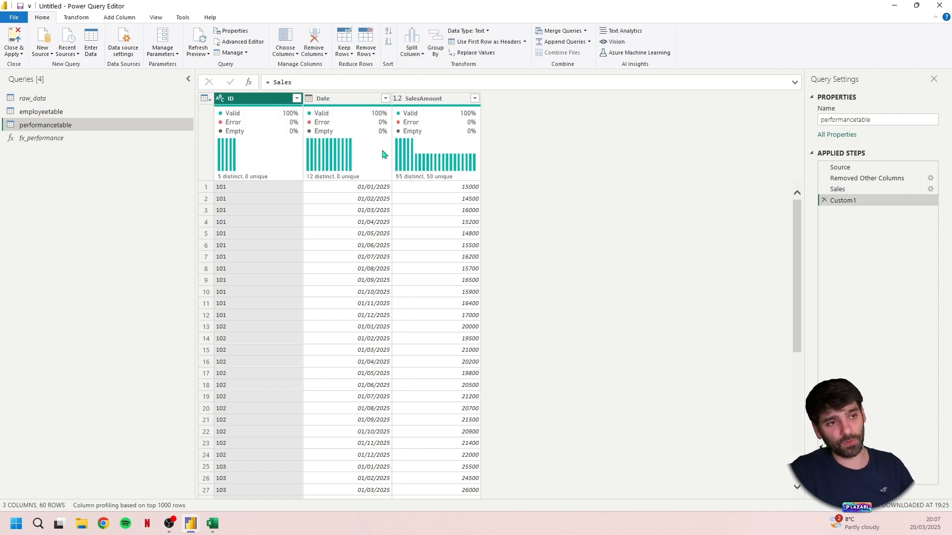
{"action": "double_click", "coordinate": [287, 83]}
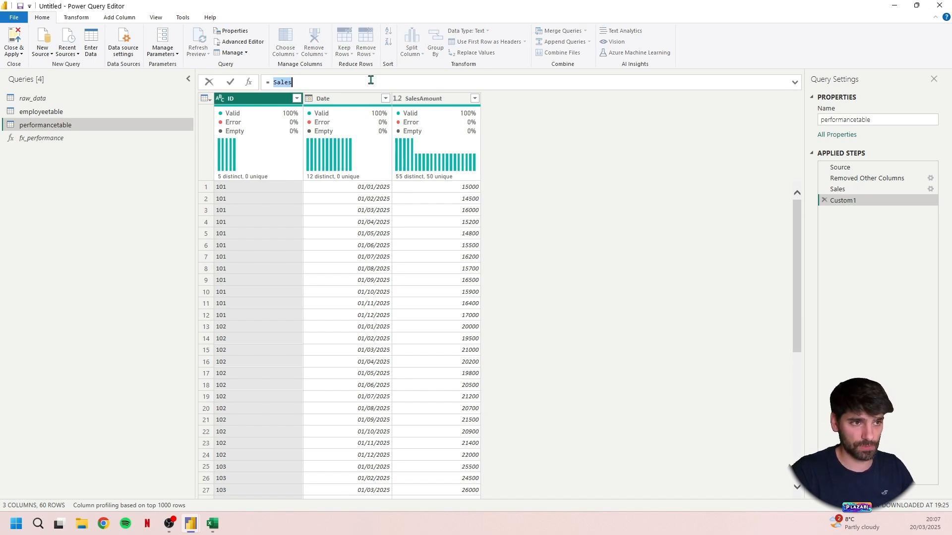
{"action": "type", "text": "#\"Removed Other Columns\""}
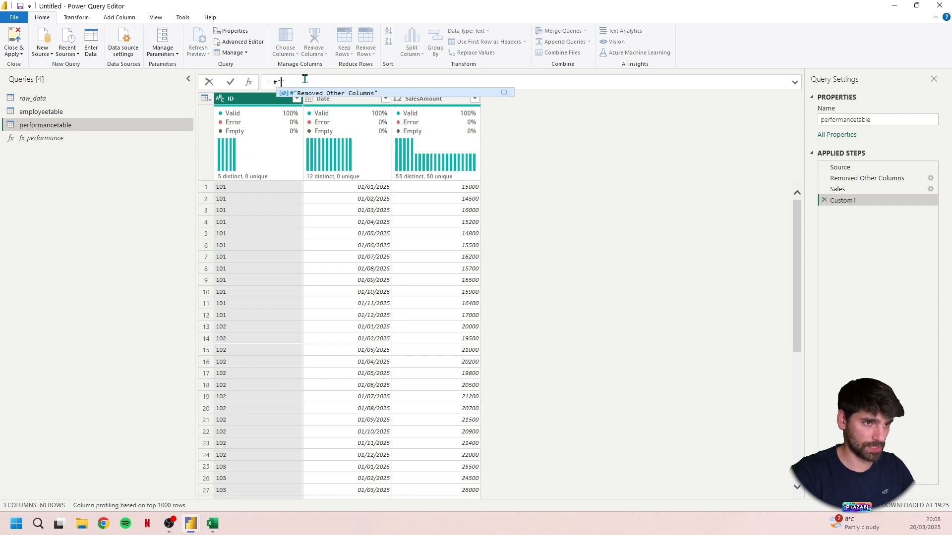
{"action": "key", "text": "Return"}
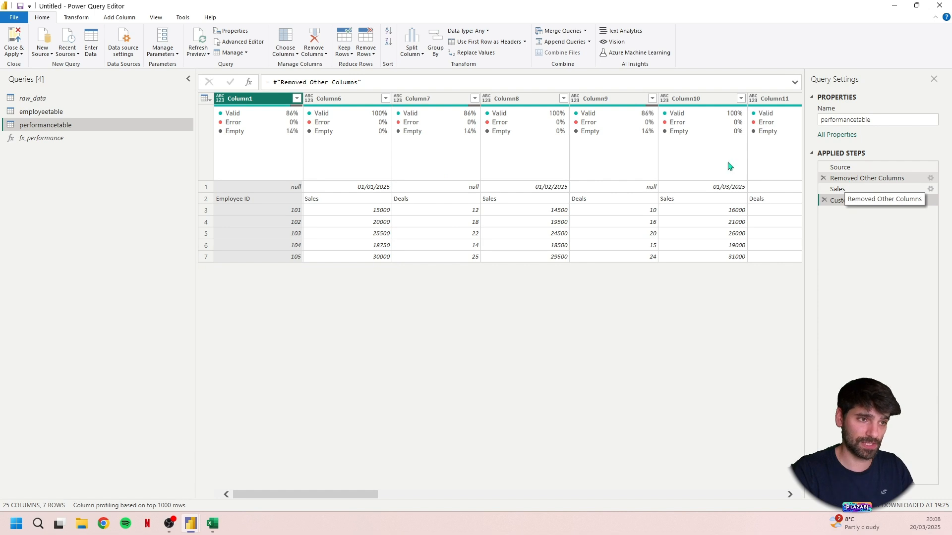
- Change the newest custom step's formula to fx_performance( #"Removed Other Columns","Deals")
{"action": "left_click", "coordinate": [272, 83]}
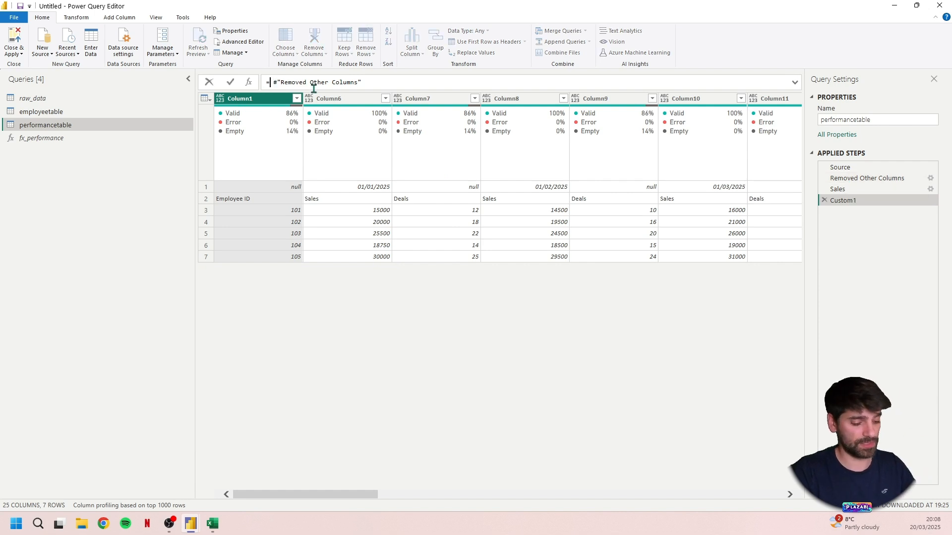
{"action": "type", "text": "fx_performance"}
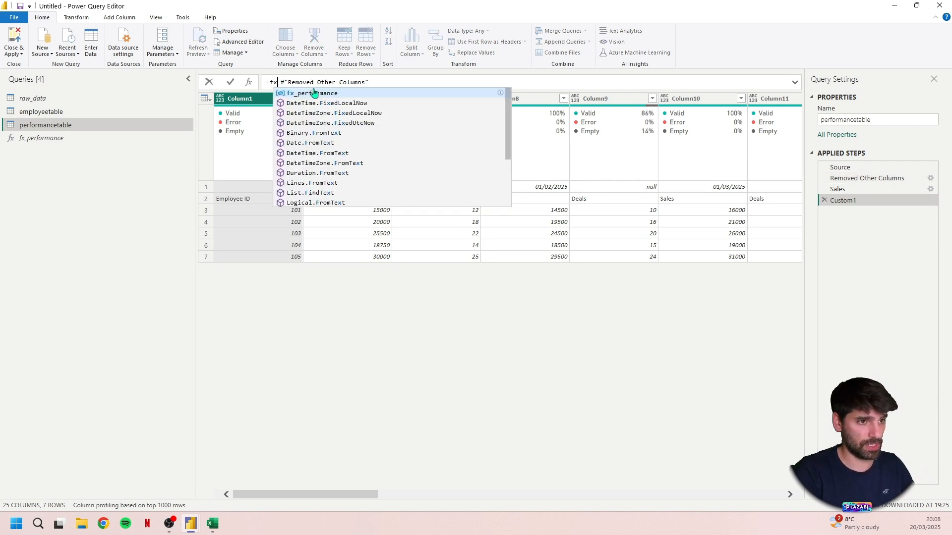
{"action": "type", "text": "("}
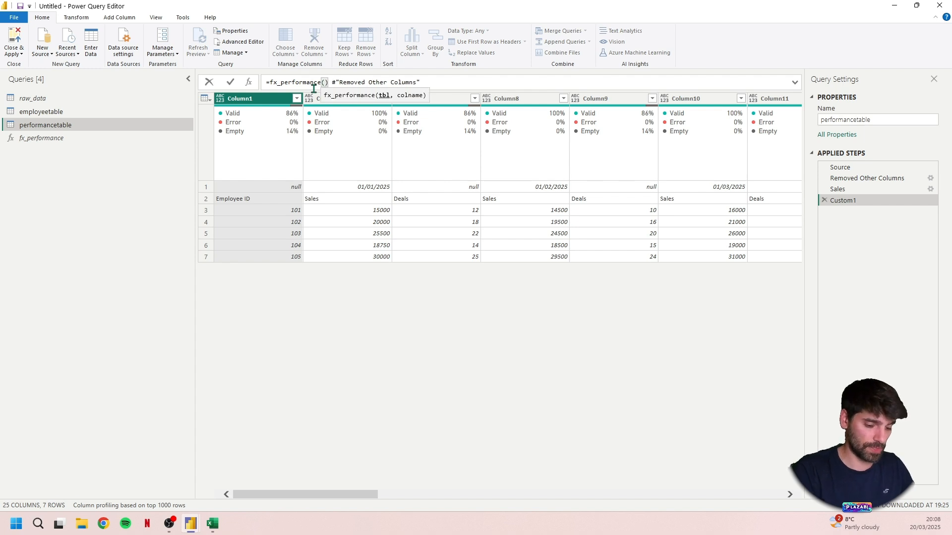
{"action": "key", "text": "Delete"}
{"action": "left_click", "coordinate": [419, 82]}
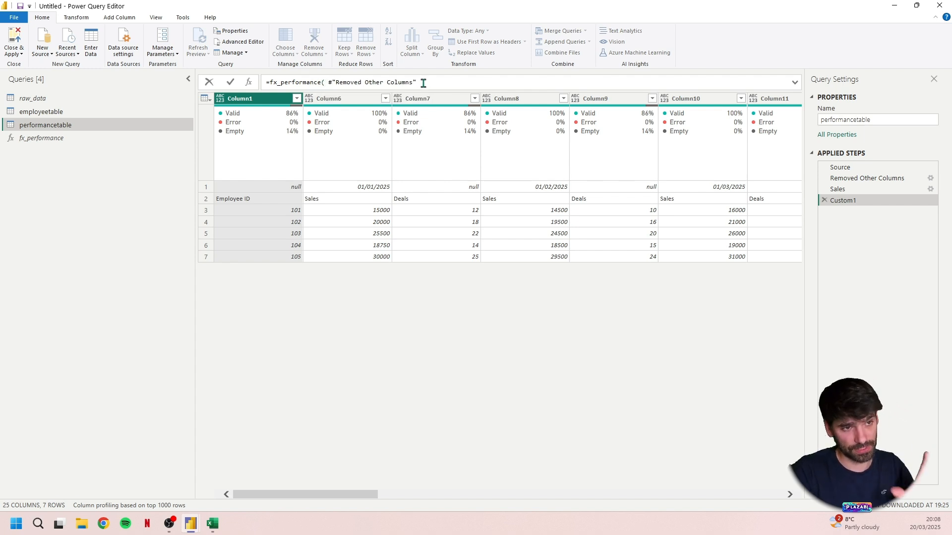
{"action": "type", "text": ",\"Dea"}
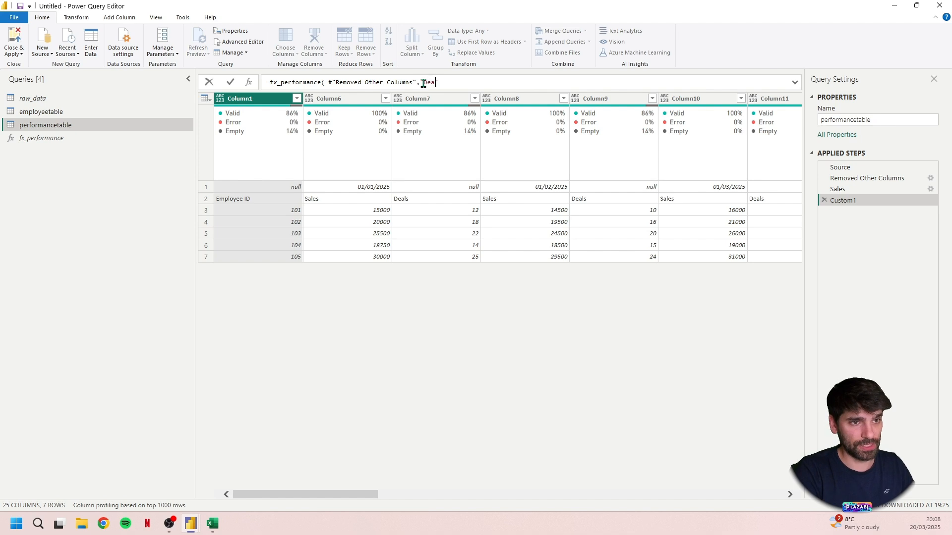
{"action": "type", "text": "ls\")"}
{"action": "key", "text": "Return"}
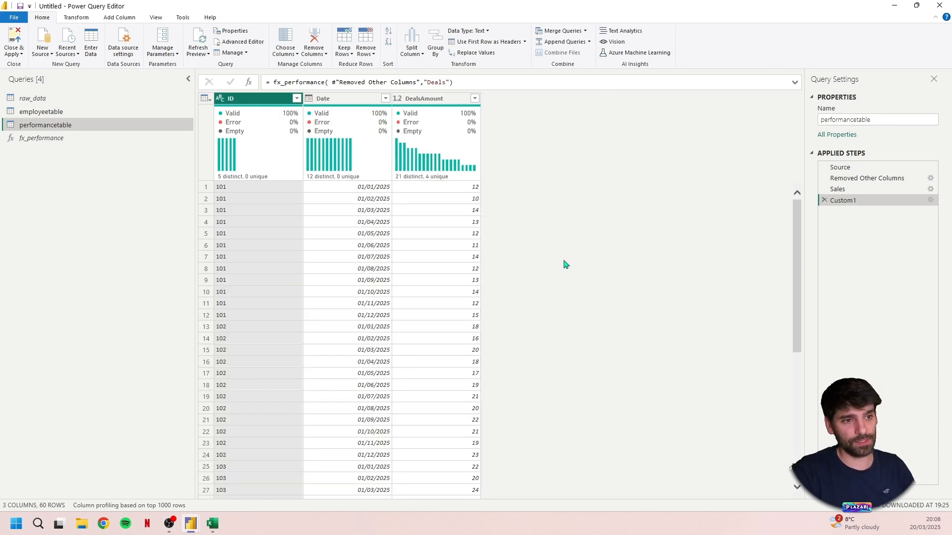
{"action": "scroll", "coordinate": [565, 253], "scroll_direction": "down", "scroll_amount": 8}
{"action": "scroll", "coordinate": [567, 254], "scroll_direction": "up", "scroll_amount": 8}
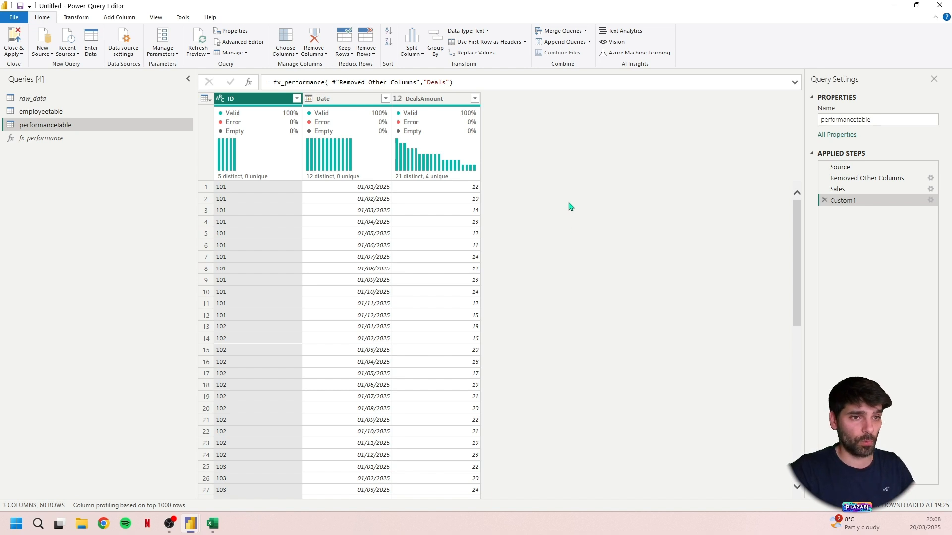
- Merge performancetable with itself on the ID and Date columns using a Left Outer join, and preview the first nested table
{"action": "left_click", "coordinate": [564, 32]}
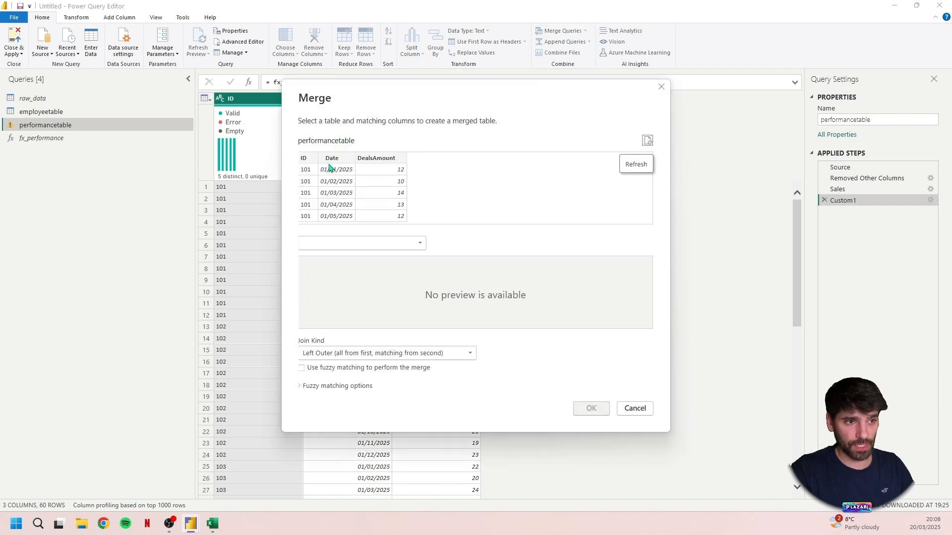
{"action": "left_click", "coordinate": [382, 243]}
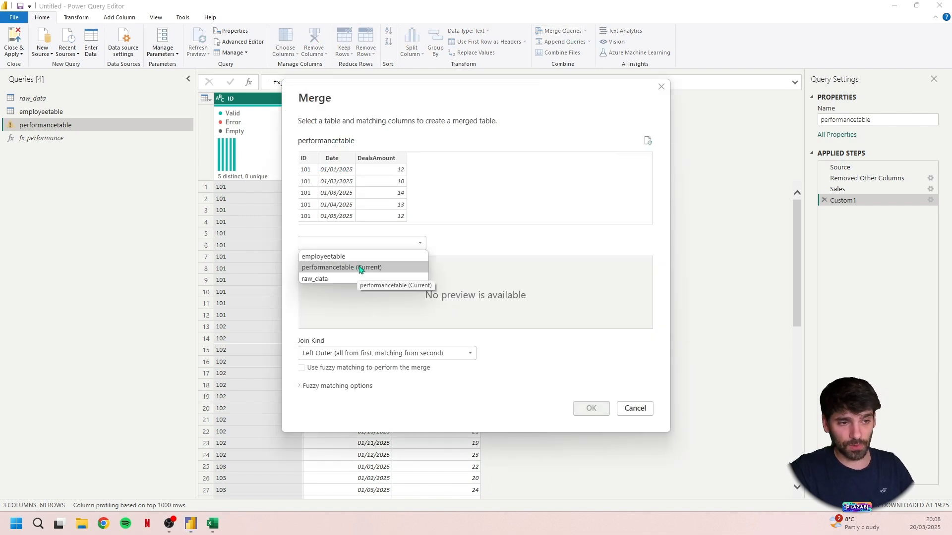
{"action": "left_click", "coordinate": [359, 269]}
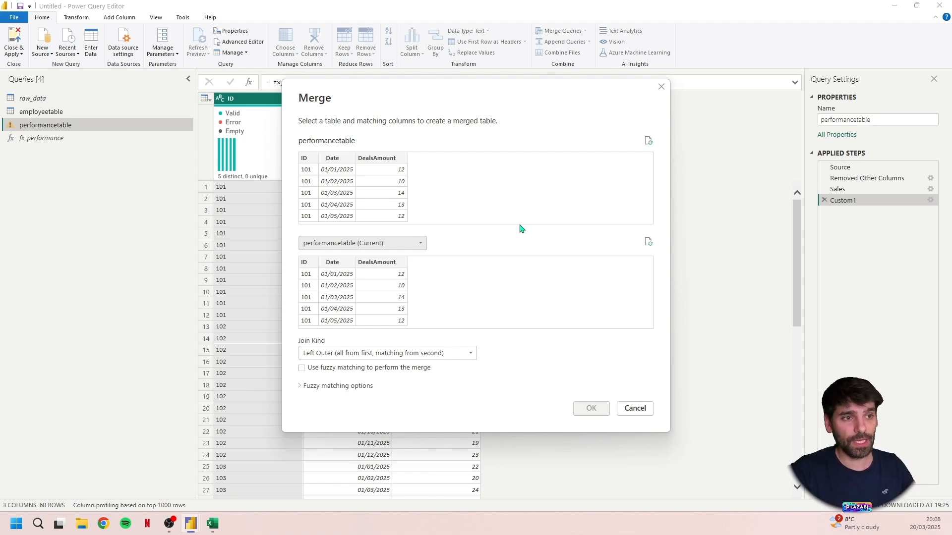
{"action": "key", "text": "ctrl"}
{"action": "left_click", "coordinate": [310, 163]}
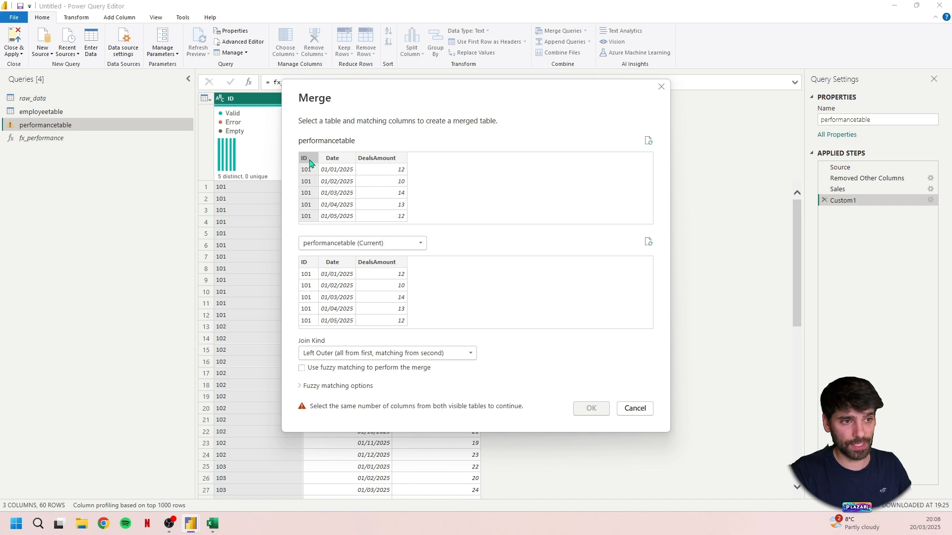
{"action": "left_click", "coordinate": [336, 162], "text": "ctrl"}
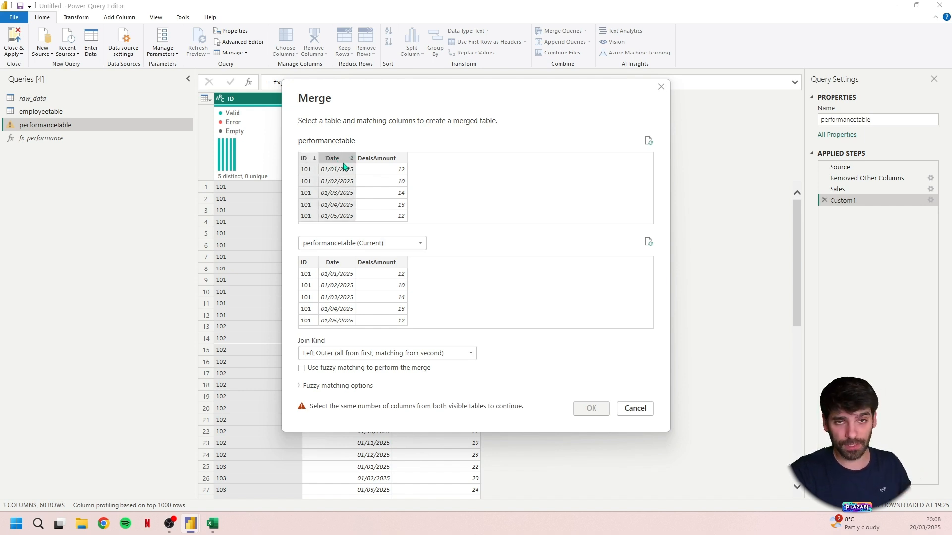
{"action": "left_click", "coordinate": [310, 267]}
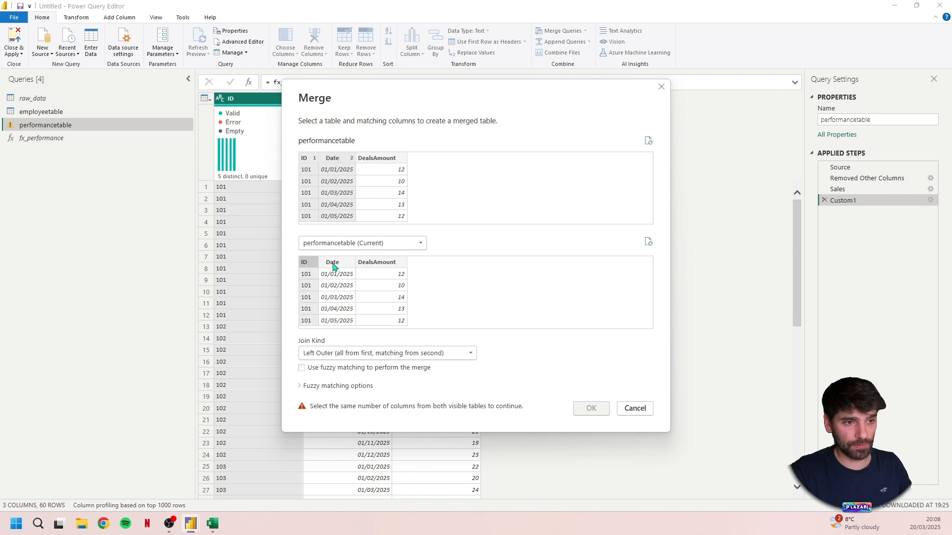
{"action": "left_click", "coordinate": [331, 266], "text": "ctrl"}
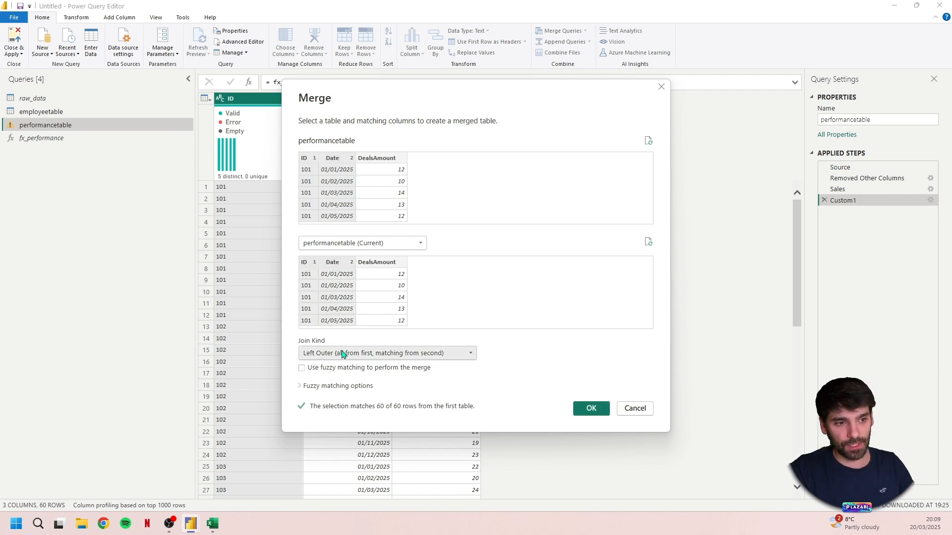
{"action": "left_click", "coordinate": [584, 415]}
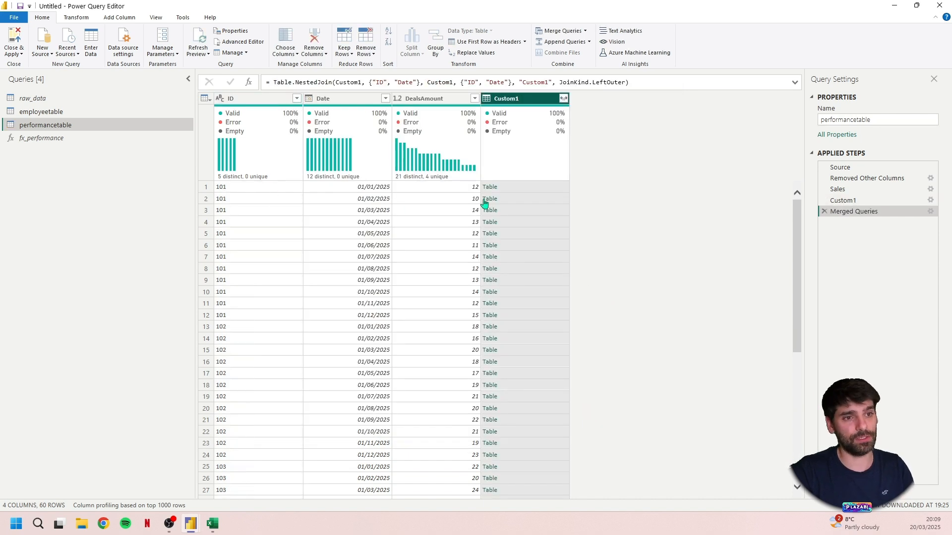
{"action": "left_click", "coordinate": [524, 190]}
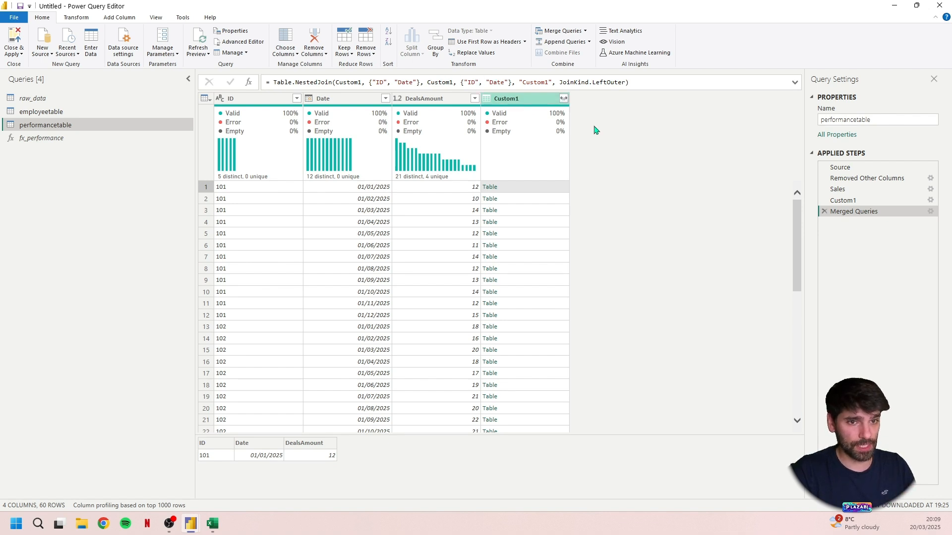
- Rename the Custom1 step as Deals
{"action": "left_click", "coordinate": [843, 200]}
{"action": "right_click", "coordinate": [845, 205]}
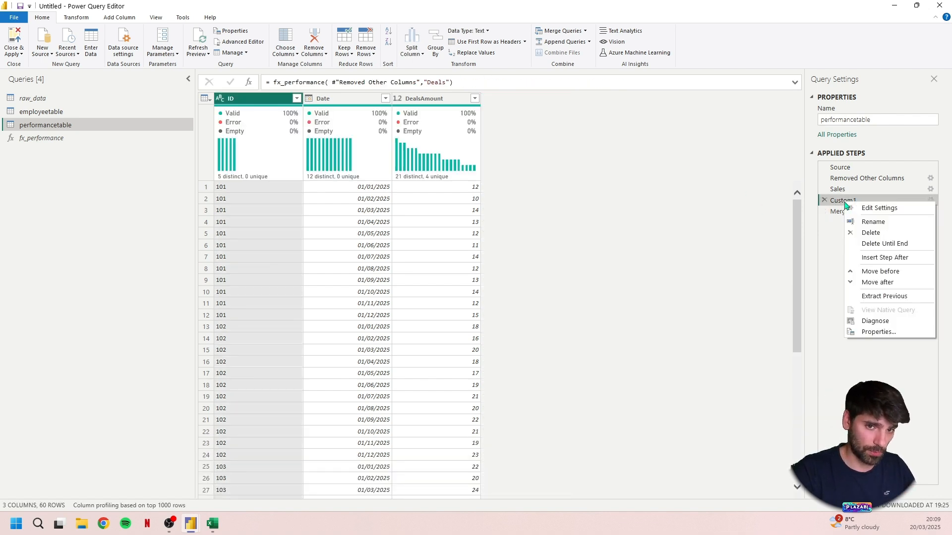
{"action": "left_click", "coordinate": [880, 223]}
{"action": "type", "text": "Deal"}
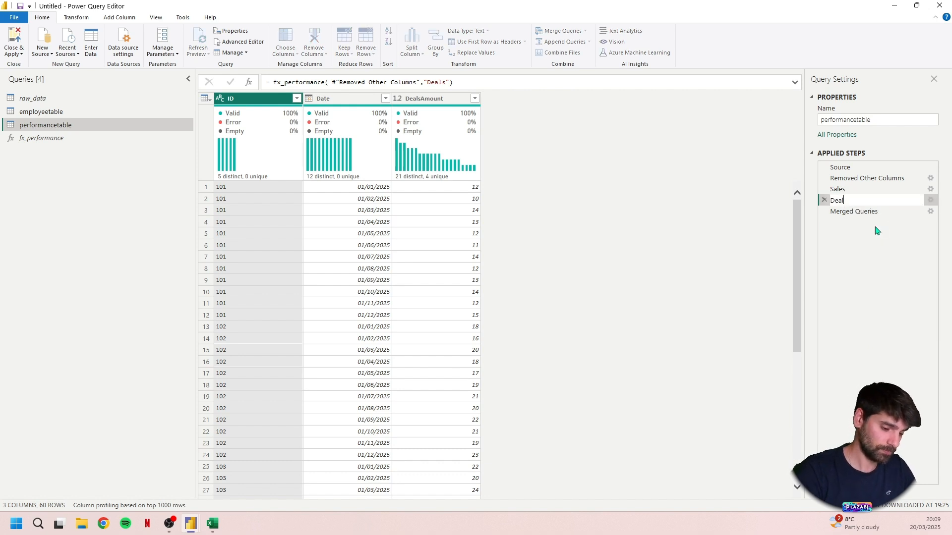
{"action": "type", "text": "s"}
{"action": "key", "text": "Return"}
- Edit the Merged Queries formula to join Deals with Sales and name the nested column Details, and preview its first table
{"action": "left_click", "coordinate": [854, 212]}
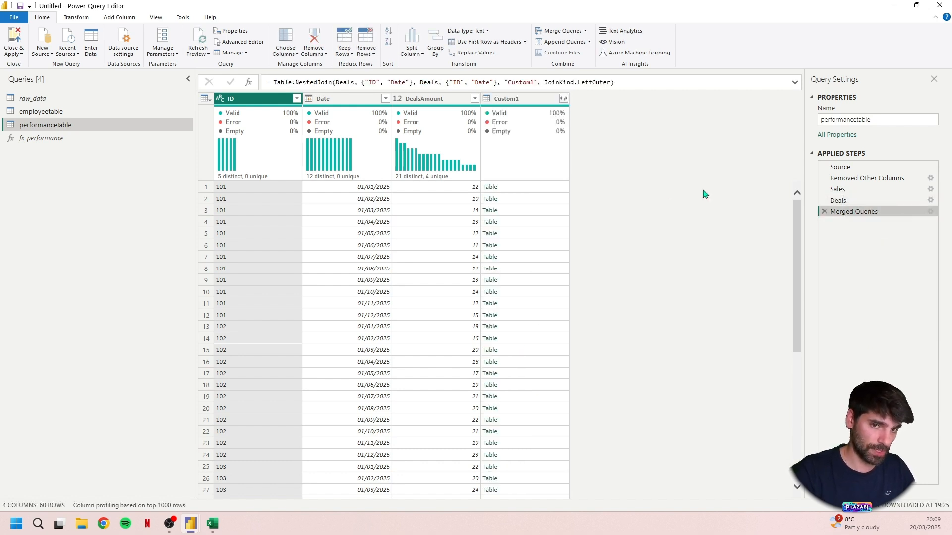
{"action": "double_click", "coordinate": [352, 82]}
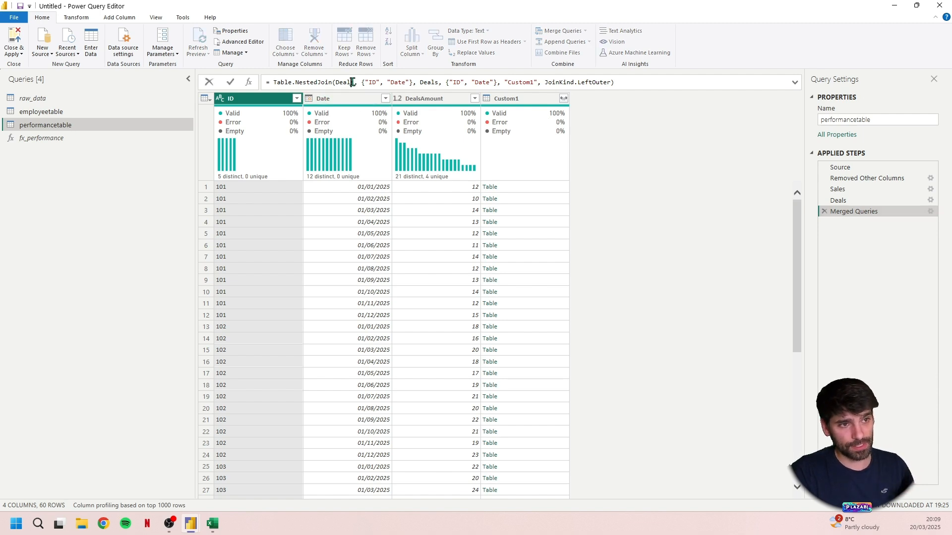
{"action": "double_click", "coordinate": [429, 82]}
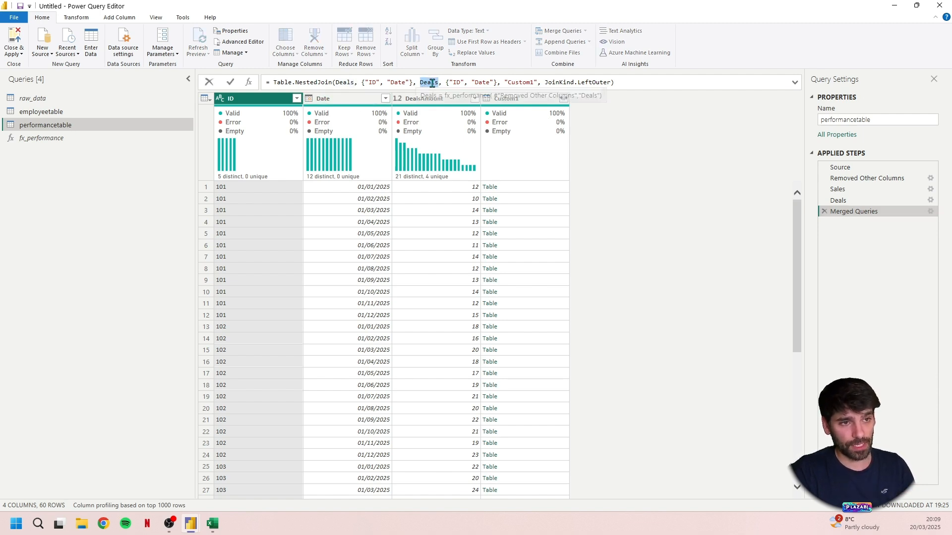
{"action": "type", "text": "Sales"}
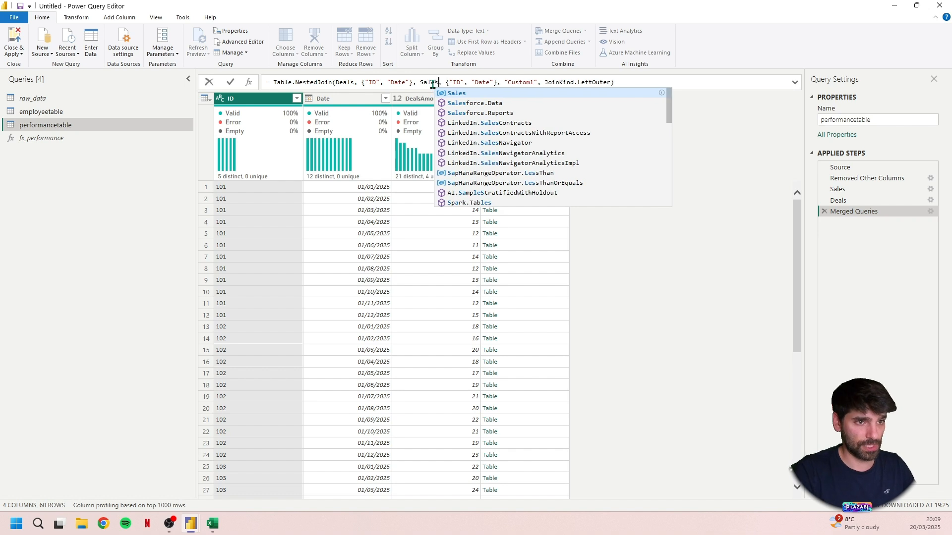
{"action": "double_click", "coordinate": [526, 82]}
{"action": "type", "text": "Details"}
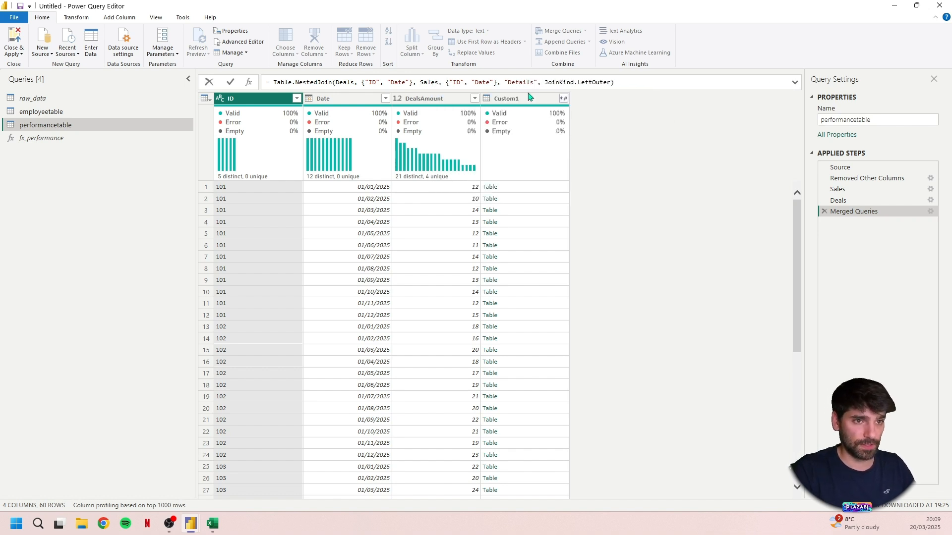
{"action": "key", "text": "Return"}
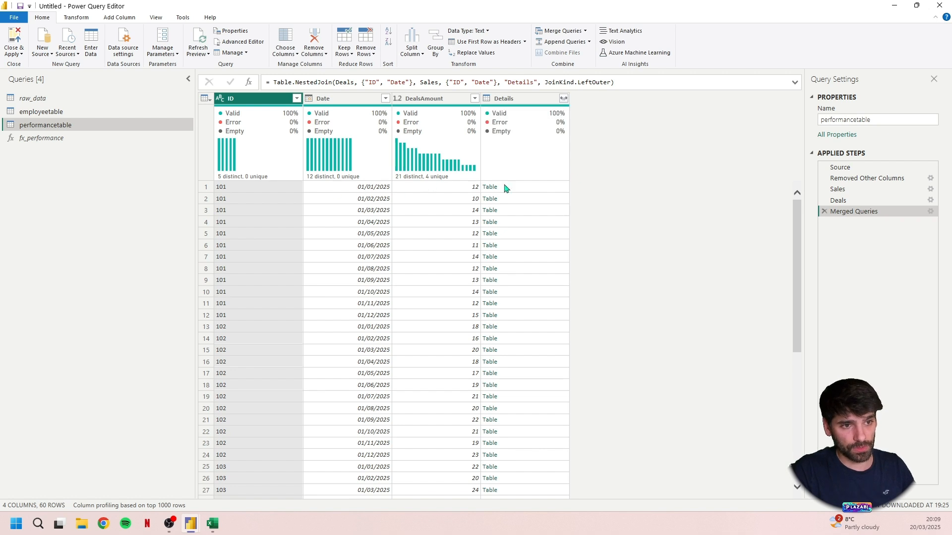
{"action": "left_click", "coordinate": [545, 188]}
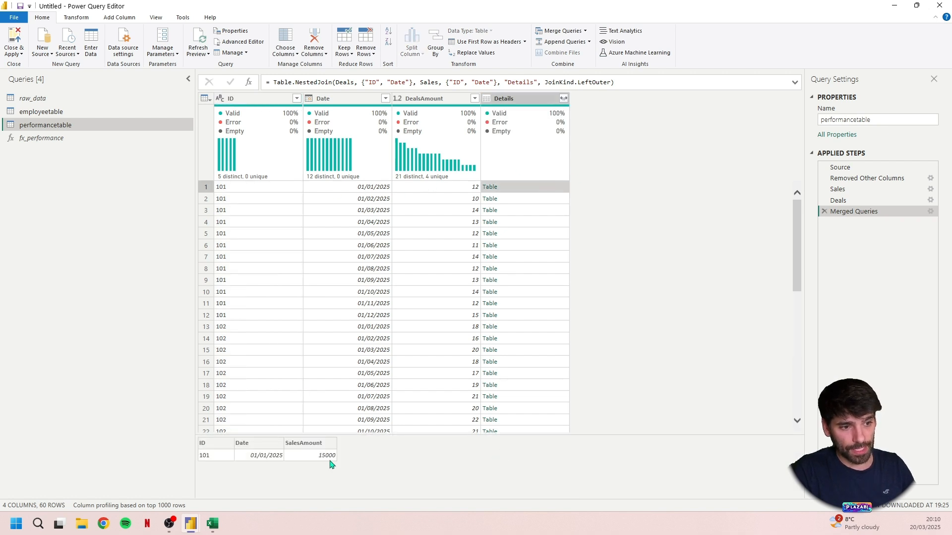
- Expand only SalesAmount from the Details column, without using the original column name as prefix
{"action": "left_click", "coordinate": [548, 154]}
{"action": "left_click", "coordinate": [563, 98]}
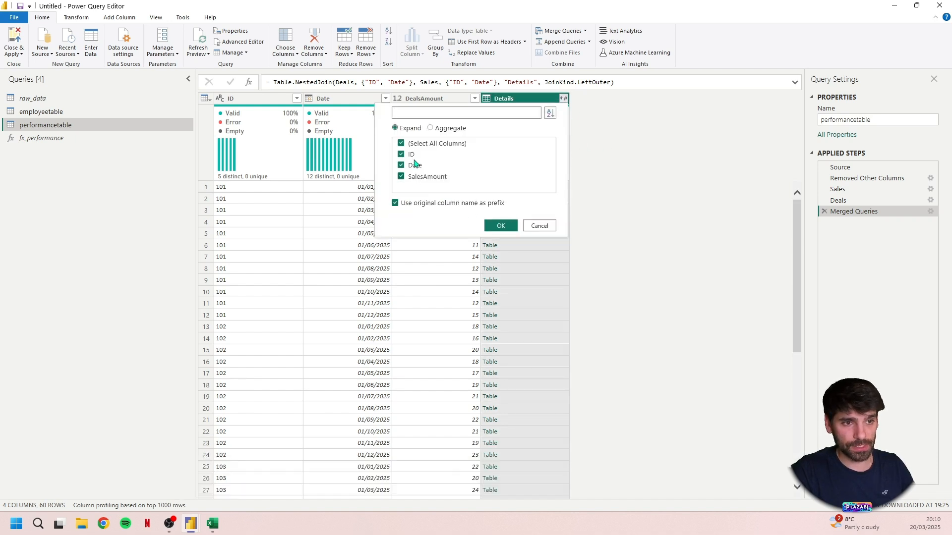
{"action": "left_click", "coordinate": [400, 144]}
{"action": "left_click", "coordinate": [394, 204]}
{"action": "left_click", "coordinate": [408, 179]}
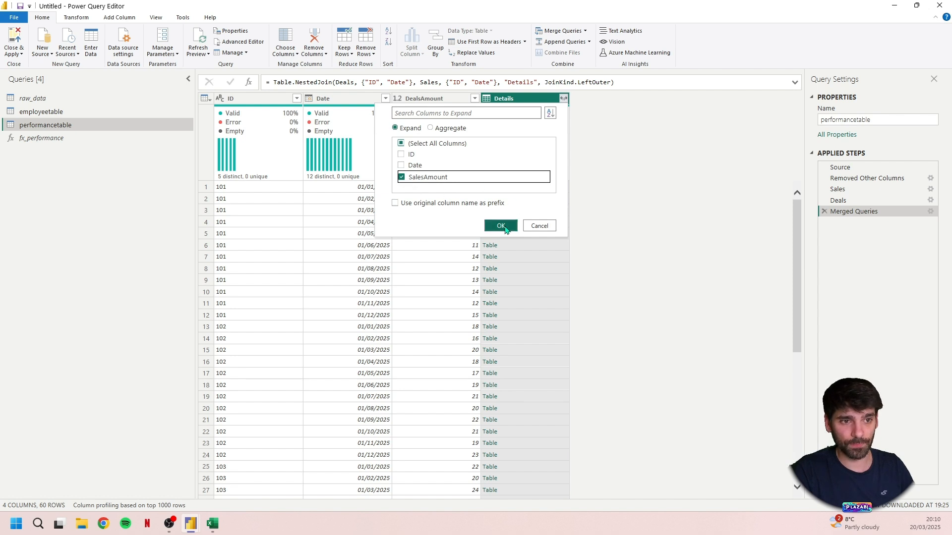
{"action": "left_click", "coordinate": [501, 226]}
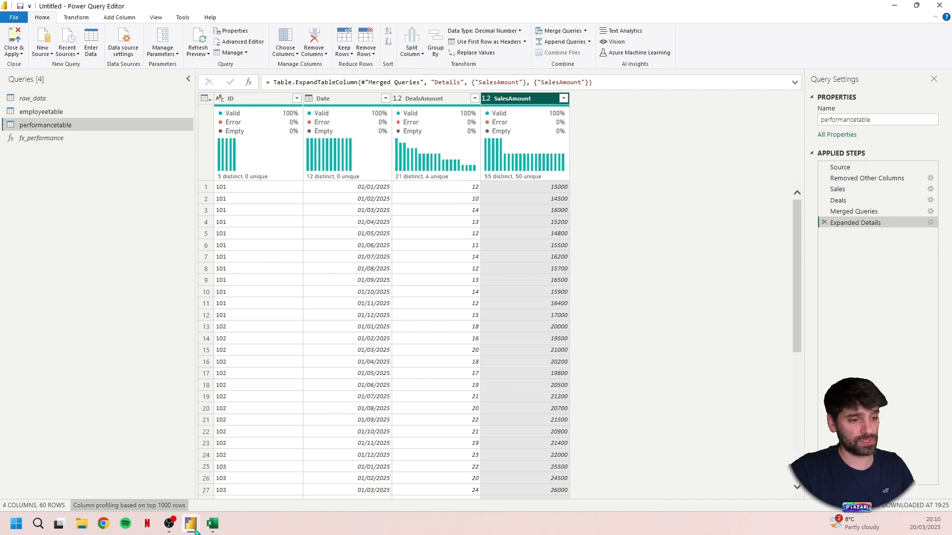
{"action": "mouse_move", "coordinate": [191, 524]}
{"action": "left_click", "coordinate": [300, 470]}
{"action": "left_click", "coordinate": [356, 467]}
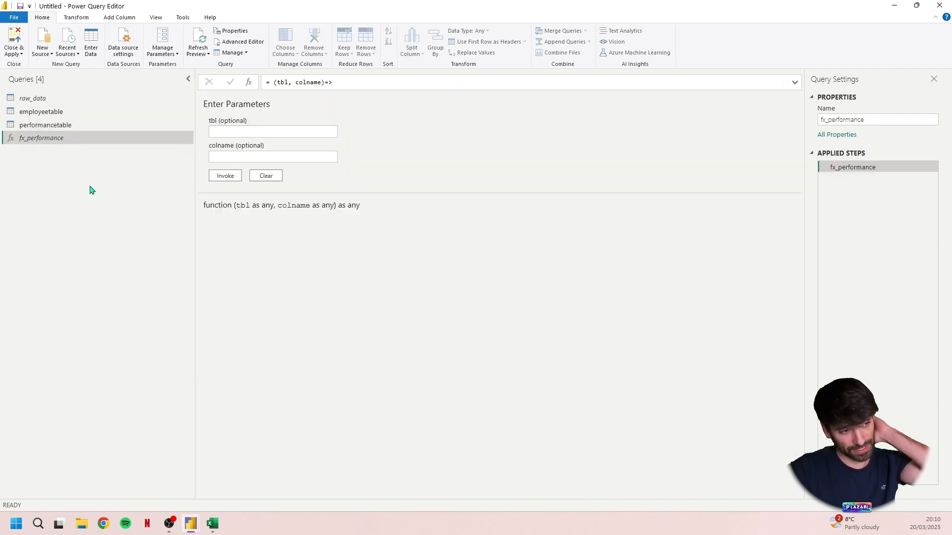
- Create a blank query with M code generating daily dates from #date(2025,1,1) to #date(2025,12,31) plus Year, Month and Month Name columns
{"action": "right_click", "coordinate": [94, 184]}
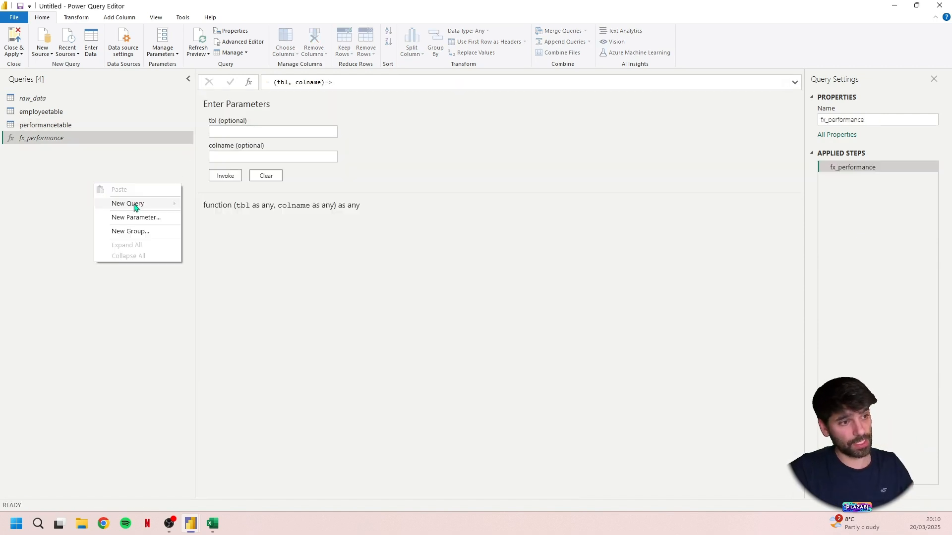
{"action": "mouse_move", "coordinate": [135, 208]}
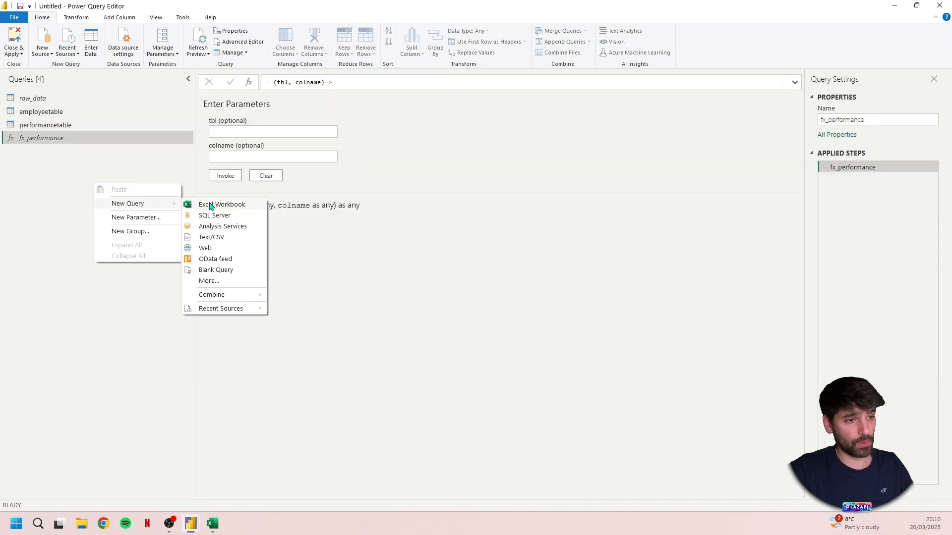
{"action": "left_click", "coordinate": [216, 271]}
{"action": "left_click", "coordinate": [242, 42]}
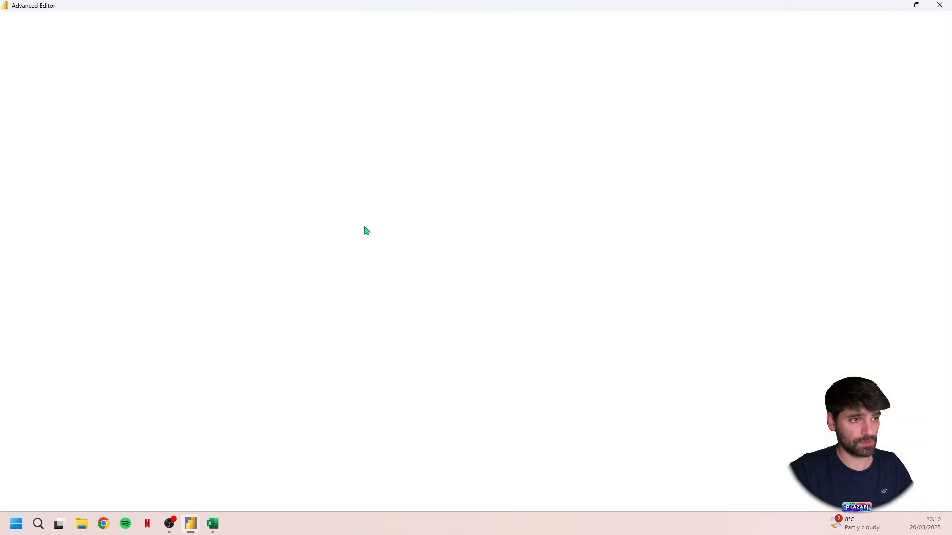
{"action": "key", "text": "ctrl+a"}
{"action": "type", "text": "let     StartDate = #date(2025,1,1),     EndDate = #date(2025,12,31),     gen = List.Dates( StartDate, Duration.Days( EndDate - StartDate ) +1, #duration( 1, 0, 0, 0 ) ),     #\"Converted to Table\" = Table.FromList(gen, Splitter.SplitByNothing(), null, null, ExtraValues.Error),     #\"Changed Type\" = Table.TransformColumnTypes(#\"Converted to Table\",{{\"Column1\", type date}}),     #\"Renamed Columns\" = Table.RenameColumns(#\"Changed Type\",{{\"Column1\", \"Date\"}}),     #\"Inserted Year\" = Table.AddColumn(#\"Renamed Columns\", \"Year\", each Date.Year([Date]), Int64.Type),     #\"Inserted Month\" = Table.AddColumn(#\"Inserted Year\", \"Month\", each Date.Month([Date]), Int64.Type),     #\"Inserted Month Name\" = Table.AddColumn(#\"Inserted Month\", \"Month Name\", each Date.MonthName([Date]), type text) in     #\"Inserted Month Name\""}
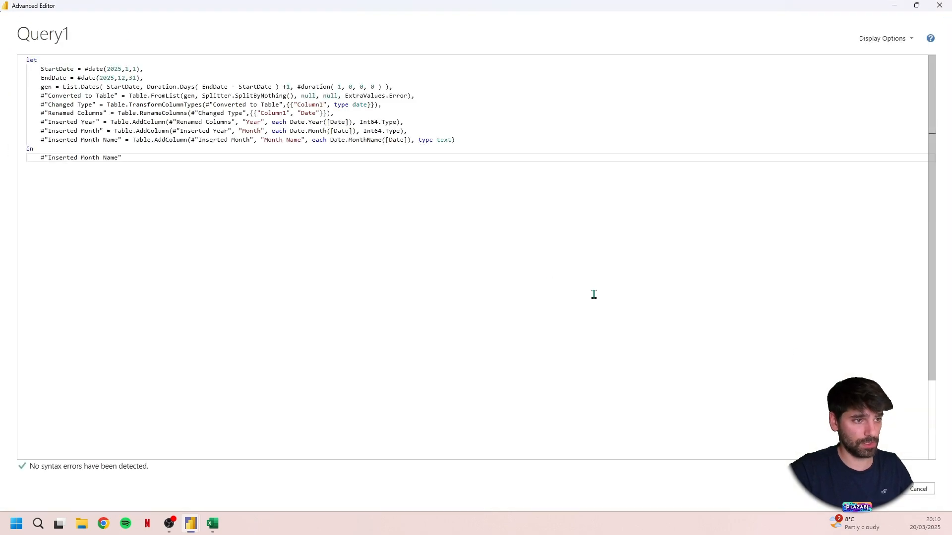
{"action": "left_click", "coordinate": [877, 489]}
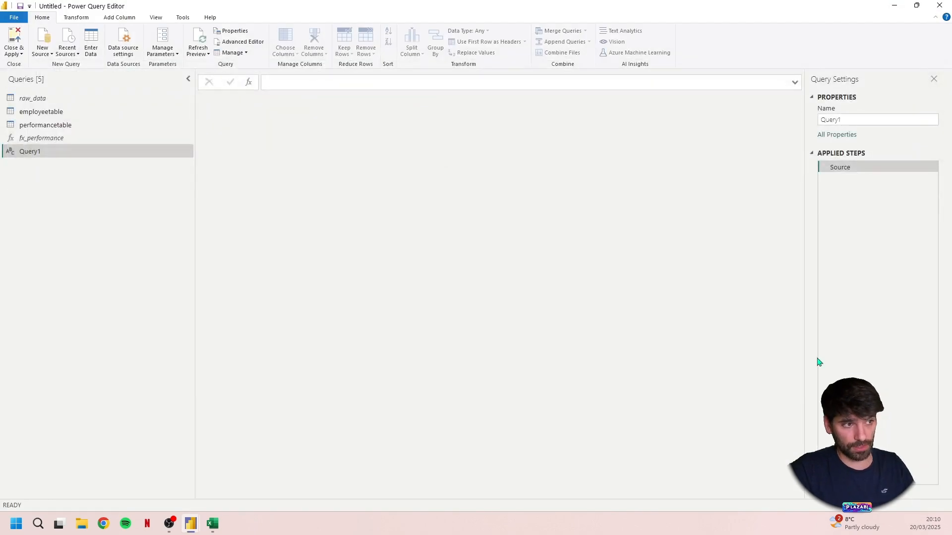
- Rename the new date query as CalendarTable, and close and apply the queries to the model
{"action": "left_click", "coordinate": [852, 122]}
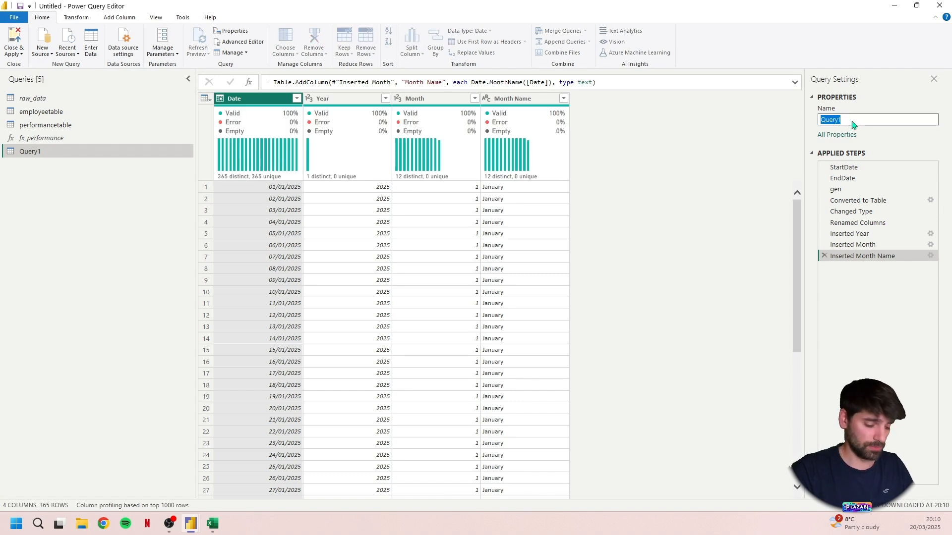
{"action": "type", "text": "Calend"}
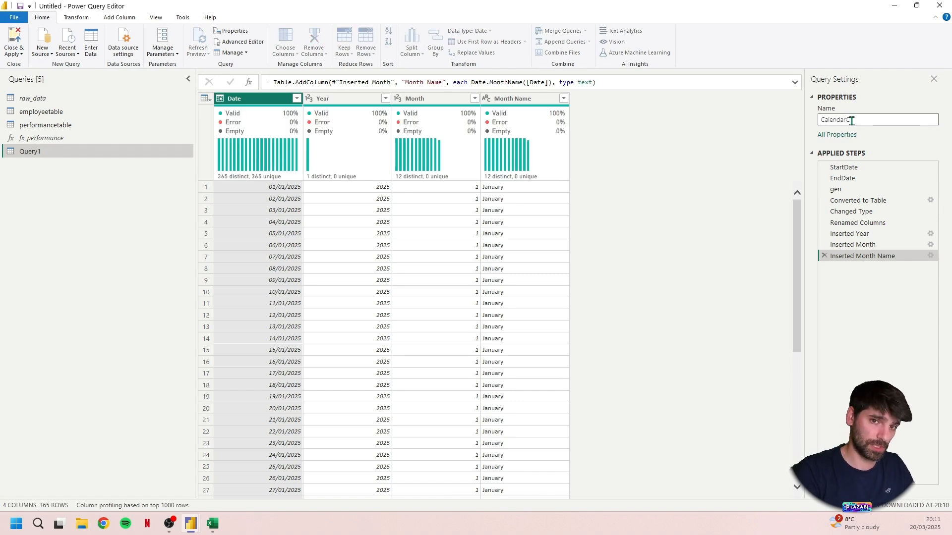
{"action": "type", "text": "arTable"}
{"action": "key", "text": "Return"}
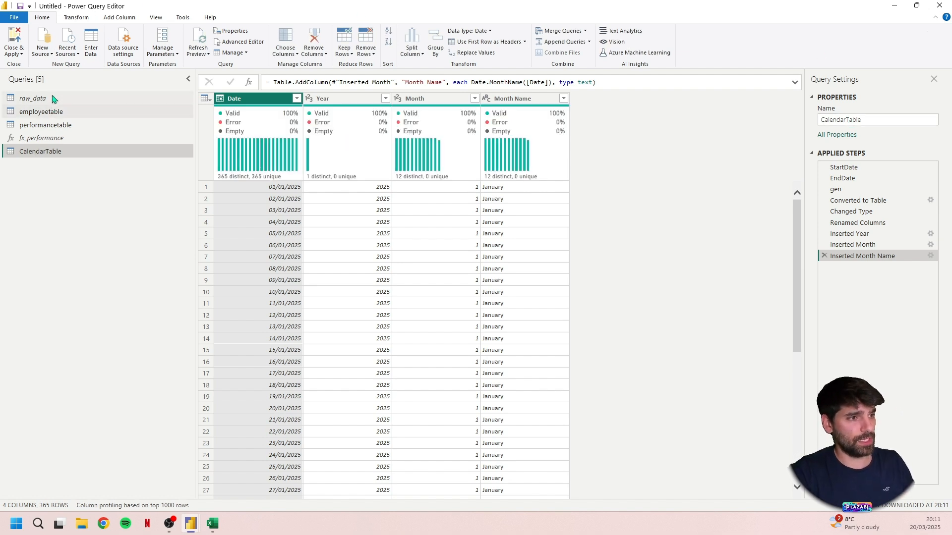
{"action": "left_click", "coordinate": [18, 39]}
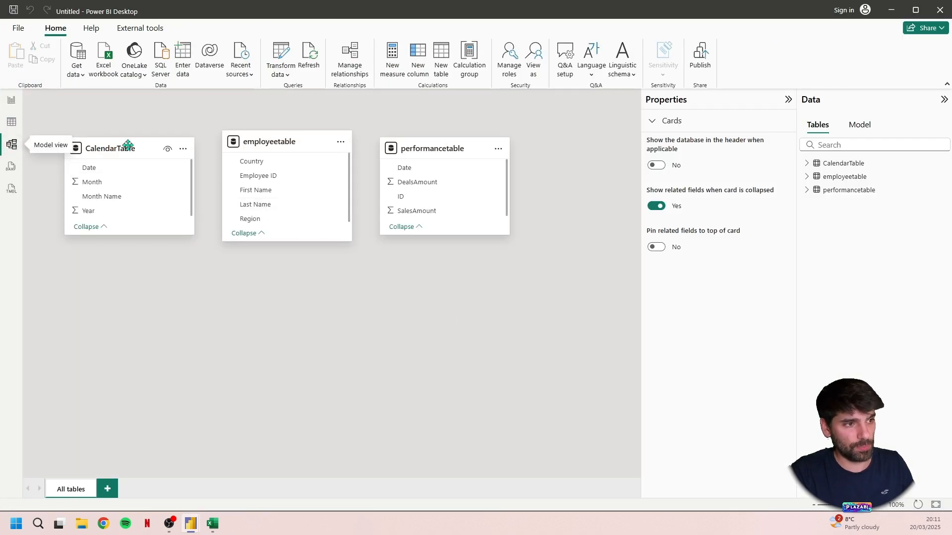
- Place employeetable below CalendarTable with performancetable beside them, and relate CalendarTable Date to performancetable Date as an active one-to-many relationship
{"action": "left_click_drag", "start_coordinate": [275, 144], "coordinate": [121, 296]}
{"action": "left_click_drag", "start_coordinate": [421, 160], "coordinate": [320, 207]}
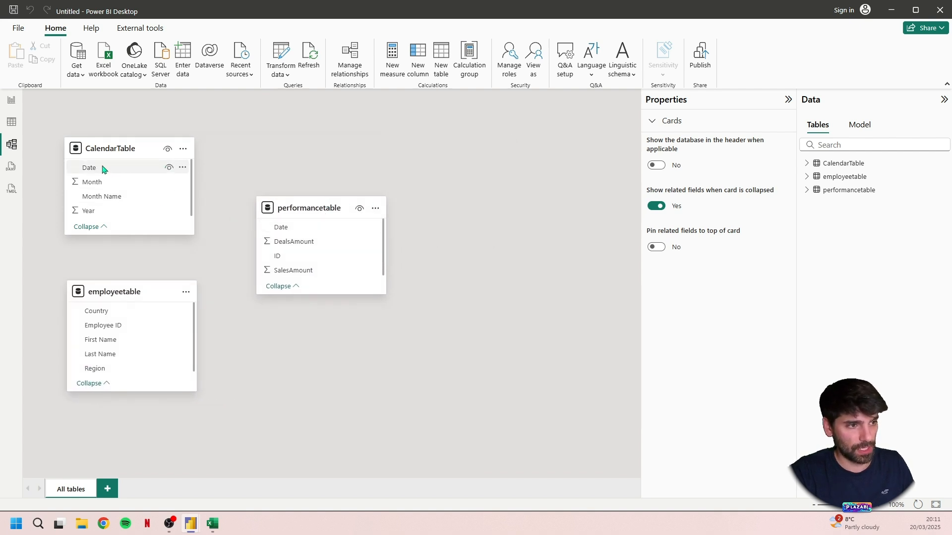
{"action": "left_click_drag", "start_coordinate": [103, 169], "coordinate": [286, 232]}
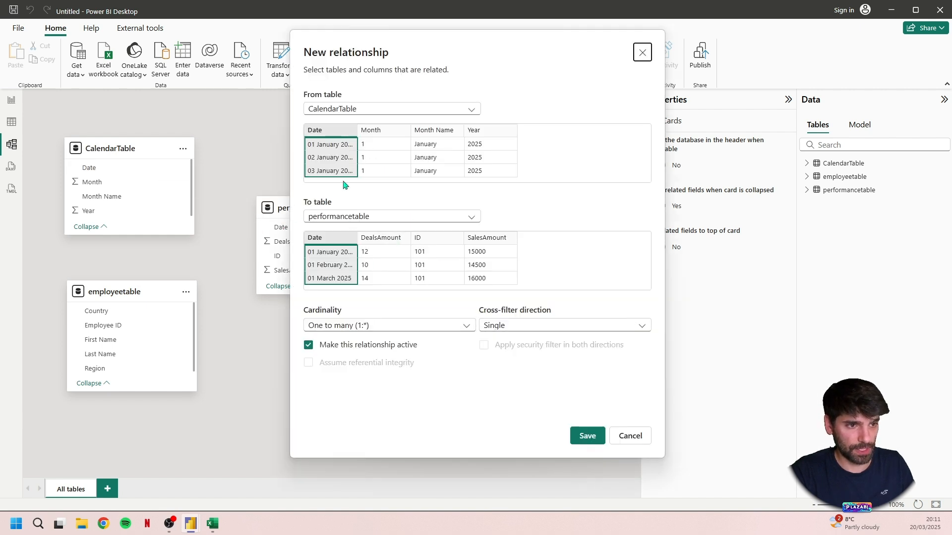
{"action": "left_click", "coordinate": [598, 442]}
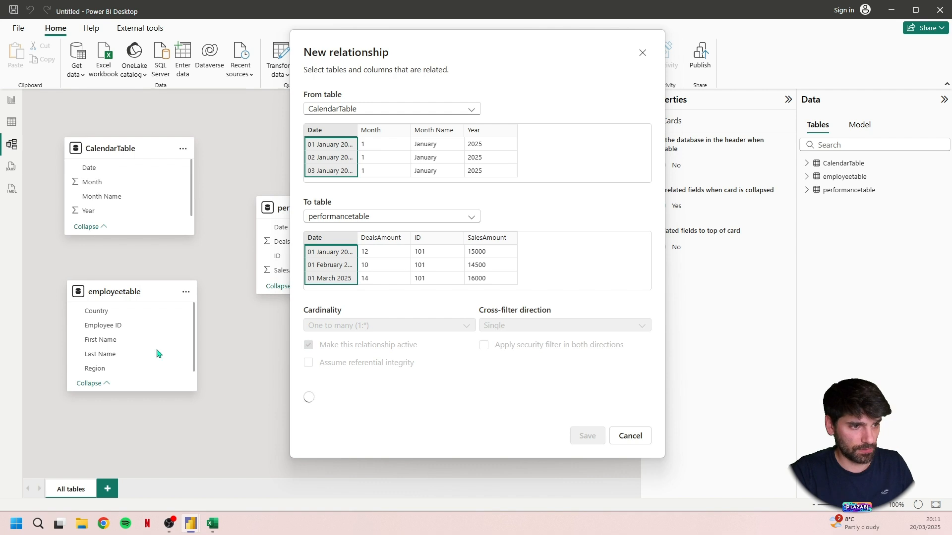
- Relate Employee ID in employeetable to ID in performancetable as an active one-to-many relationship with single cross-filter direction
{"action": "left_click_drag", "start_coordinate": [118, 331], "coordinate": [312, 256]}
{"action": "left_click", "coordinate": [592, 438]}
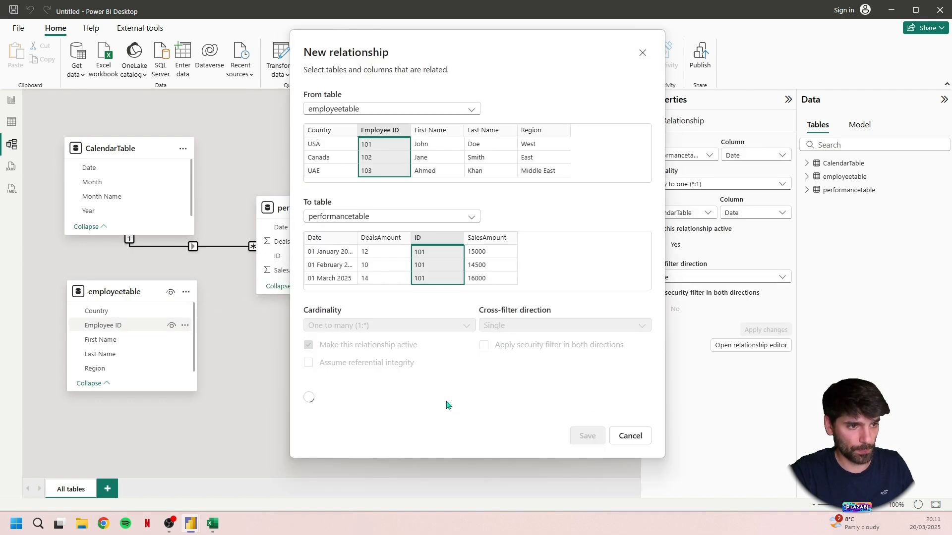
{"action": "left_click", "coordinate": [507, 353]}
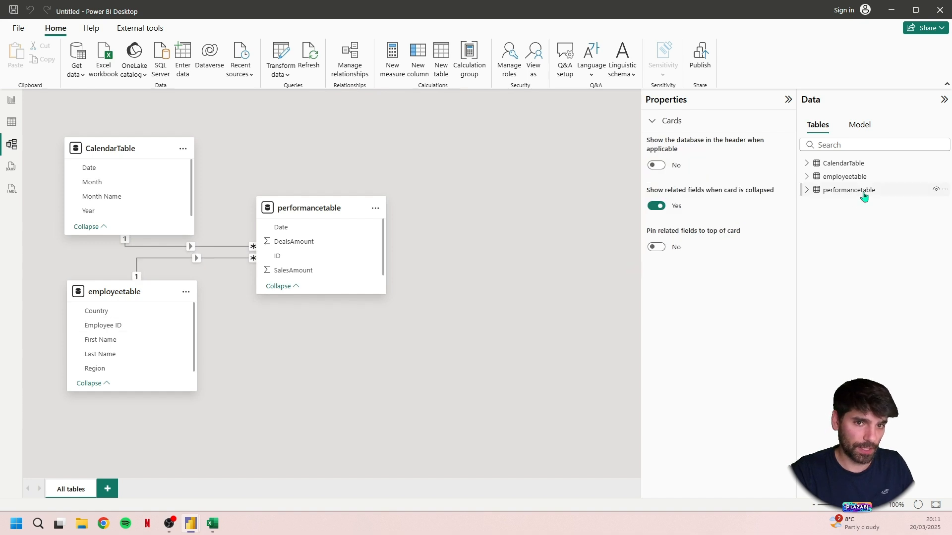
- Add a measure to performancetable: TotalSalesAmount = CALCULATE(sum(performancetable[SalesAmount]))
{"action": "left_click", "coordinate": [788, 100]}
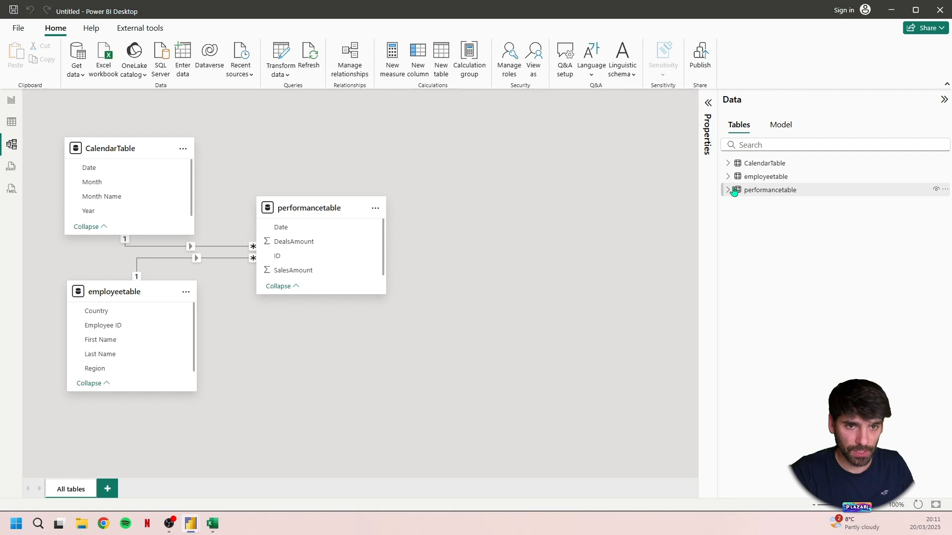
{"action": "left_click", "coordinate": [731, 190]}
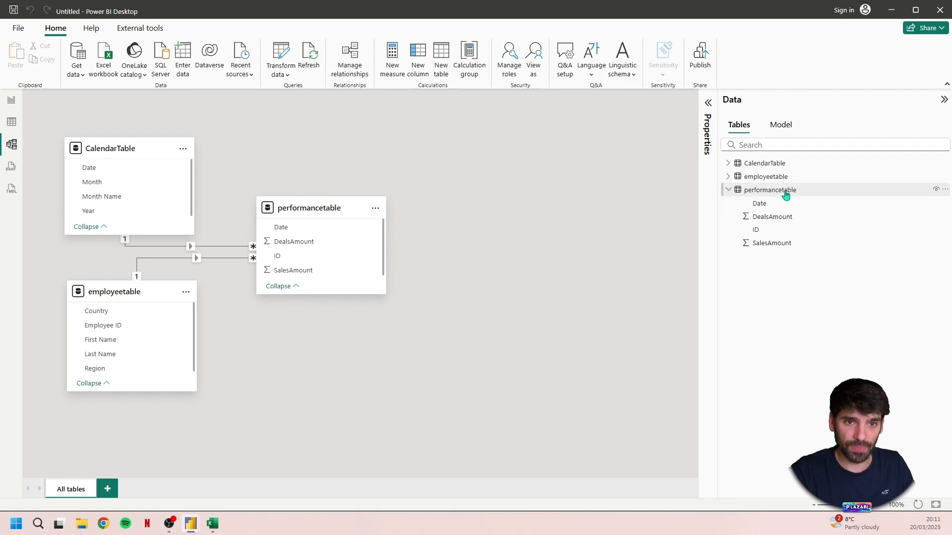
{"action": "right_click", "coordinate": [785, 194]}
{"action": "left_click", "coordinate": [818, 212]}
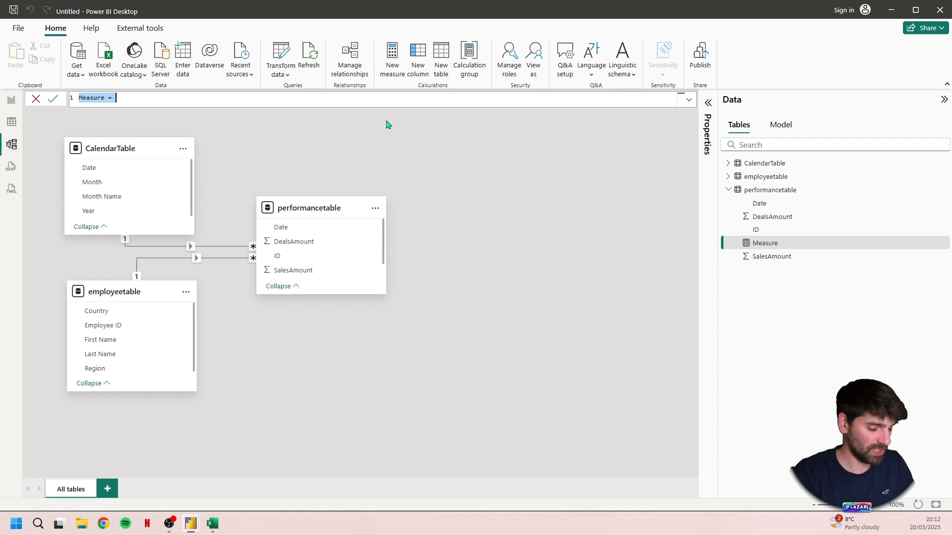
{"action": "type", "text": "TotalSalesAm"}
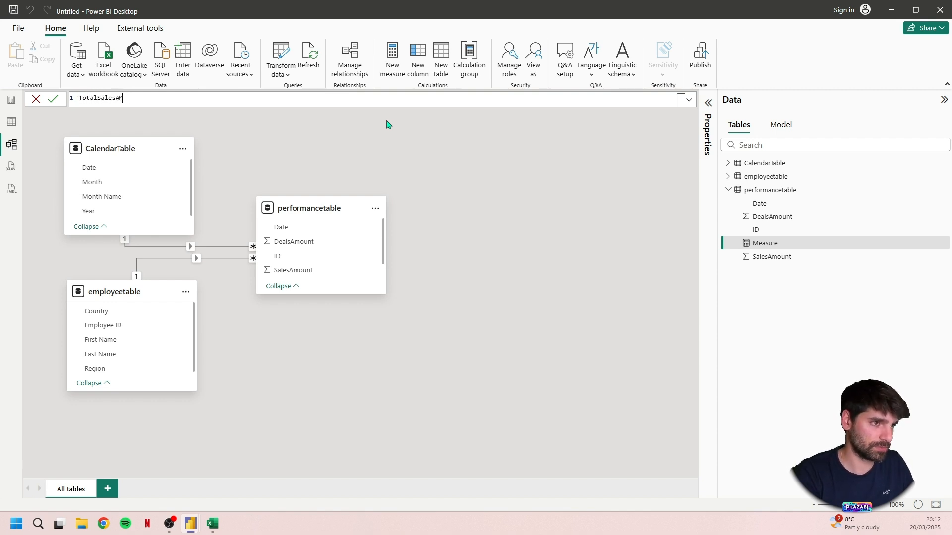
{"action": "type", "text": "ount = CALCULATE(sum("}
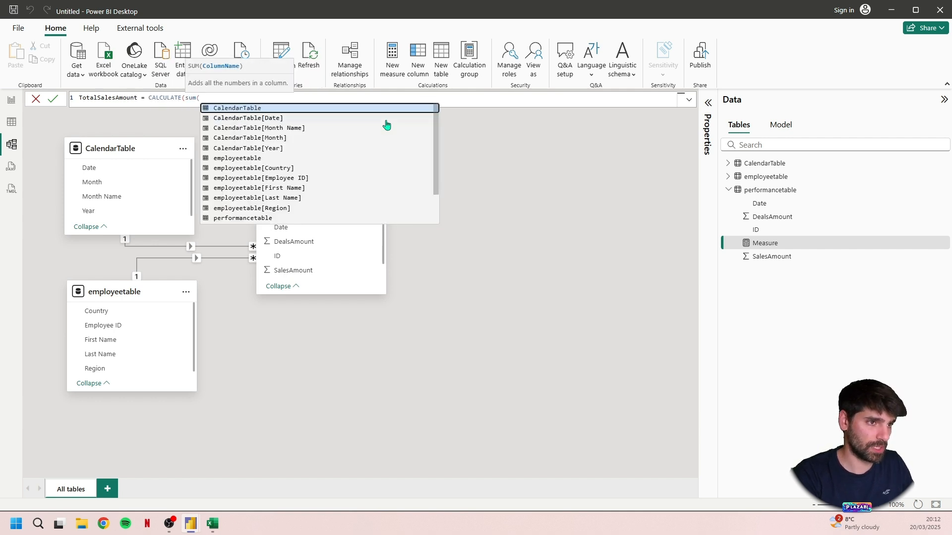
{"action": "type", "text": "performancetable[SalesAmount]))"}
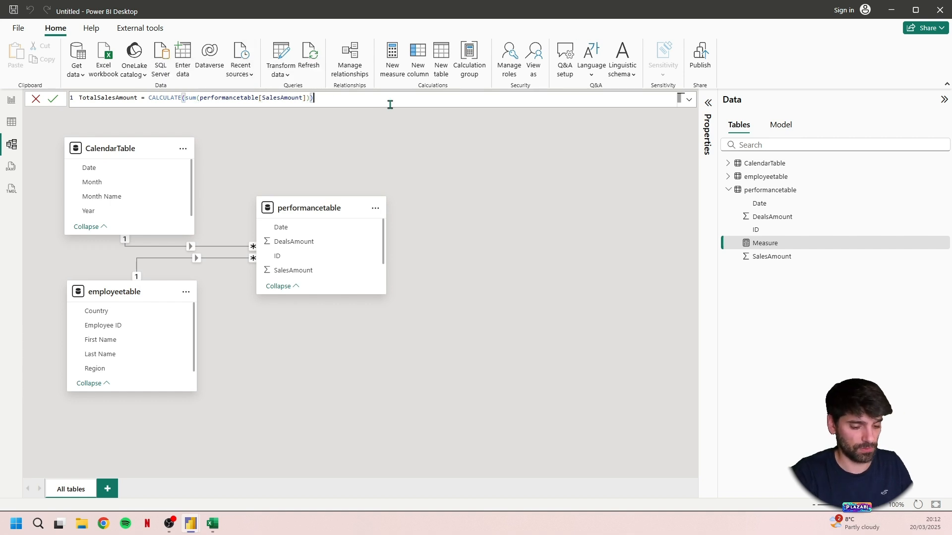
{"action": "key", "text": "Return"}
- Add a second measure to performancetable: TotalDeals = CALCULATE(sum(performancetable[DealsAmount]))
{"action": "right_click", "coordinate": [786, 260]}
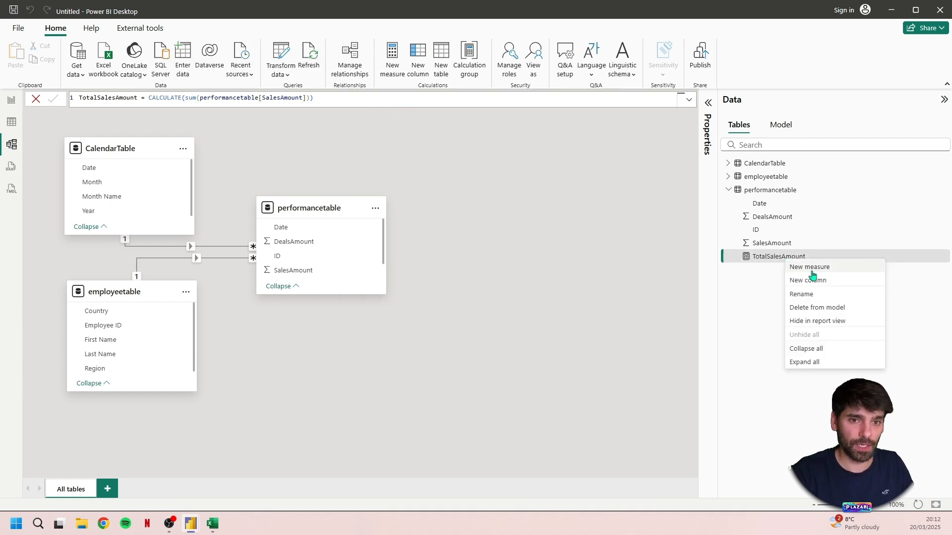
{"action": "left_click", "coordinate": [811, 270]}
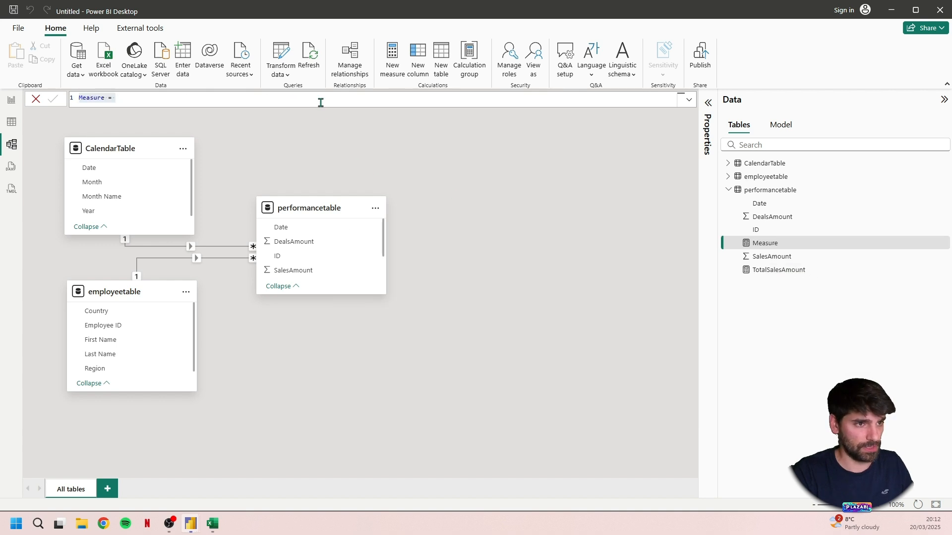
{"action": "type", "text": "TotalD"}
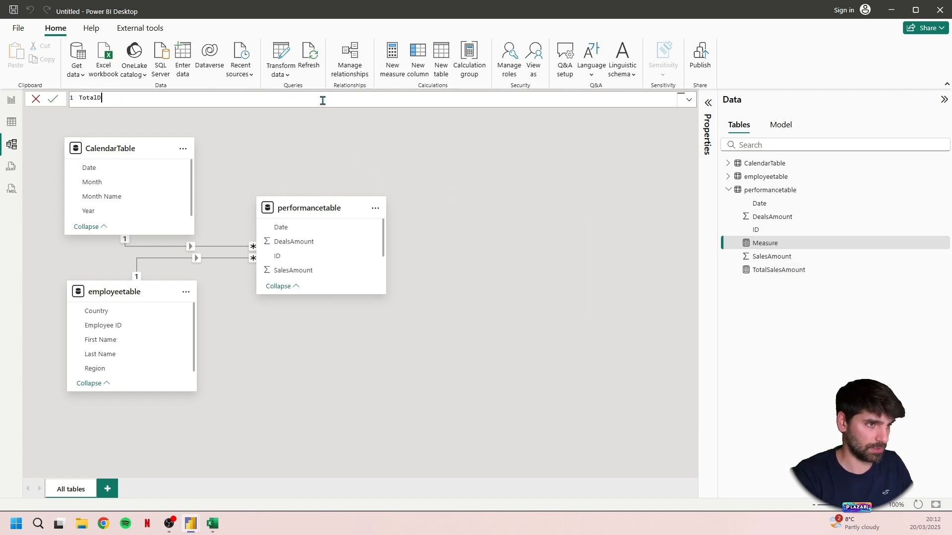
{"action": "type", "text": "eals = CALCULATE("}
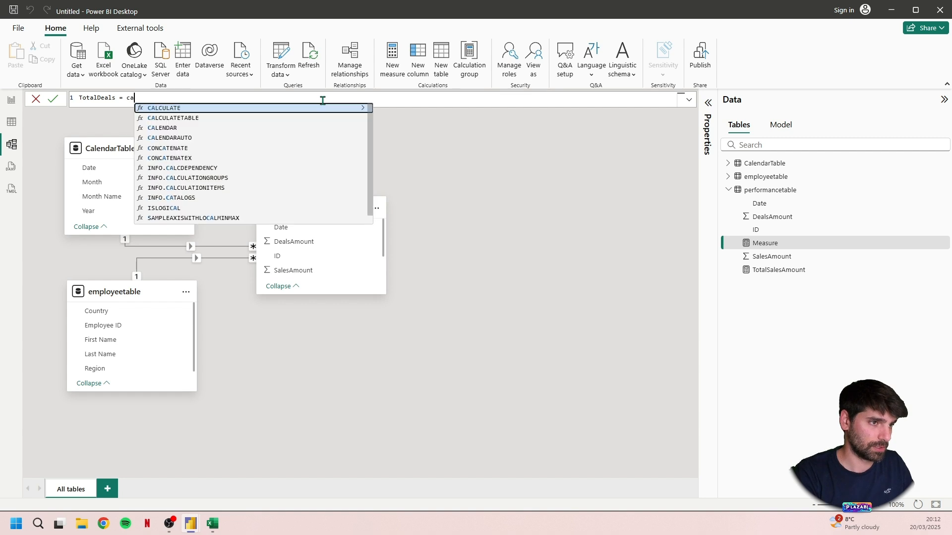
{"action": "type", "text": "sum("}
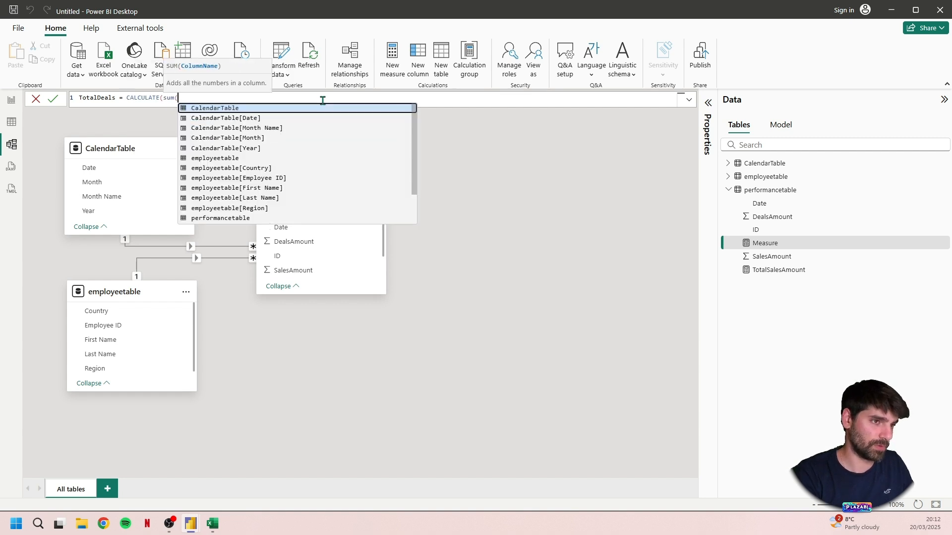
{"action": "type", "text": "performancetable[DealsAmount]))"}
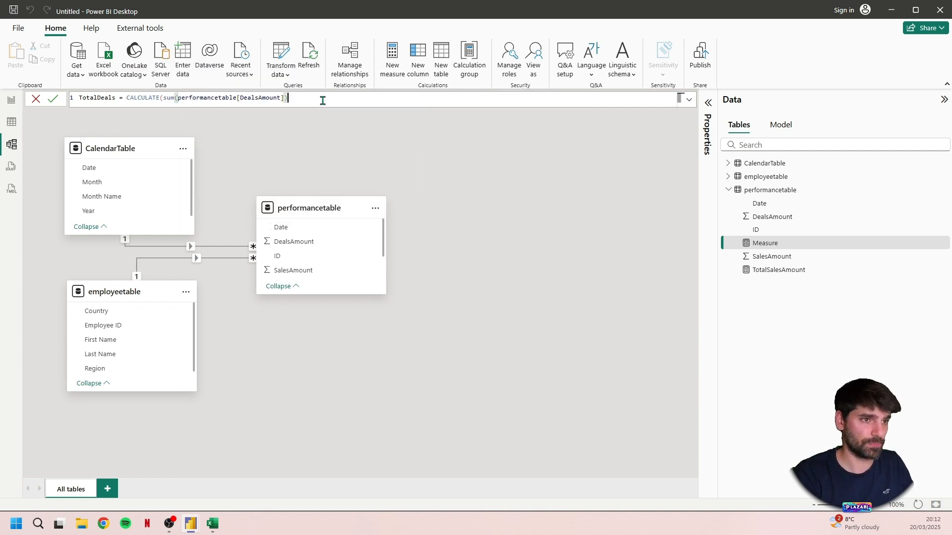
{"action": "key", "text": "Return"}
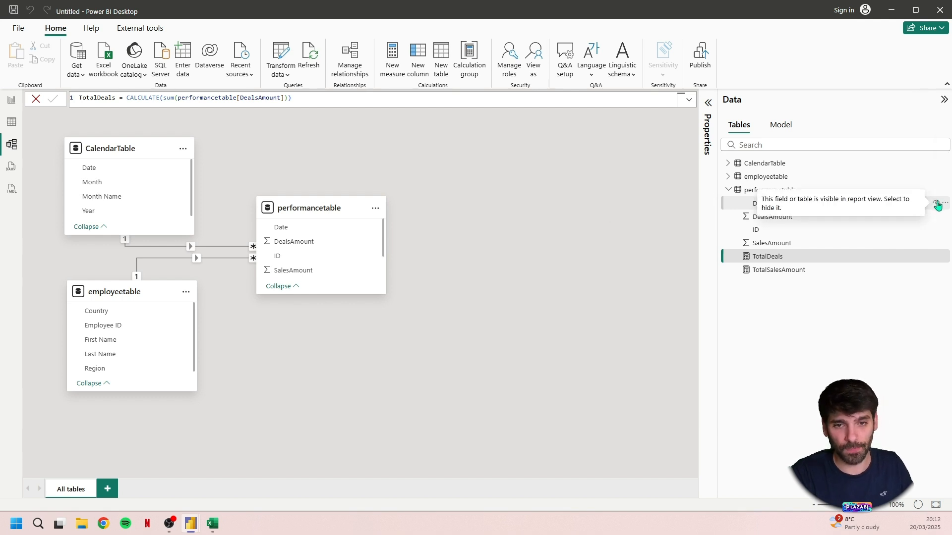
- Hide the Date and ID columns of performancetable from report view
{"action": "left_click", "coordinate": [938, 204]}
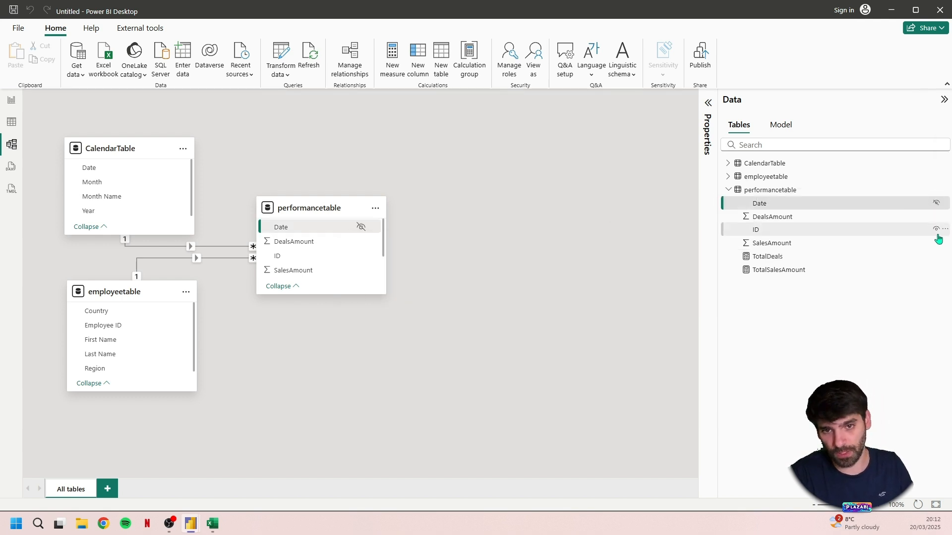
{"action": "left_click", "coordinate": [936, 229]}
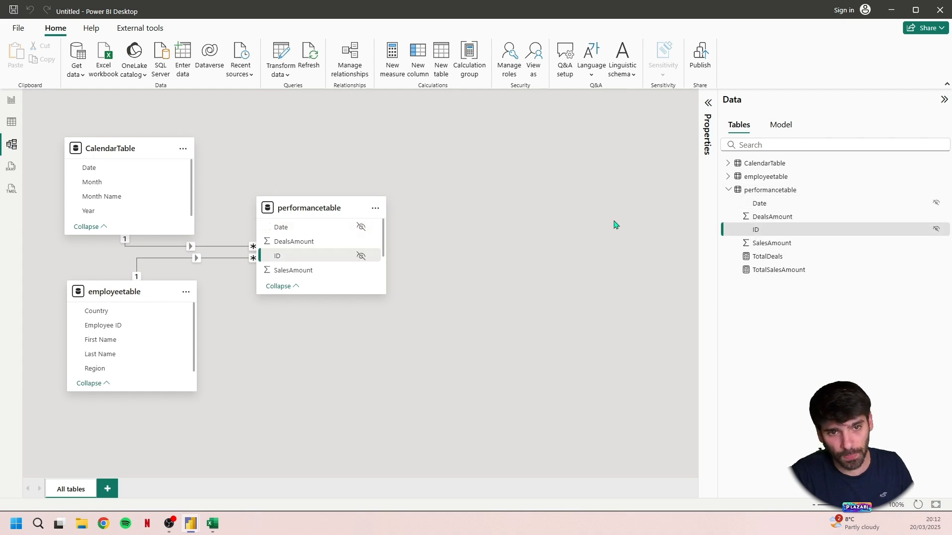
- Sort the Month Name column of CalendarTable by the Month column
{"action": "left_click", "coordinate": [11, 101]}
{"action": "right_click", "coordinate": [127, 210]}
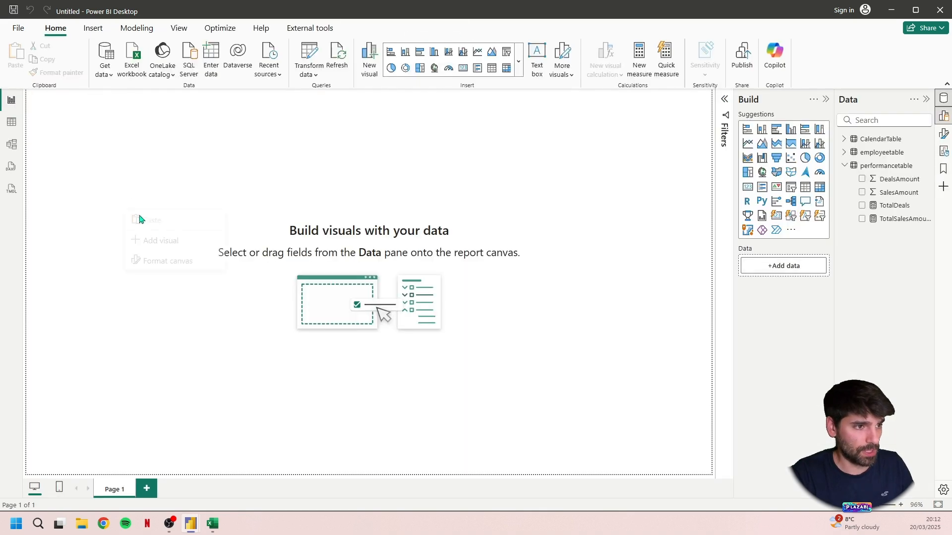
{"action": "left_click", "coordinate": [12, 123]}
{"action": "left_click", "coordinate": [839, 165]}
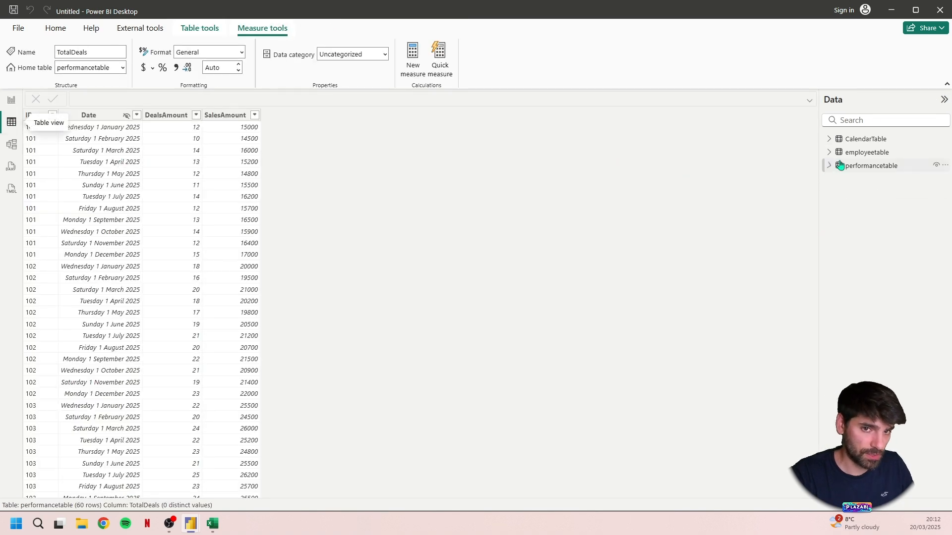
{"action": "left_click", "coordinate": [852, 140]}
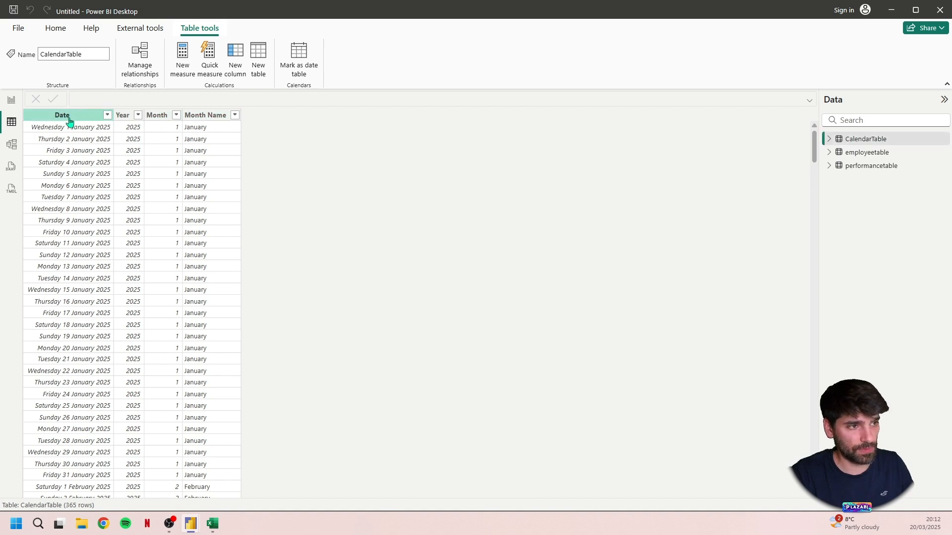
{"action": "left_click", "coordinate": [219, 116]}
{"action": "left_click", "coordinate": [399, 67]}
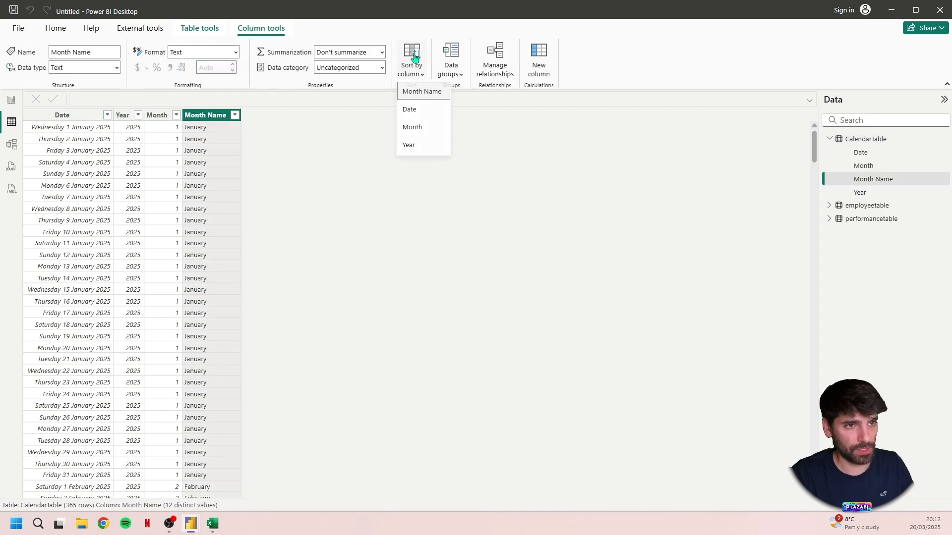
{"action": "left_click", "coordinate": [427, 128]}
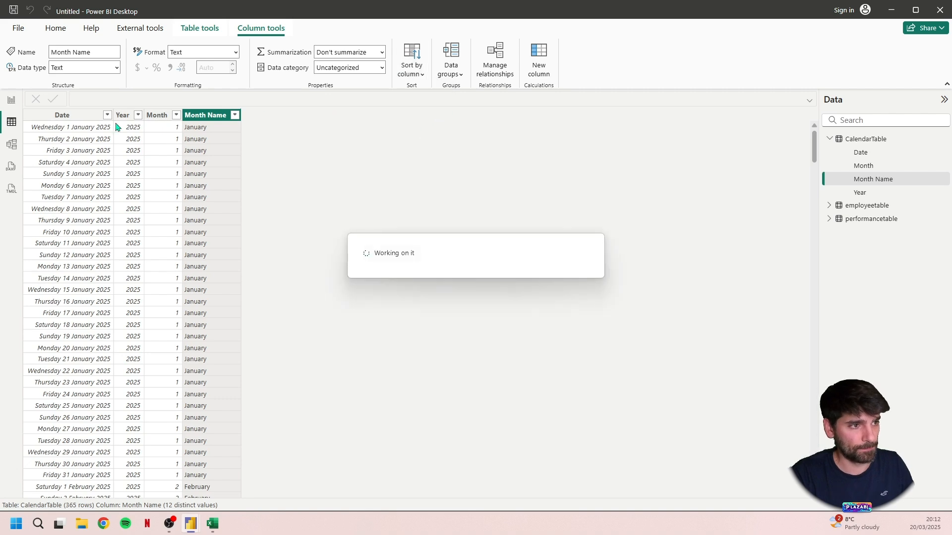
- Add a matrix visual to Page 1 of the report and widen it to span most of the canvas
{"action": "left_click", "coordinate": [11, 100]}
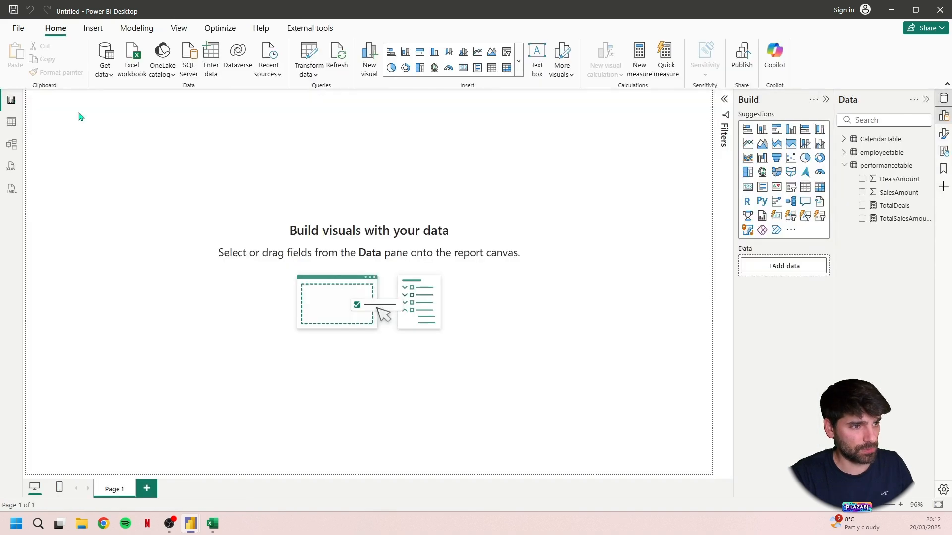
{"action": "right_click", "coordinate": [150, 191]}
{"action": "left_click", "coordinate": [200, 224]}
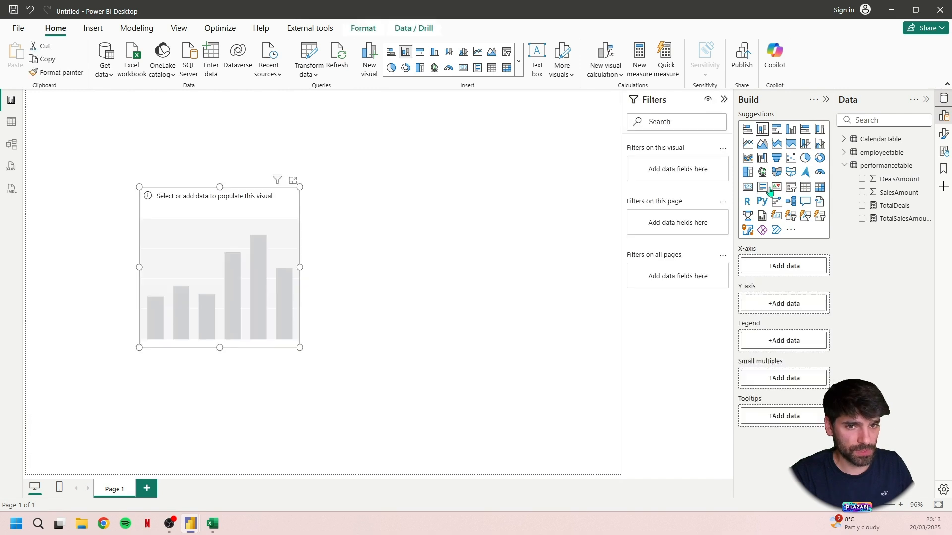
{"action": "left_click", "coordinate": [820, 187]}
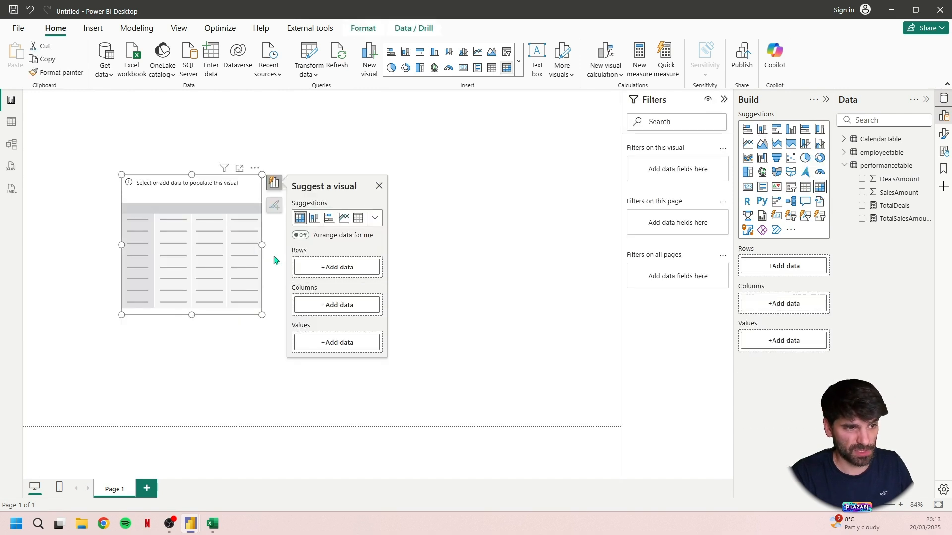
{"action": "left_click_drag", "start_coordinate": [266, 245], "coordinate": [520, 245]}
{"action": "left_click_drag", "start_coordinate": [121, 244], "coordinate": [24, 244]}
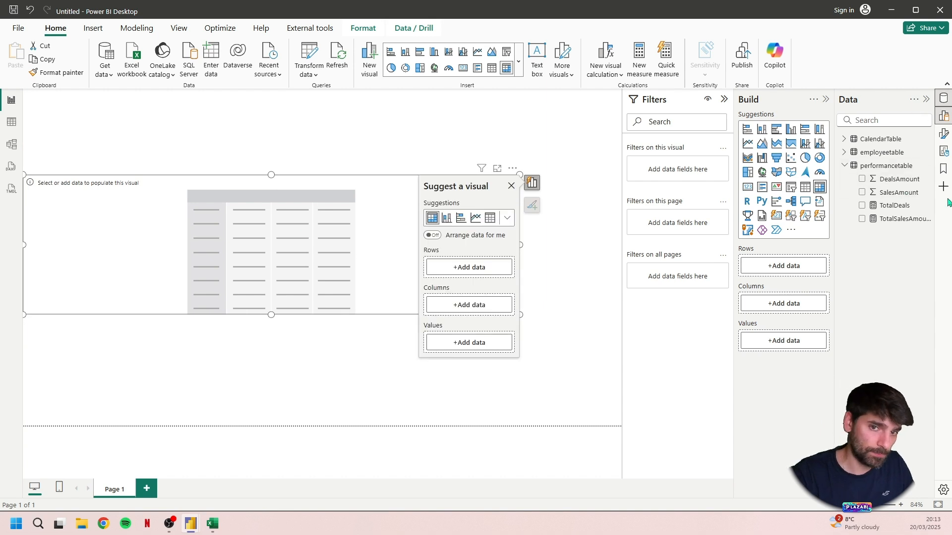
- Add Employee ID to the matrix rows, and Year and Month Name to its columns
{"action": "left_click", "coordinate": [877, 152]}
{"action": "left_click", "coordinate": [863, 179]}
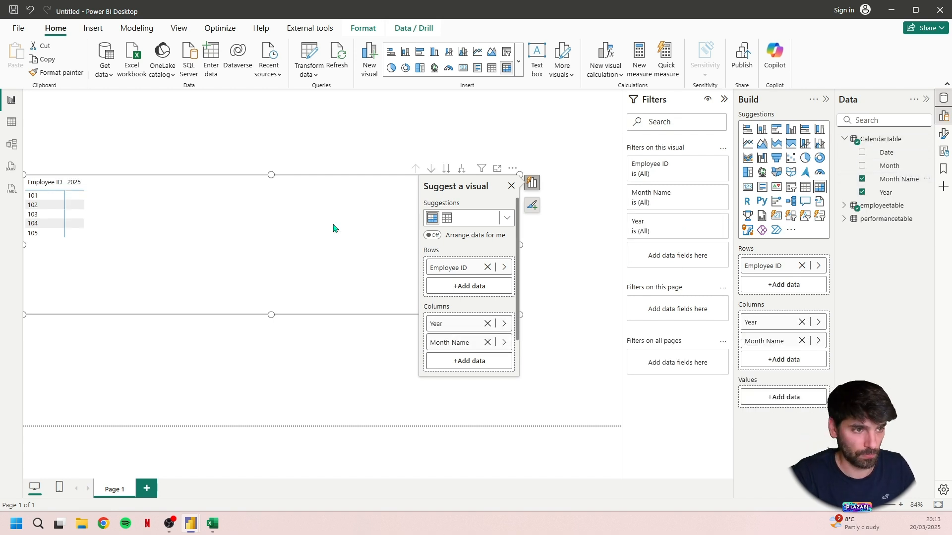
{"action": "left_click", "coordinate": [300, 107]}
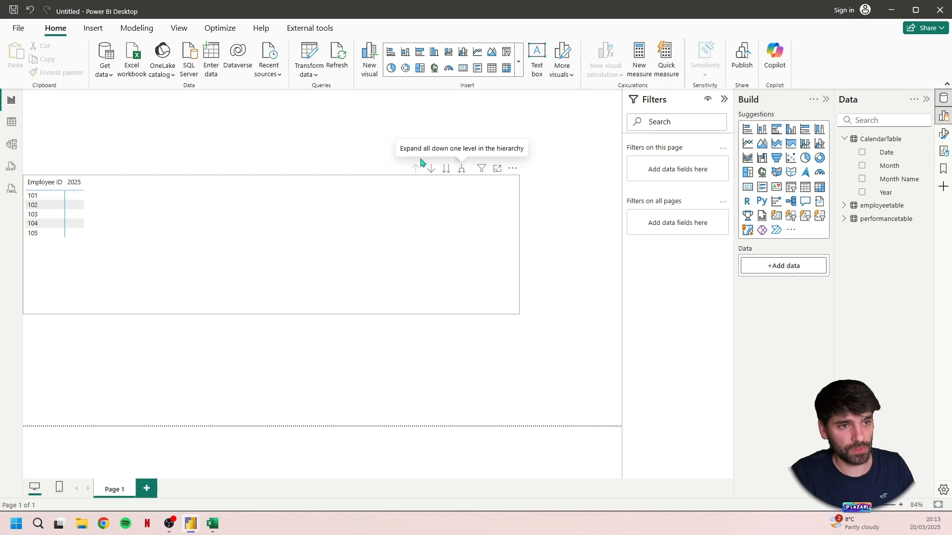
- Expand the matrix columns down to the month level and add the TotalSalesAmount and TotalDeals measures as its values
{"action": "left_click", "coordinate": [461, 169]}
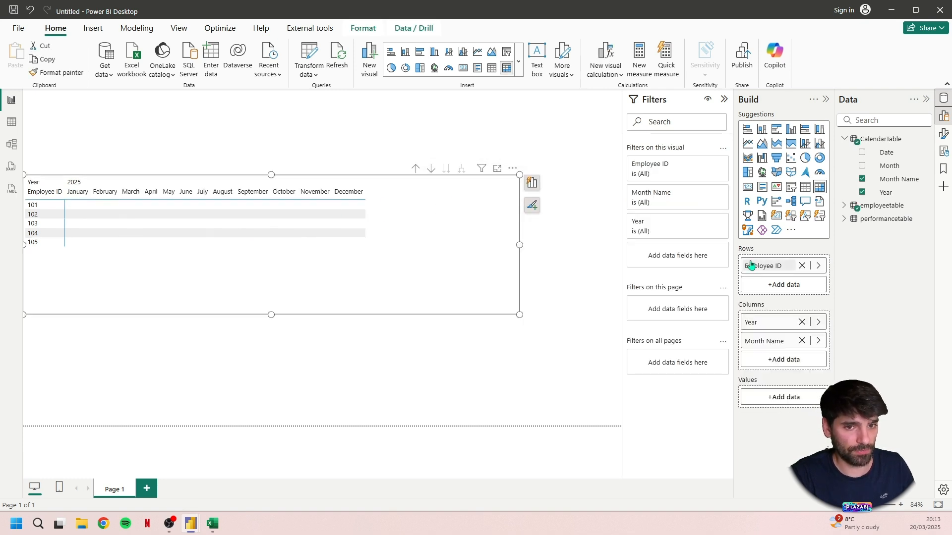
{"action": "left_click", "coordinate": [878, 120]}
{"action": "left_click", "coordinate": [844, 219]}
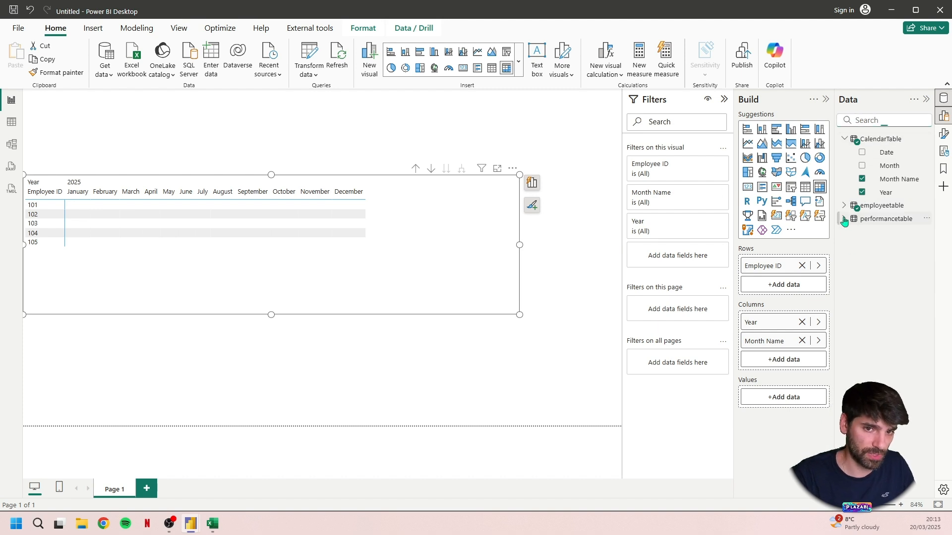
{"action": "left_click", "coordinate": [862, 272]}
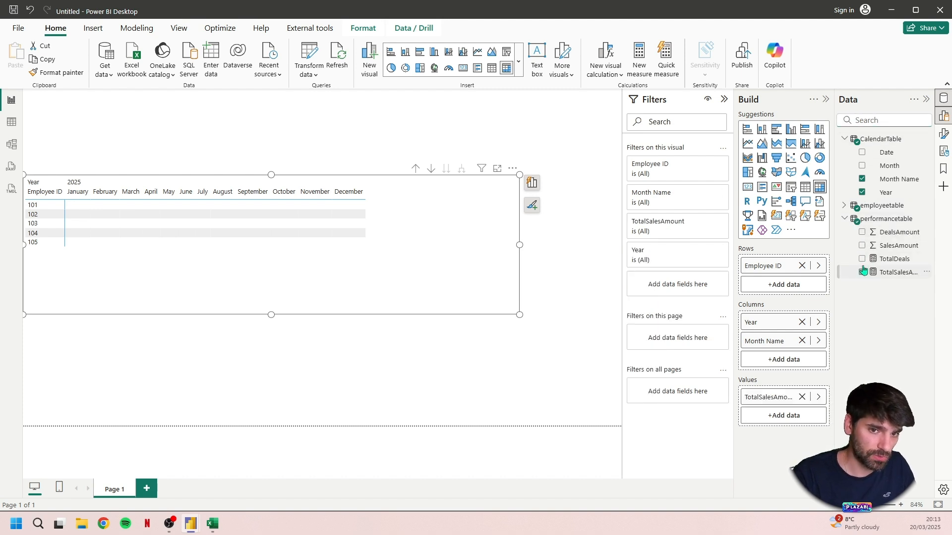
{"action": "left_click", "coordinate": [862, 259]}
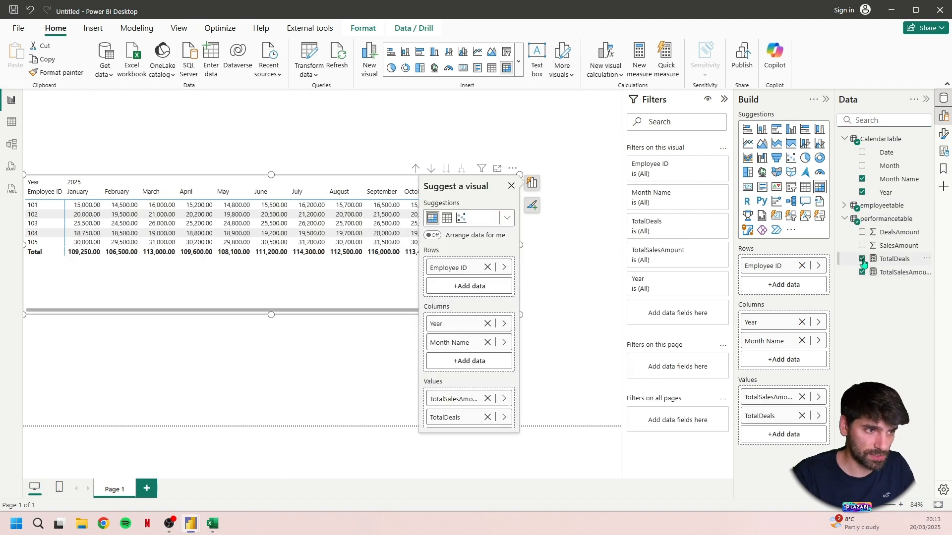
{"action": "left_click", "coordinate": [346, 344]}
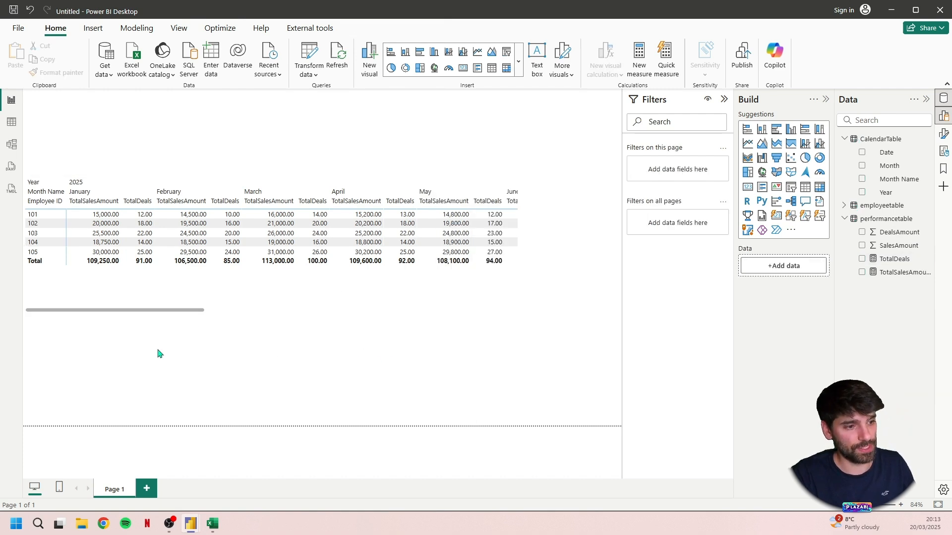
- Switch to the rep_performance workbook in Excel, shrink its window below the matrix, compare the monthly sales and deals, and return to the report
{"action": "left_click", "coordinate": [213, 523]}
{"action": "key", "text": "super+Down"}
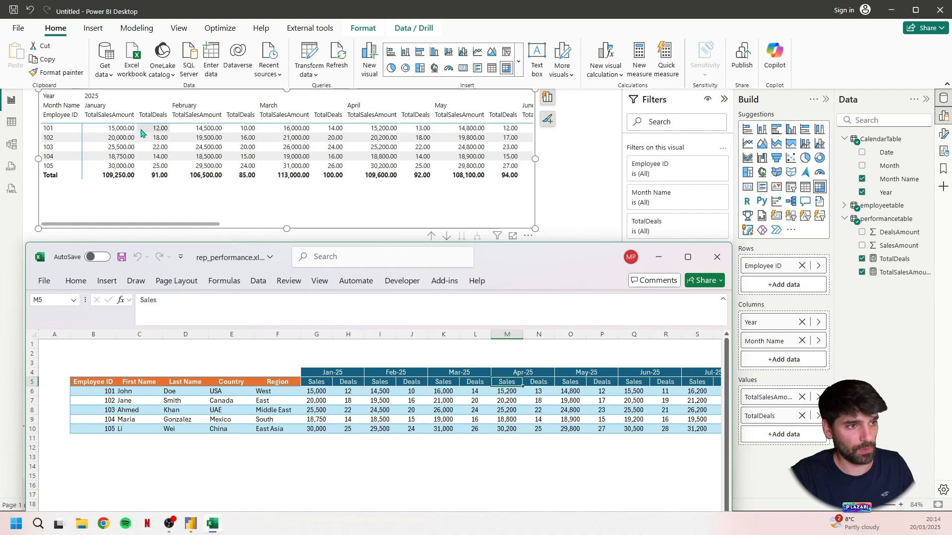
{"action": "left_click", "coordinate": [549, 166]}
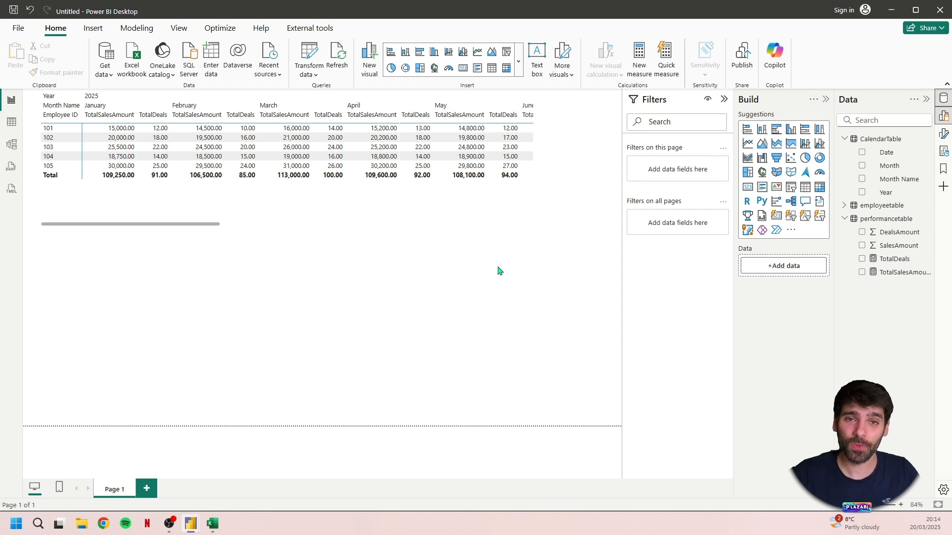